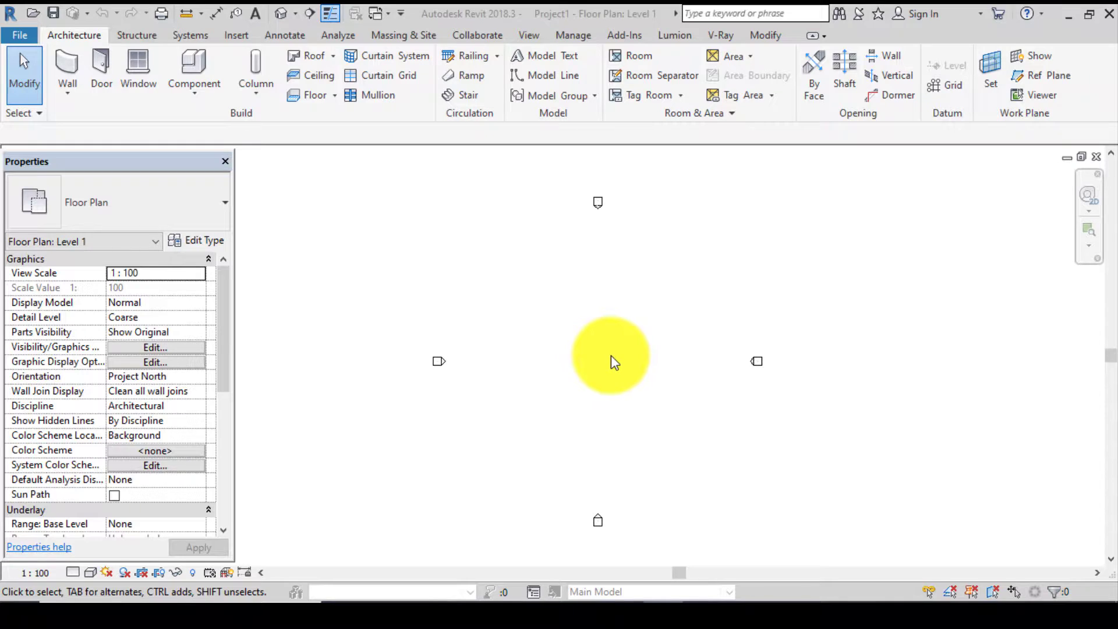
Create a new family from the Generic Model template in the English_I family templates folder
click(20, 35)
click(94, 93)
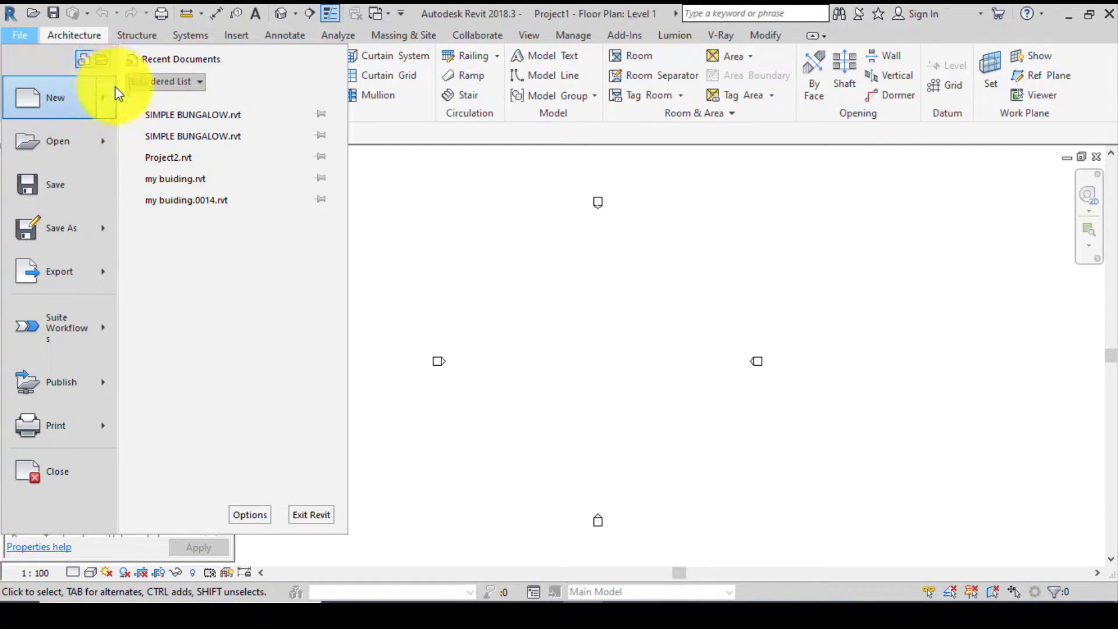
click(148, 153)
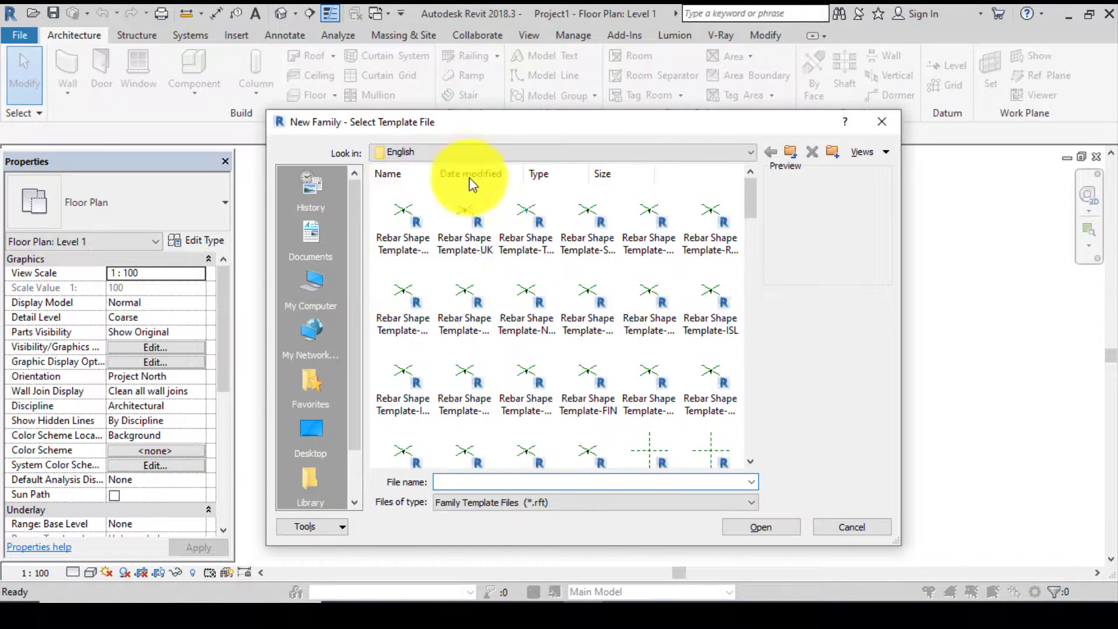
click(436, 154)
click(502, 227)
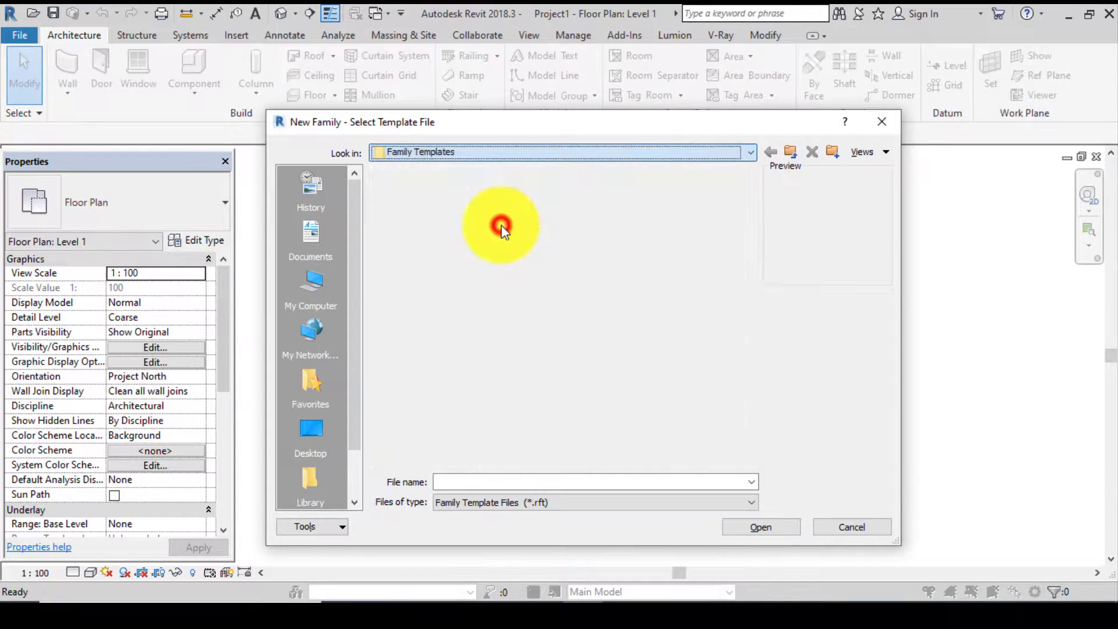
double_click(584, 315)
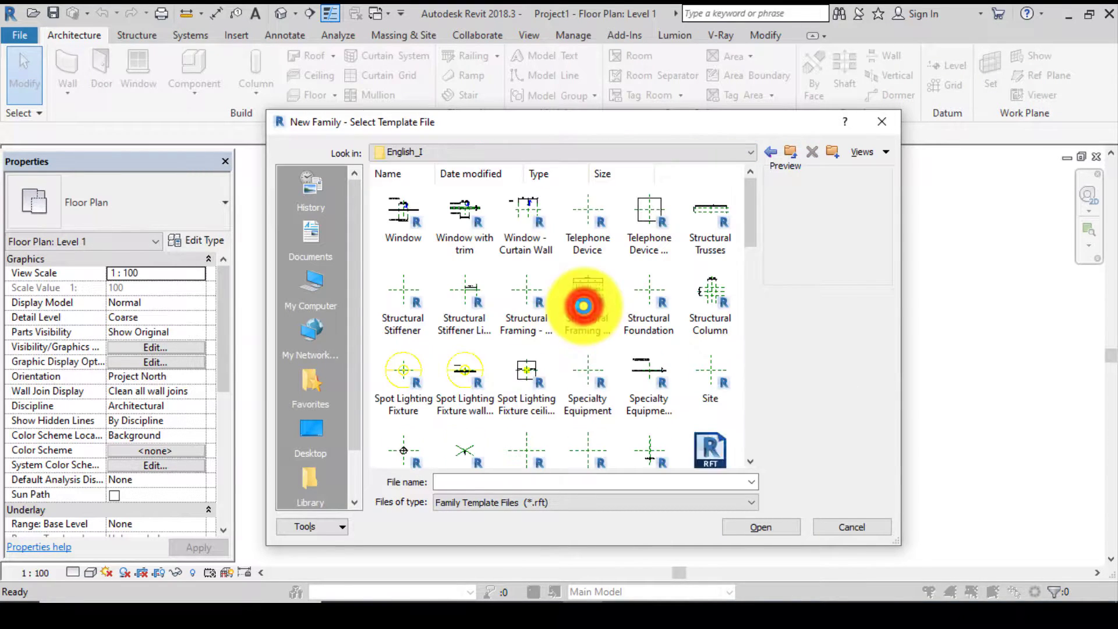
scroll(524, 384, down, 5)
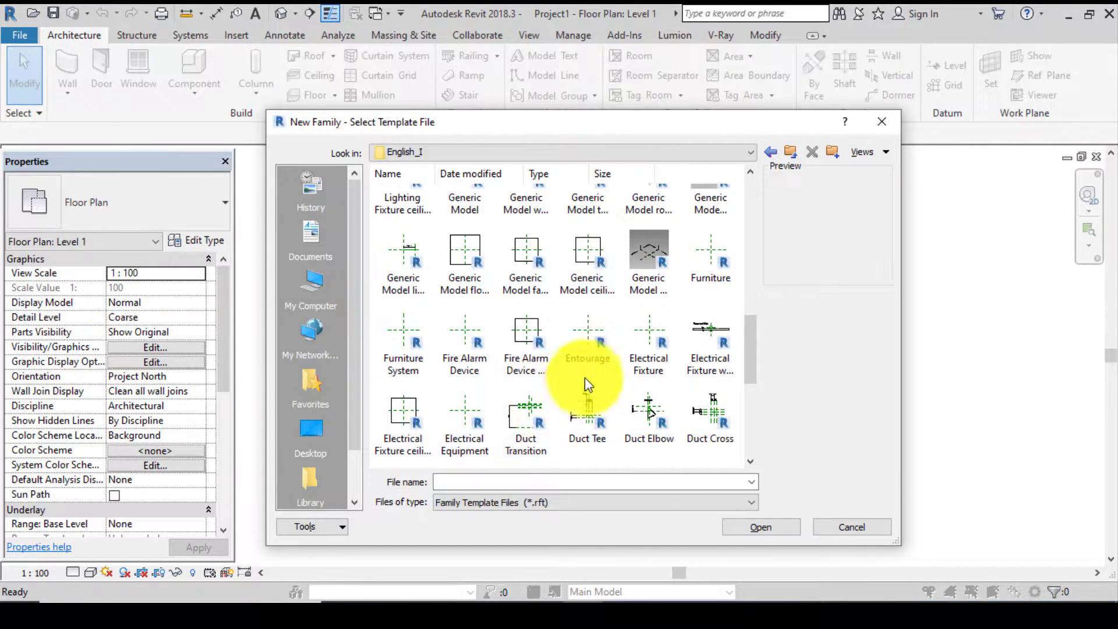
scroll(565, 352, down, 2)
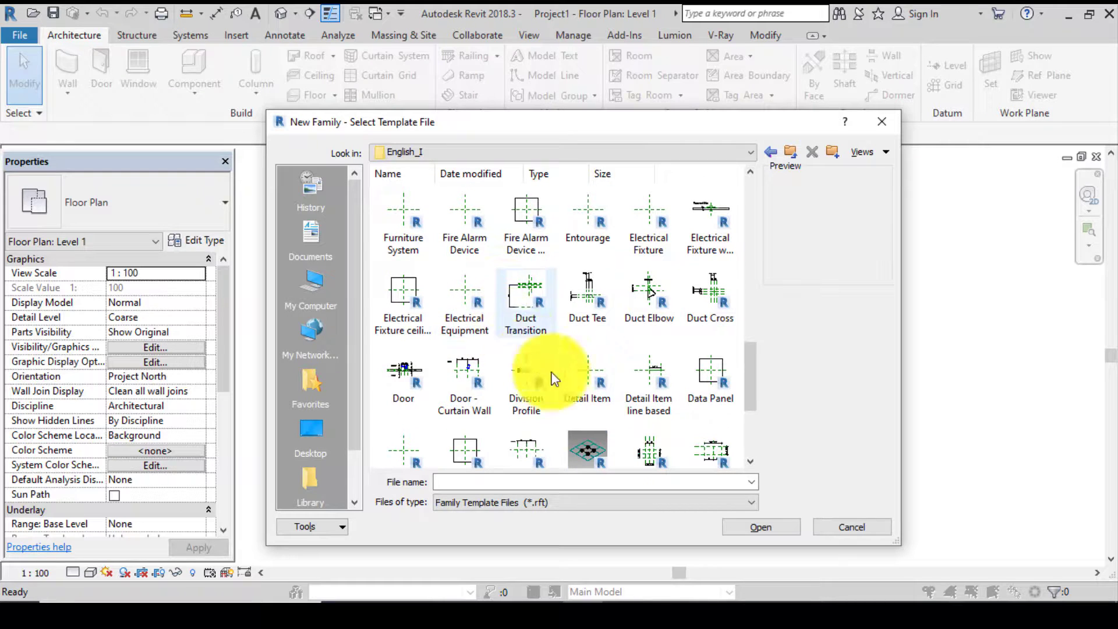
scroll(502, 428, down, 2)
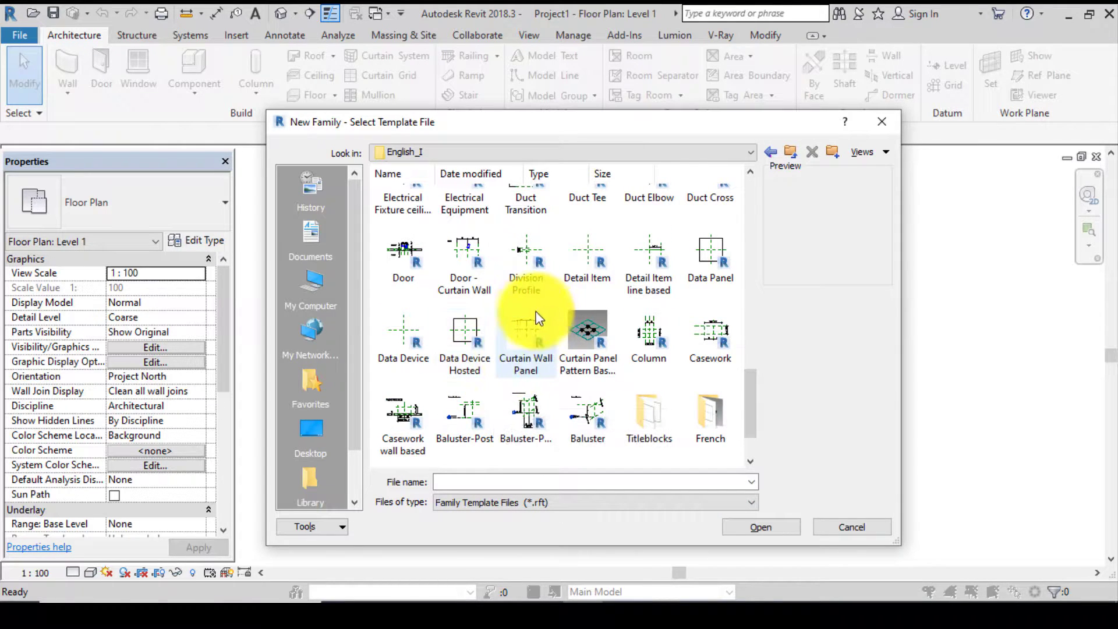
scroll(534, 317, up, 4)
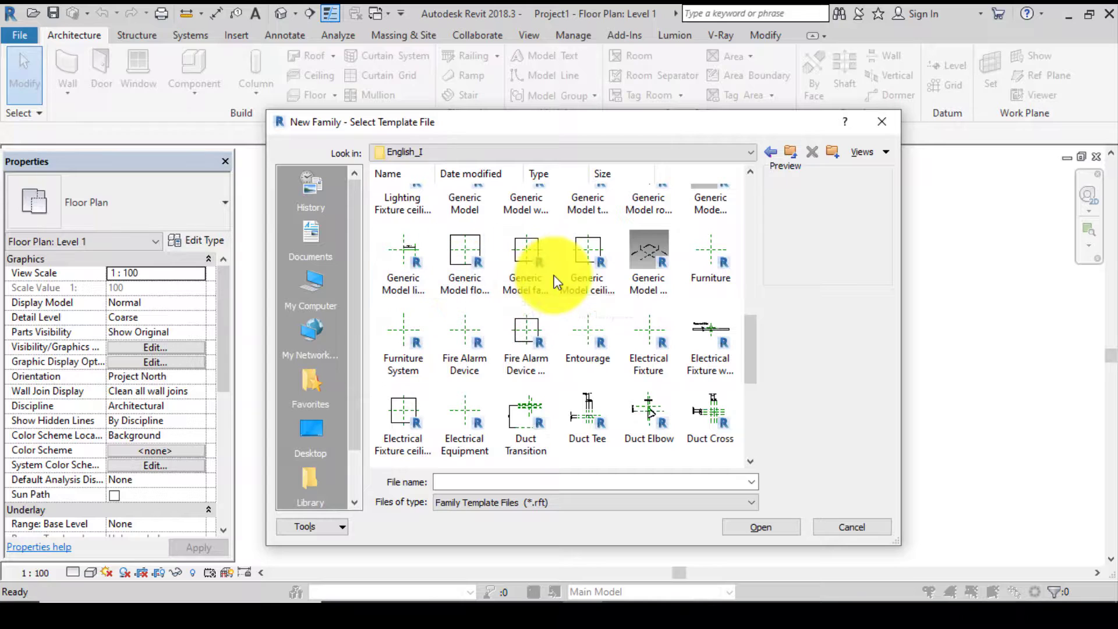
scroll(524, 280, up, 1)
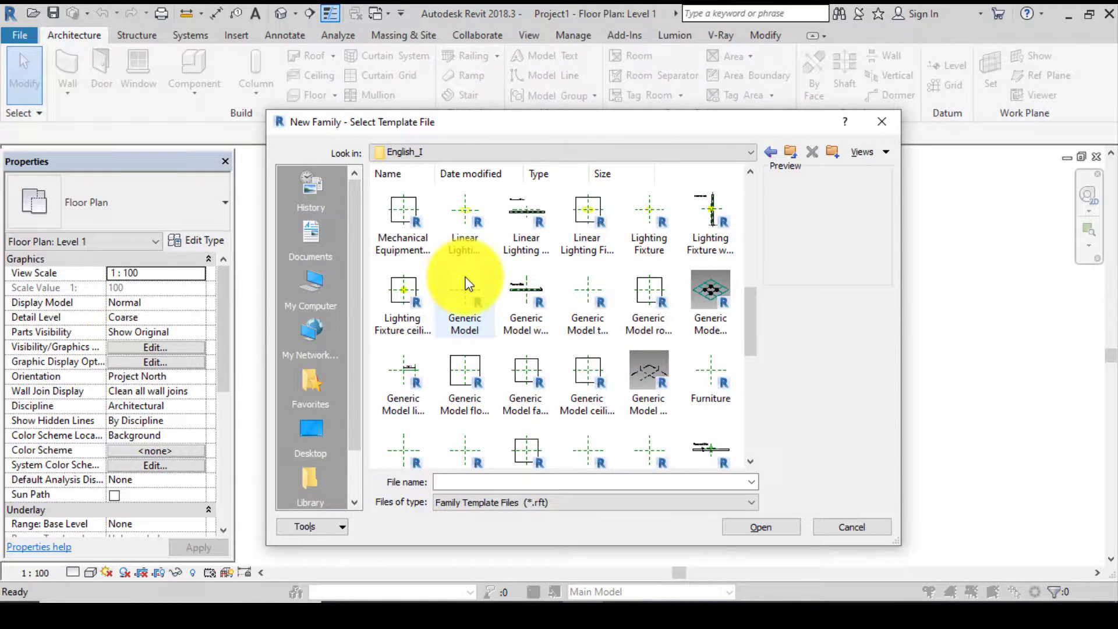
click(456, 301)
click(756, 528)
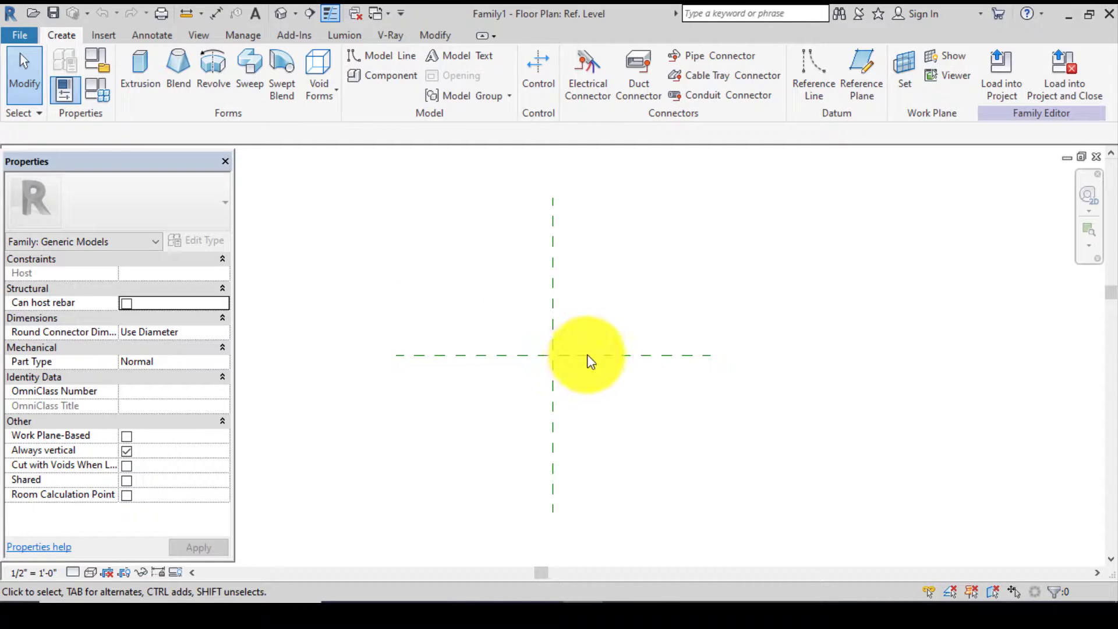
Create a second new family from the Profile template in the English_I family templates folder
click(20, 35)
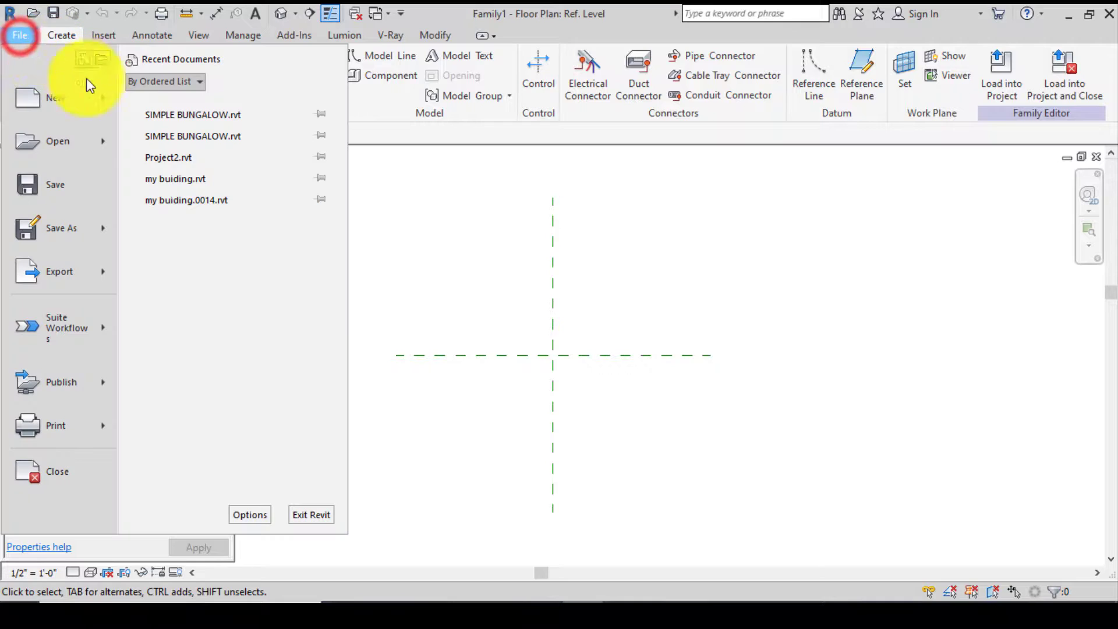
click(102, 98)
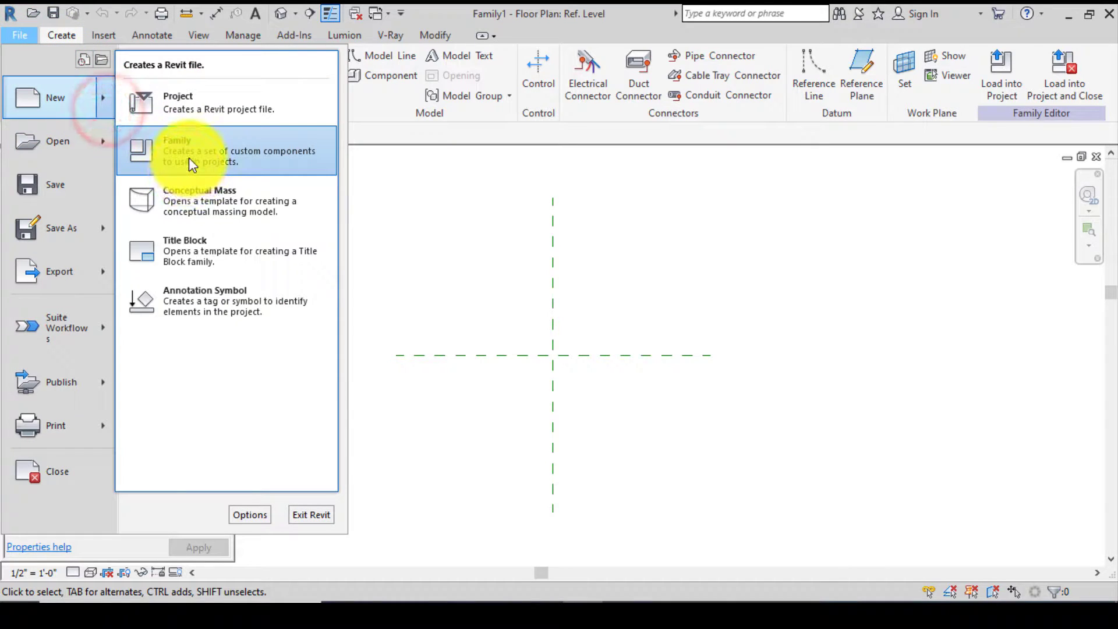
click(189, 157)
click(434, 152)
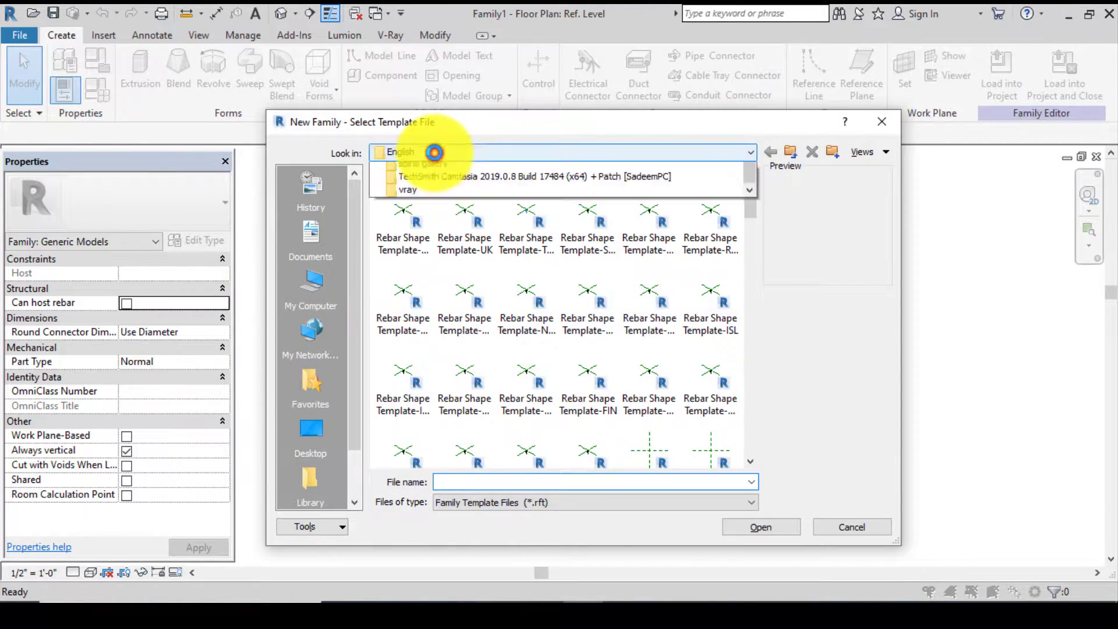
click(488, 230)
click(572, 298)
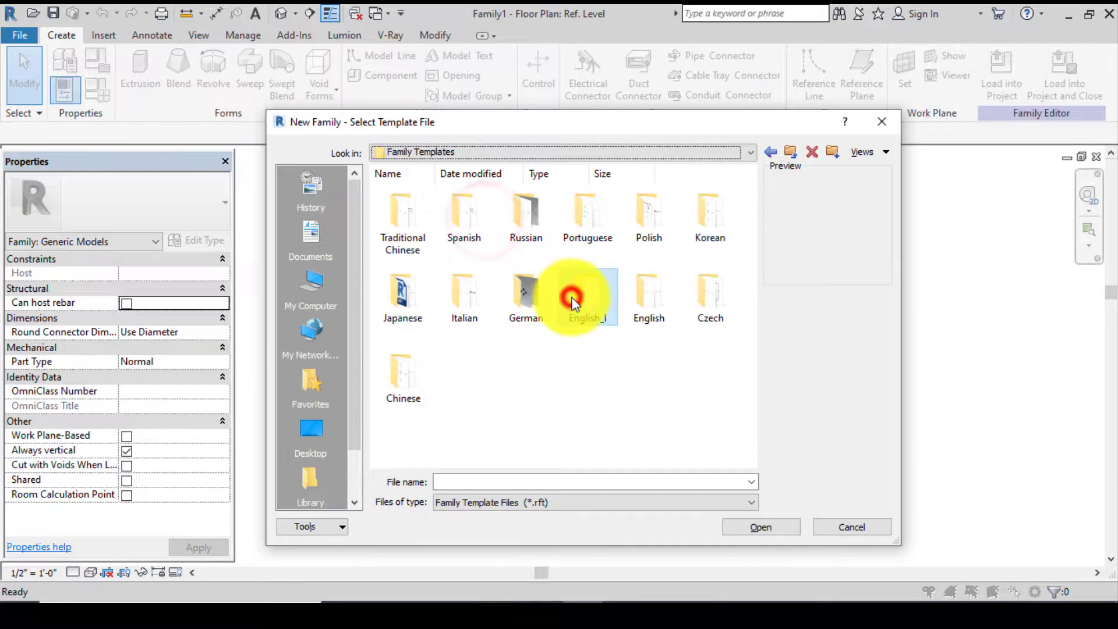
double_click(572, 298)
scroll(588, 378, down, 3)
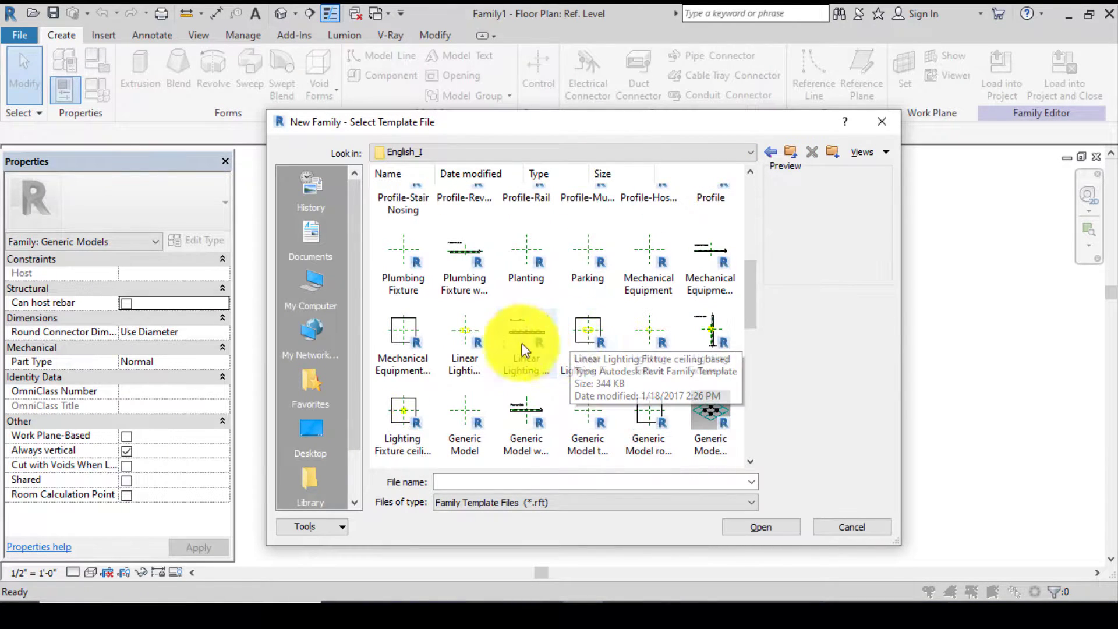
scroll(507, 338, up, 2)
click(691, 308)
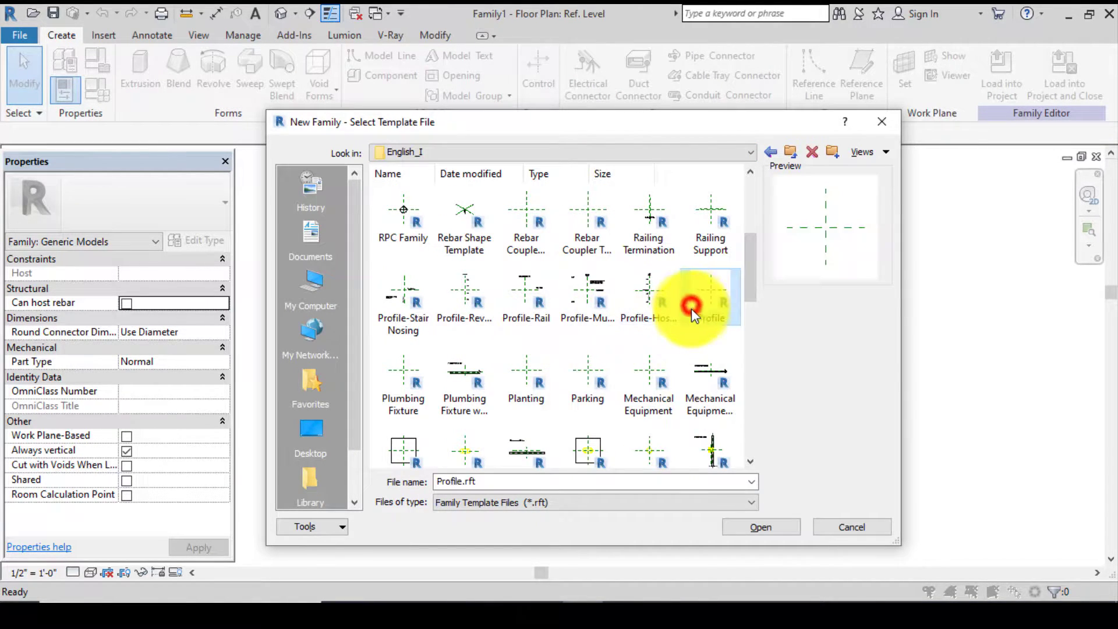
click(748, 525)
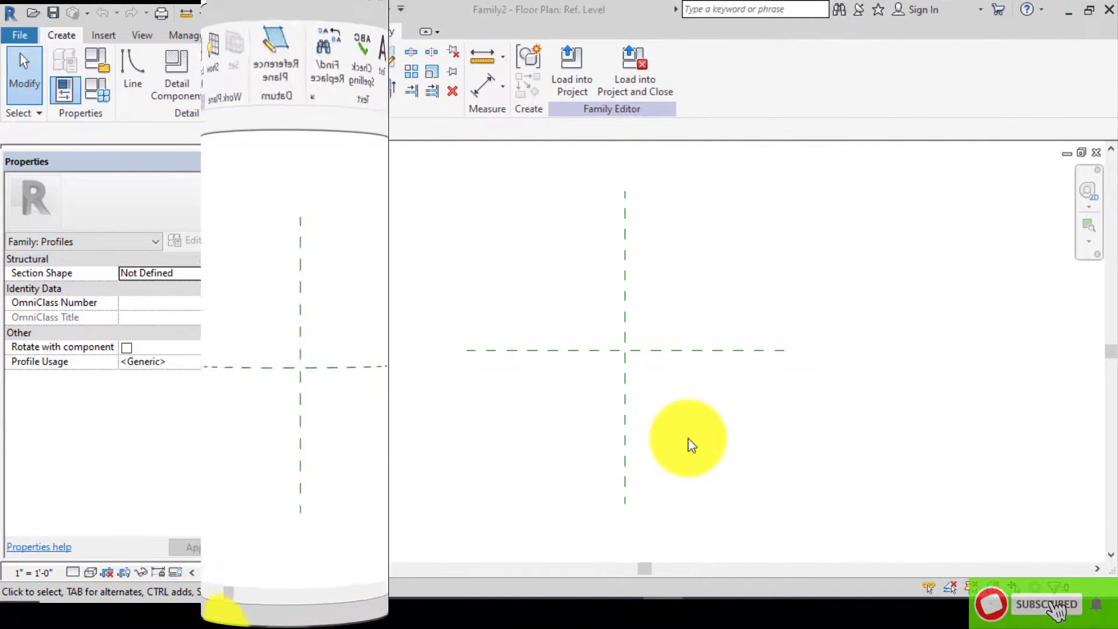
Set the profile family's length units to millimetres in the Project Units
click(687, 441)
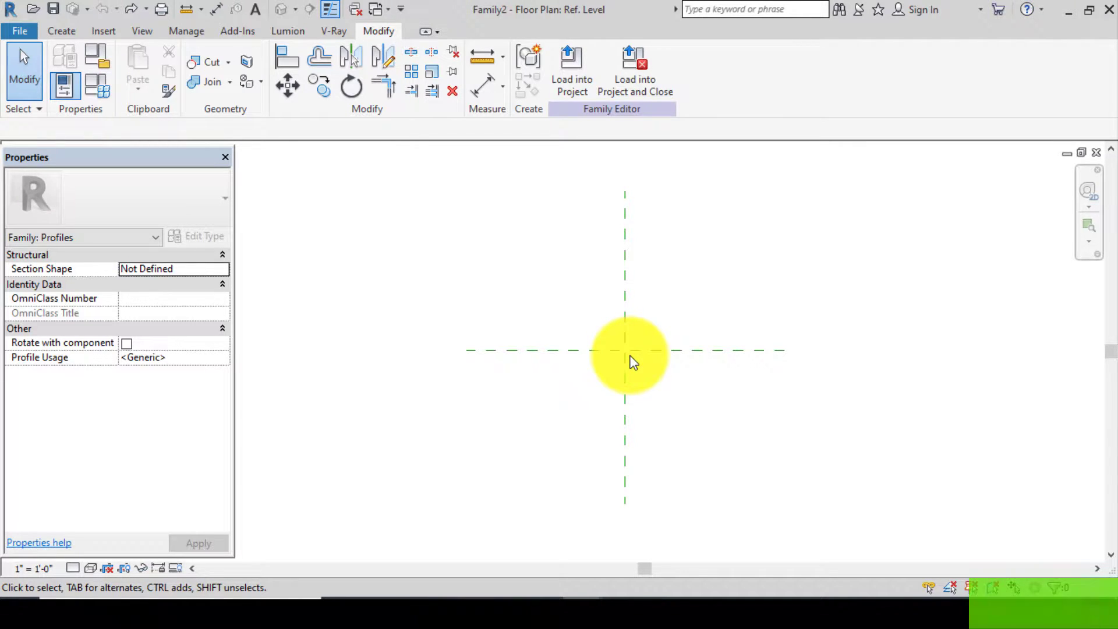
key(u)
key(n)
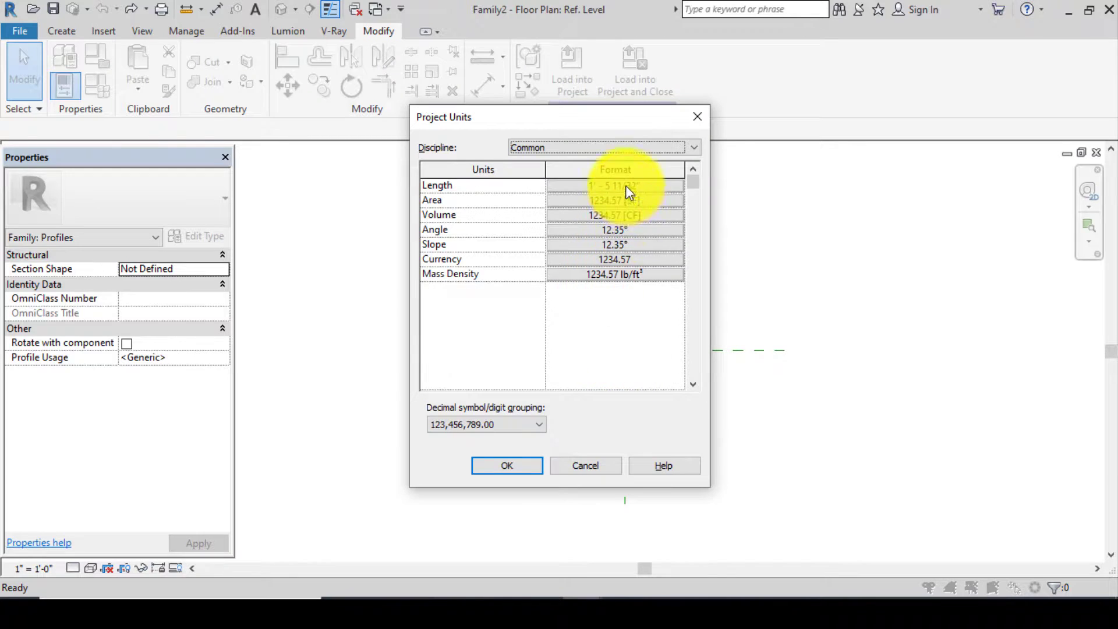
click(626, 189)
click(590, 214)
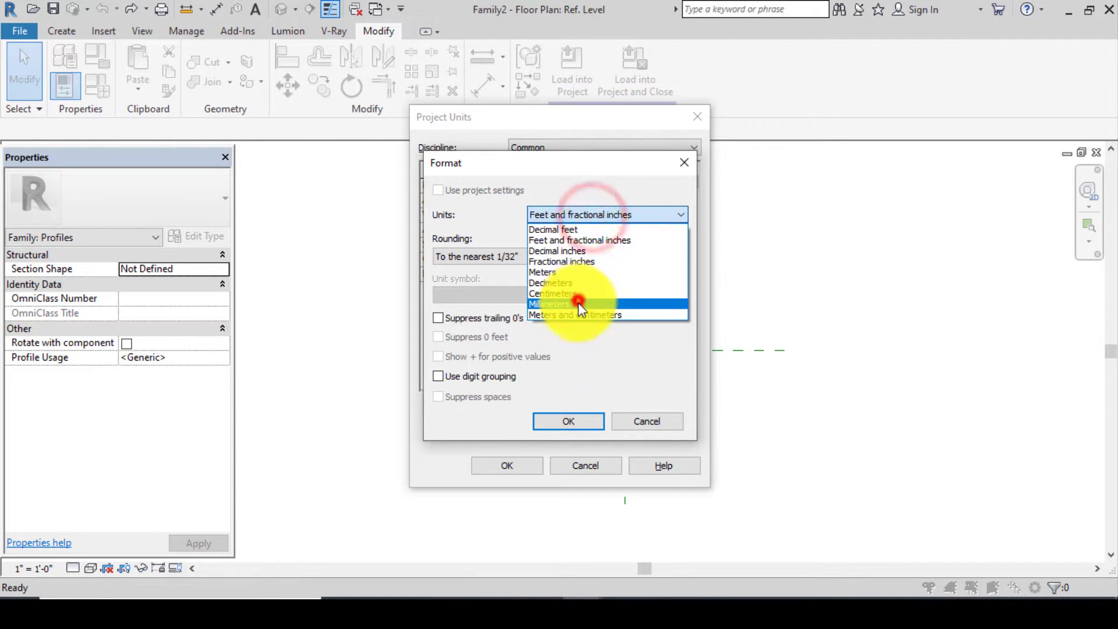
click(578, 301)
click(581, 421)
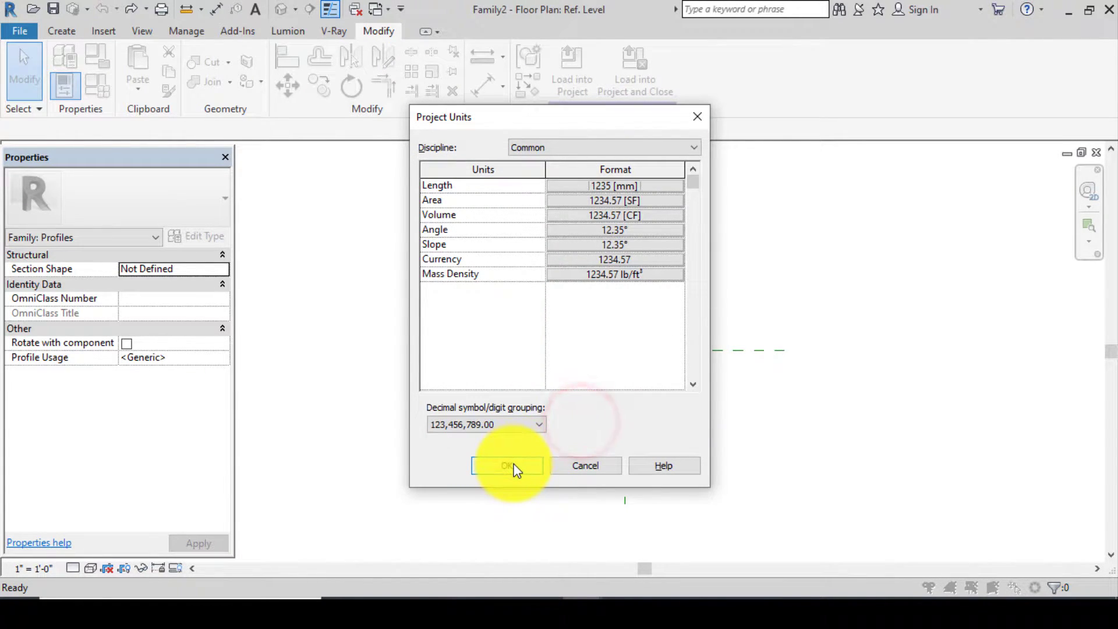
click(512, 466)
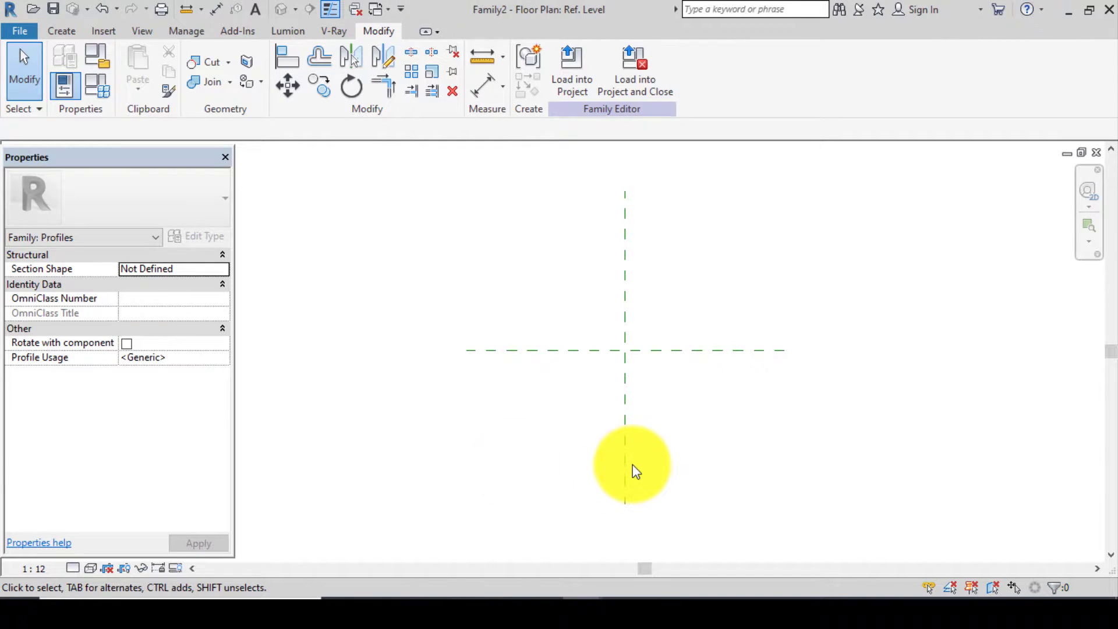
Draw a center-ends arc of 120 mm radius spanning 180° over the upper left, centred on the reference plane intersection
middle_drag(596, 321, 600, 340)
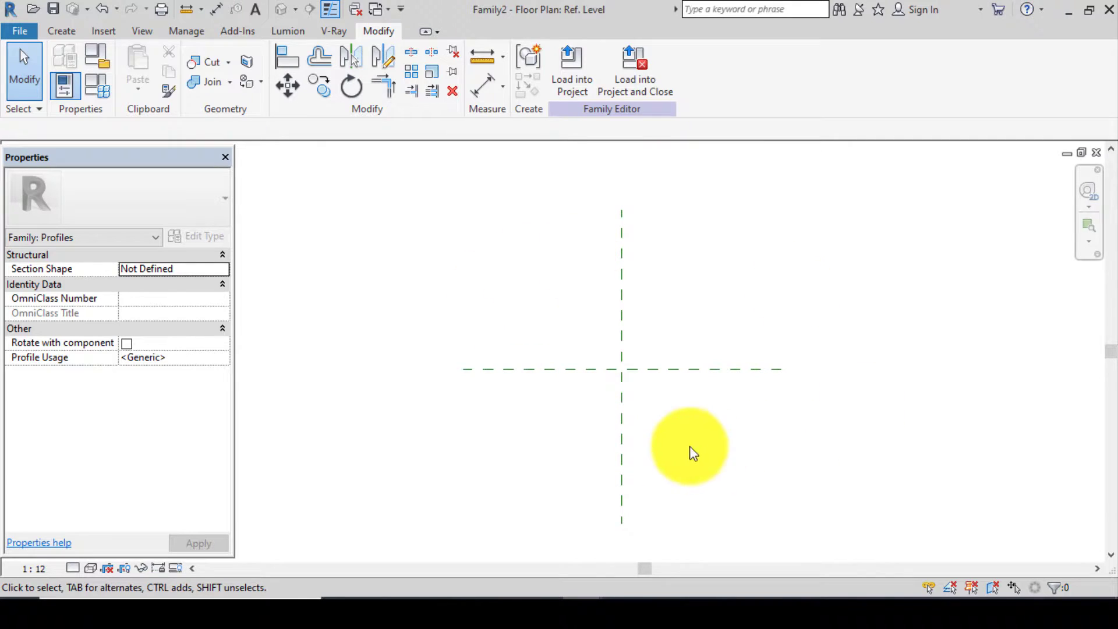
click(67, 37)
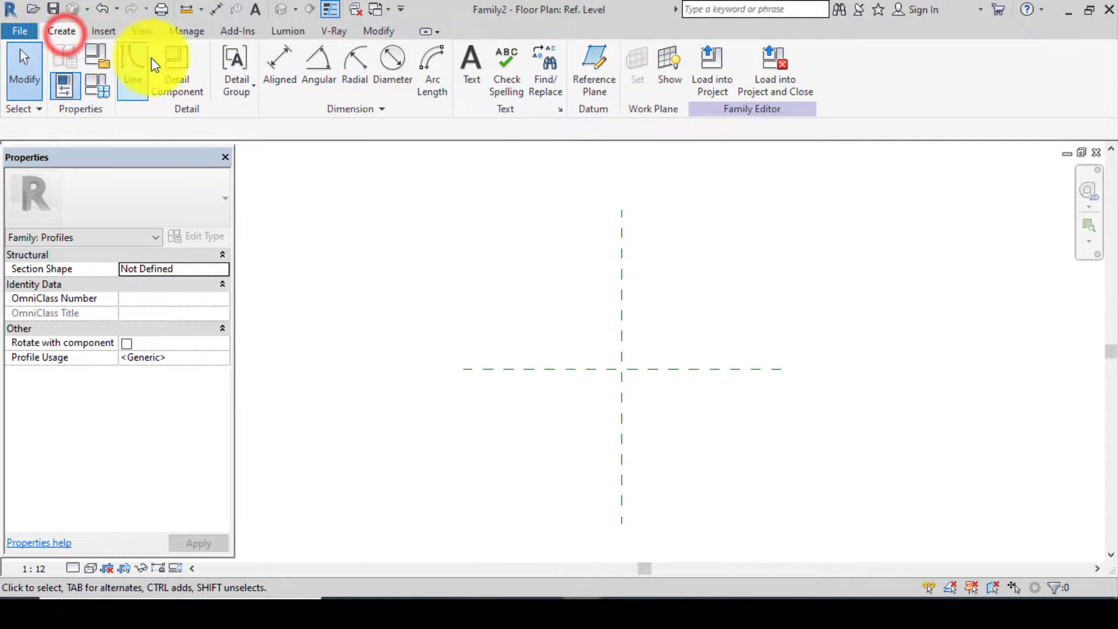
click(135, 68)
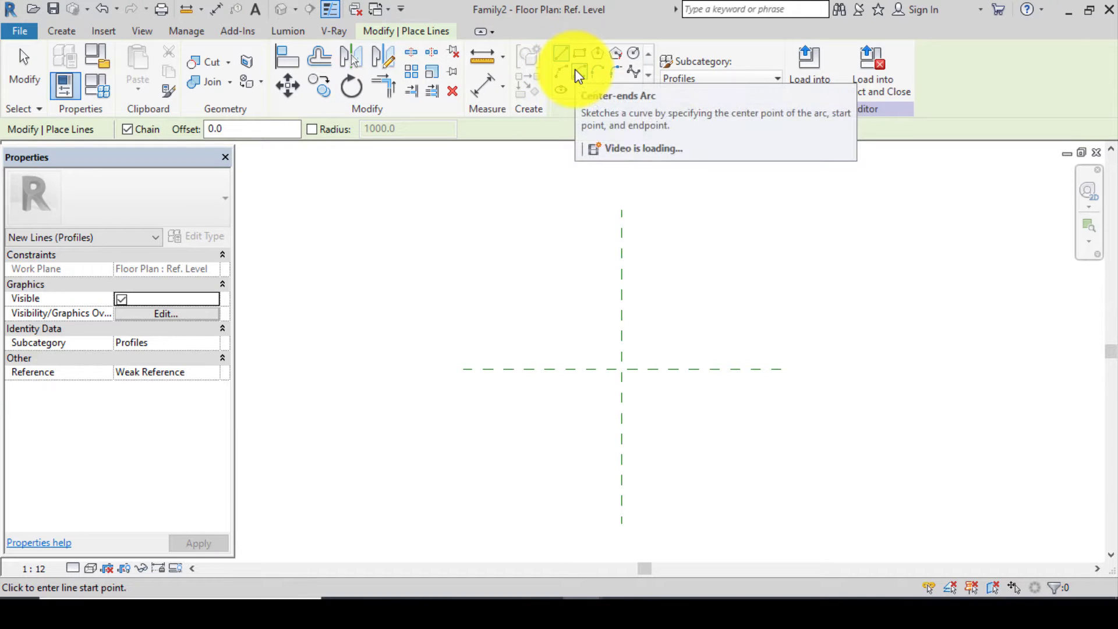
click(577, 69)
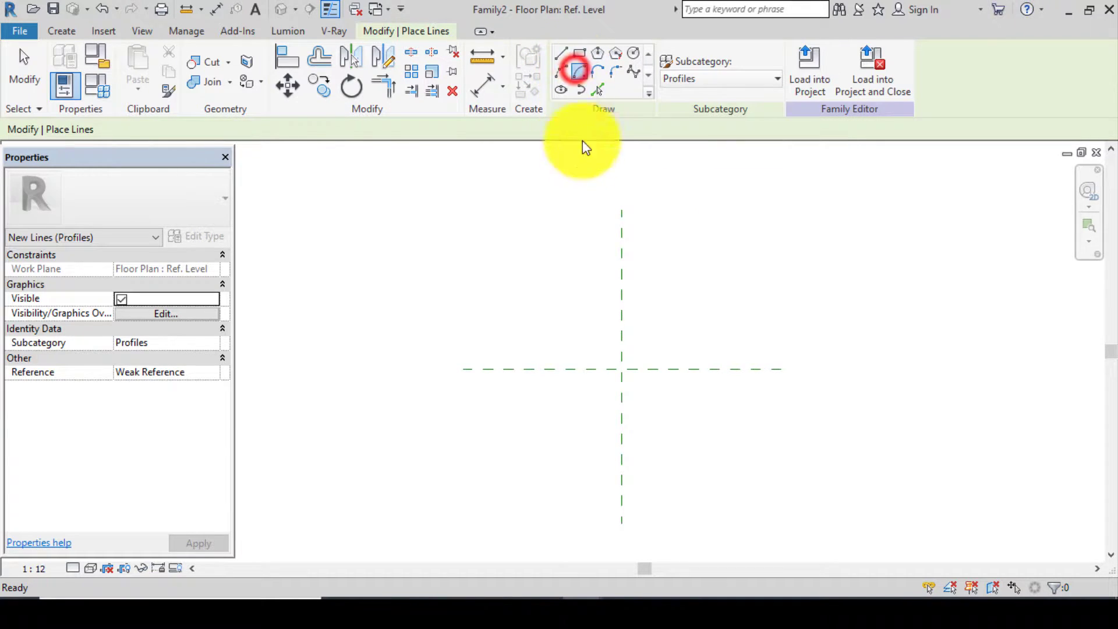
click(621, 365)
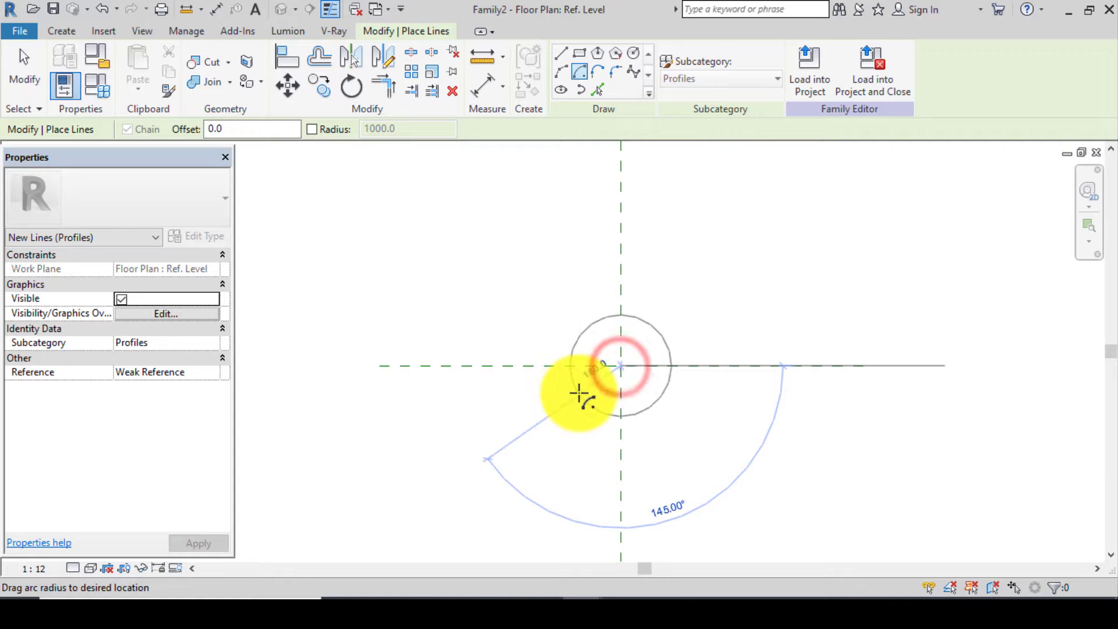
scroll(580, 396, up, 1)
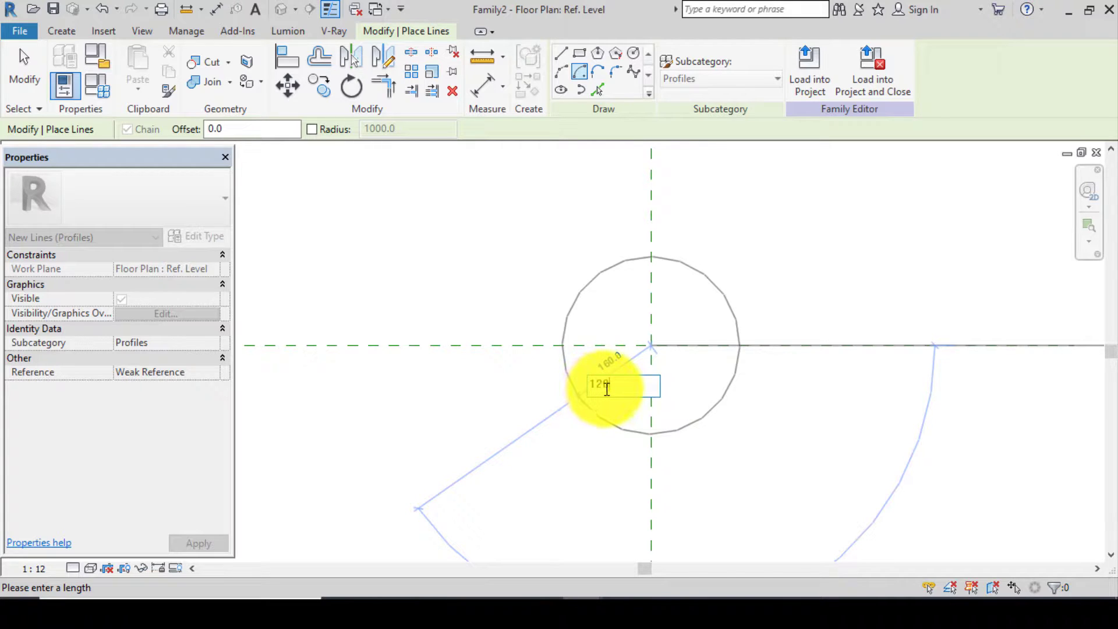
key(Return)
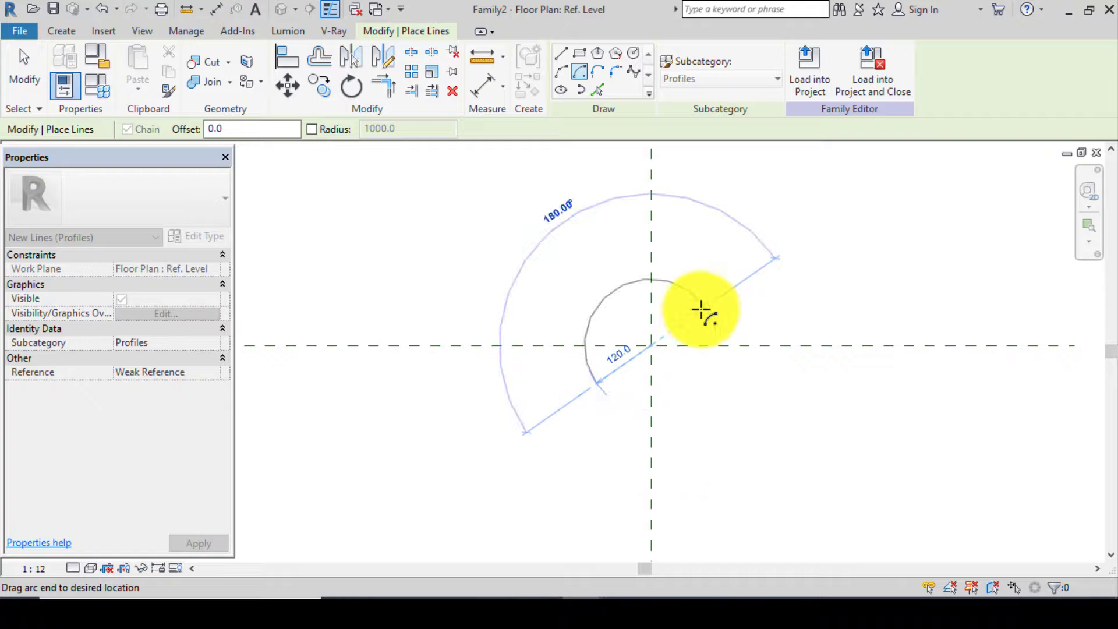
click(702, 310)
Continue the arc from its upper right end with a second concentric 120 mm radius arc sweeping about 71° clockwise
click(651, 346)
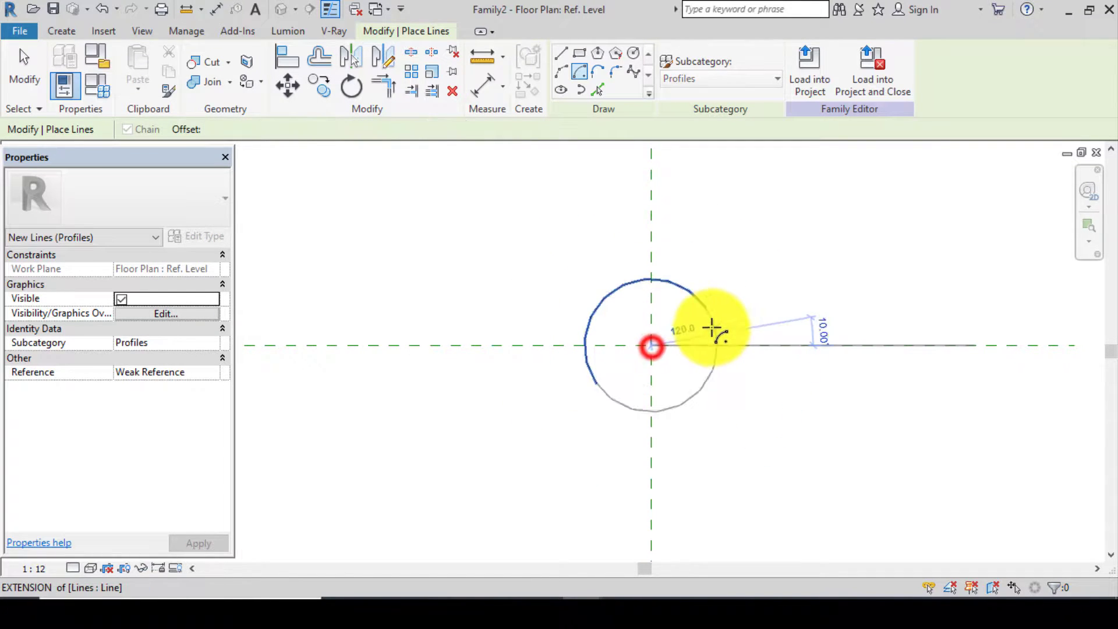
click(705, 307)
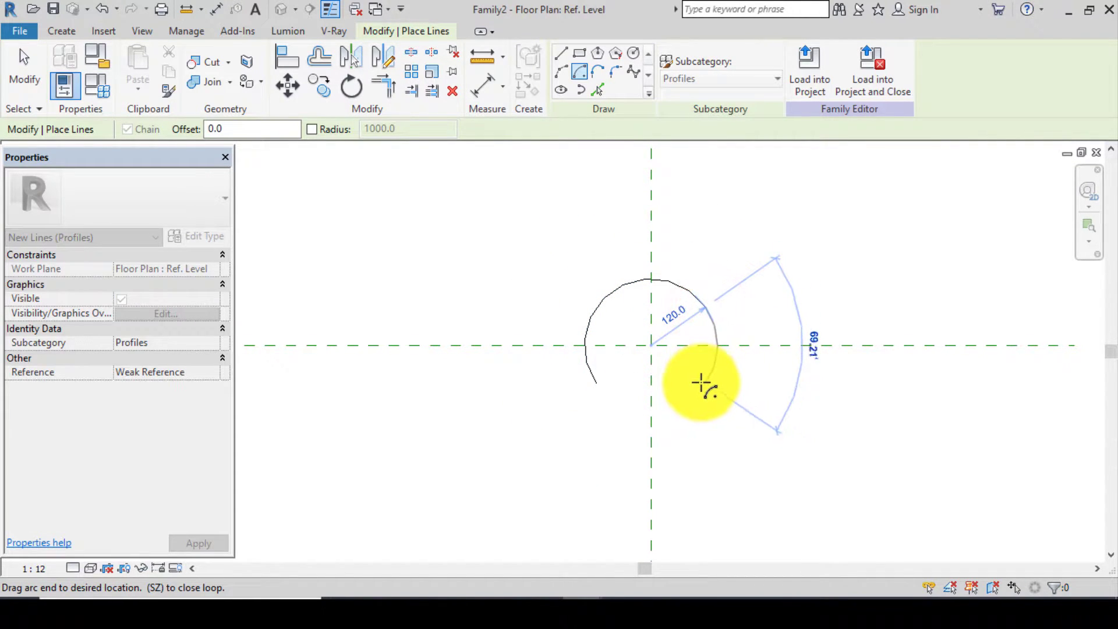
click(706, 382)
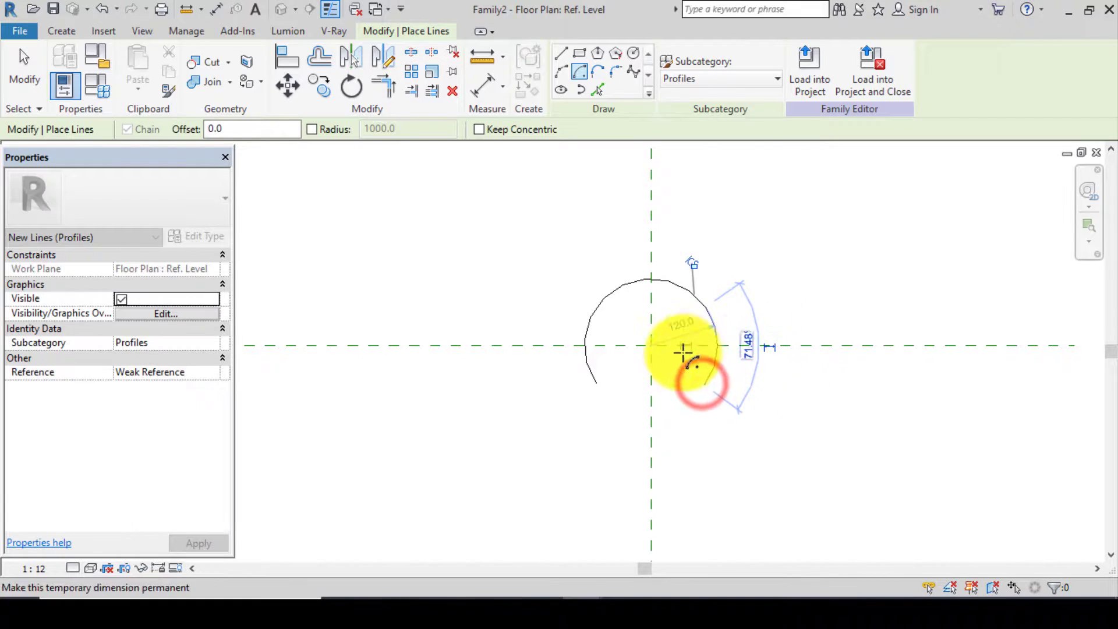
key(Escape)
key(Escape)
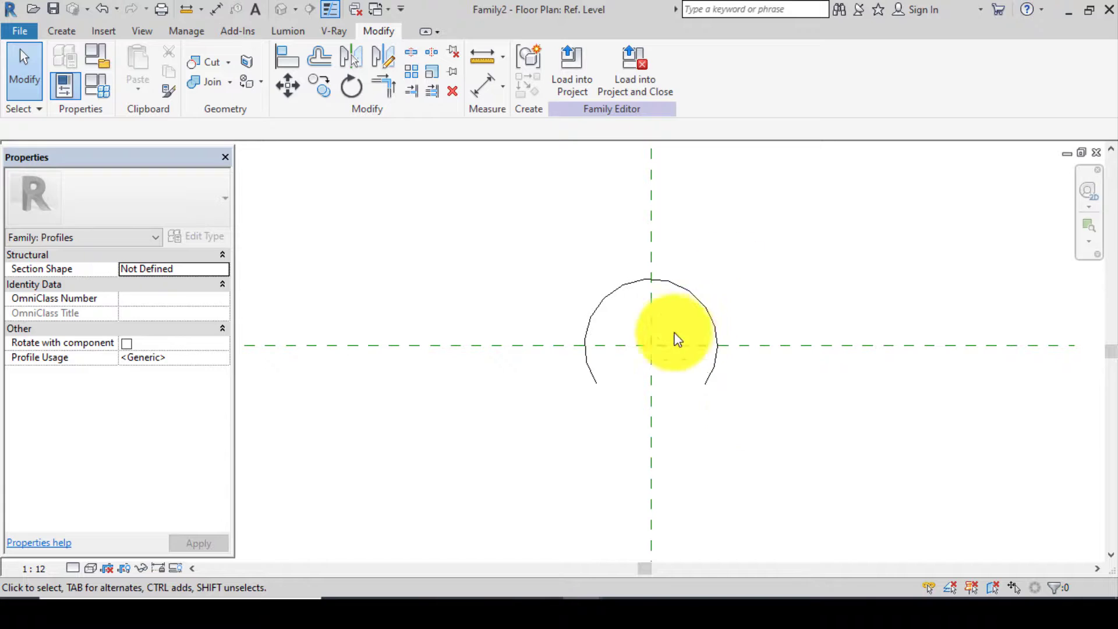
Offset a copy of the 180° arc outward by 10 mm
click(322, 62)
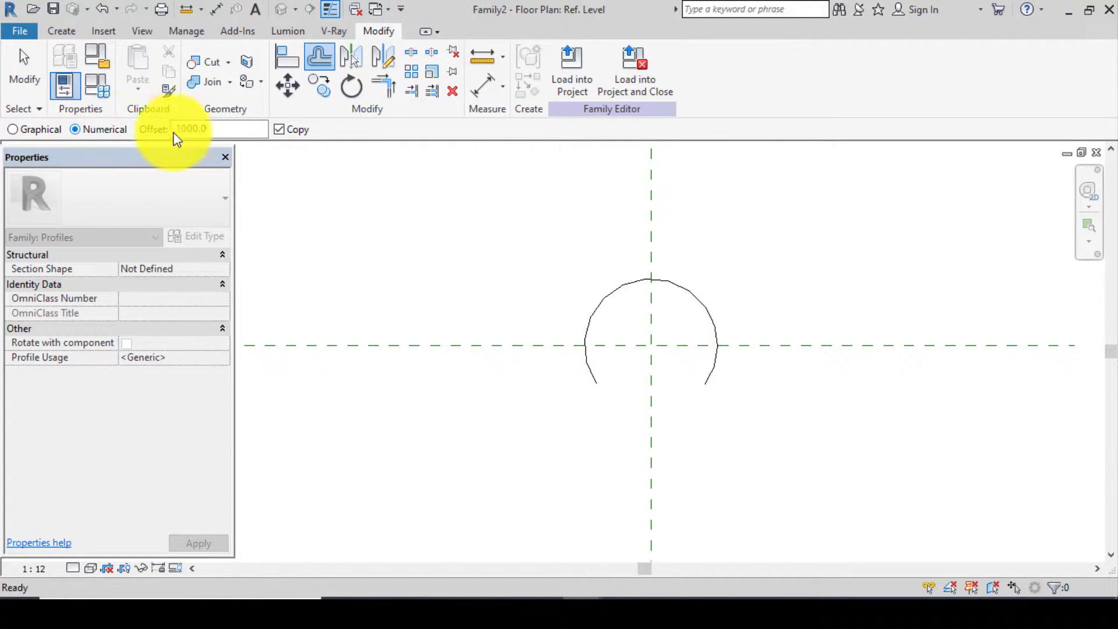
click(196, 126)
key(BackSpace)
key(BackSpace)
click(588, 312)
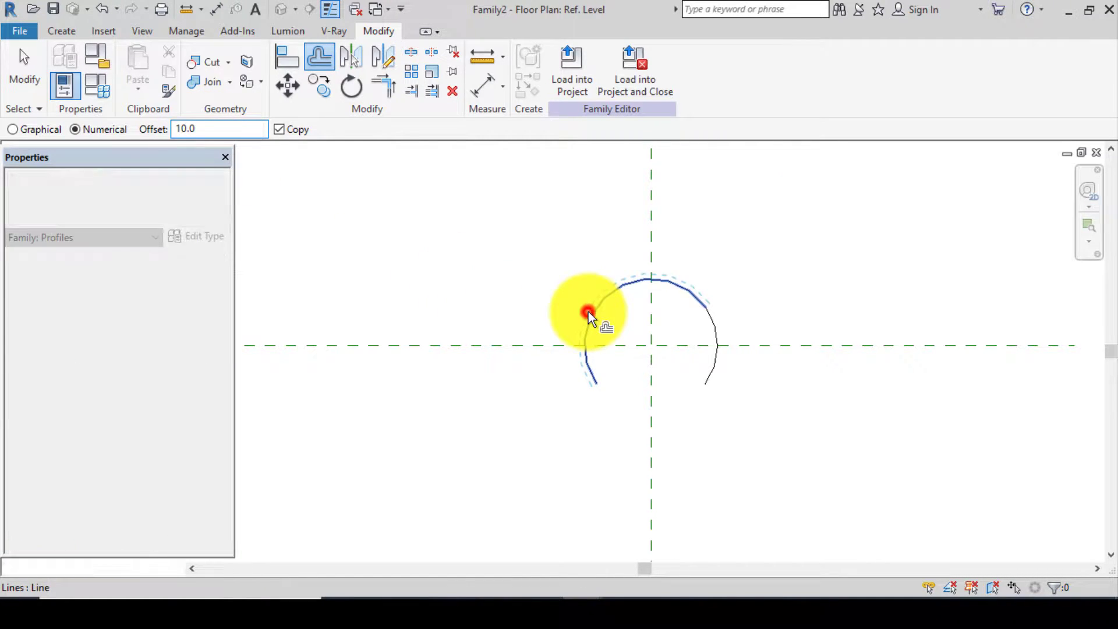
Offset a copy of the shorter right-hand arc outward by 10 mm
scroll(705, 327, up, 1)
click(712, 326)
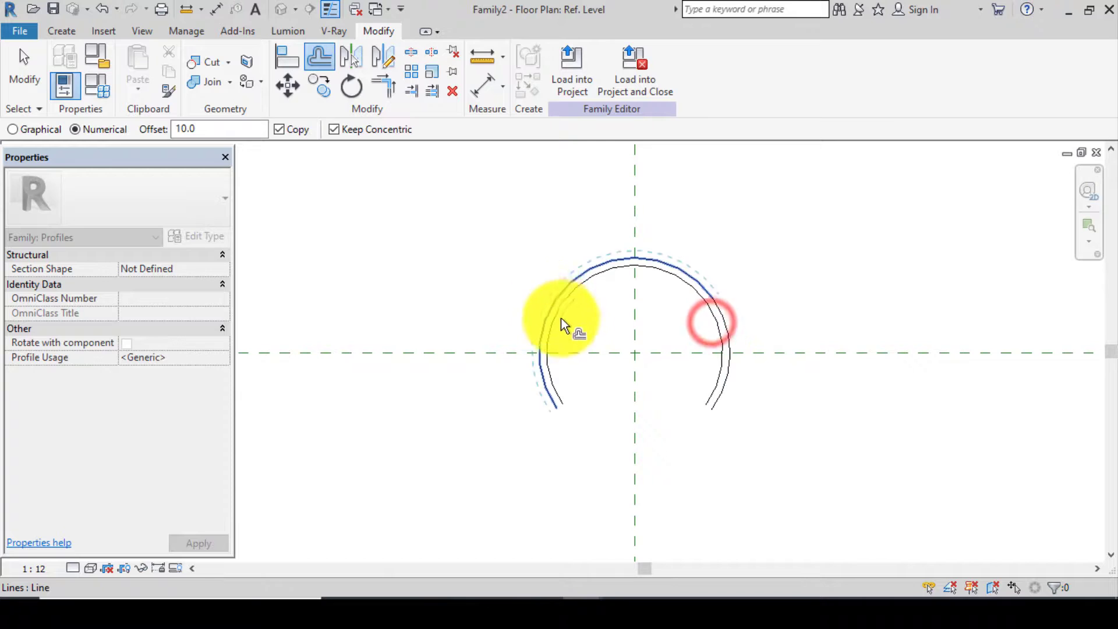
scroll(549, 348, down, 1)
key(Escape)
key(Escape)
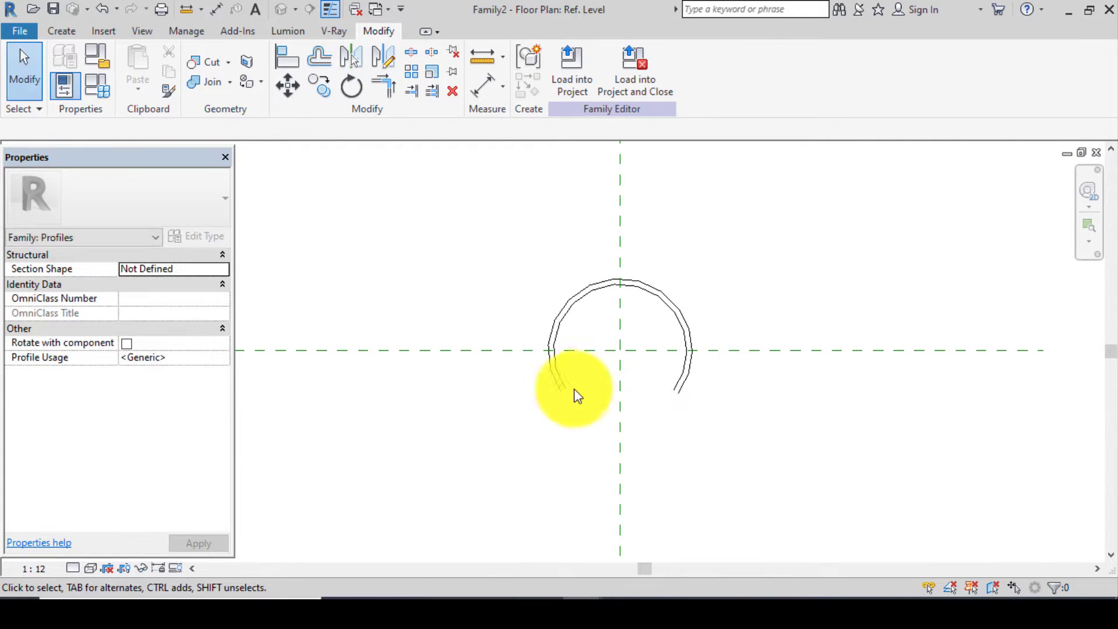
Draw a straight line closing the lower left end between the inner and outer arcs
scroll(571, 396, up, 2)
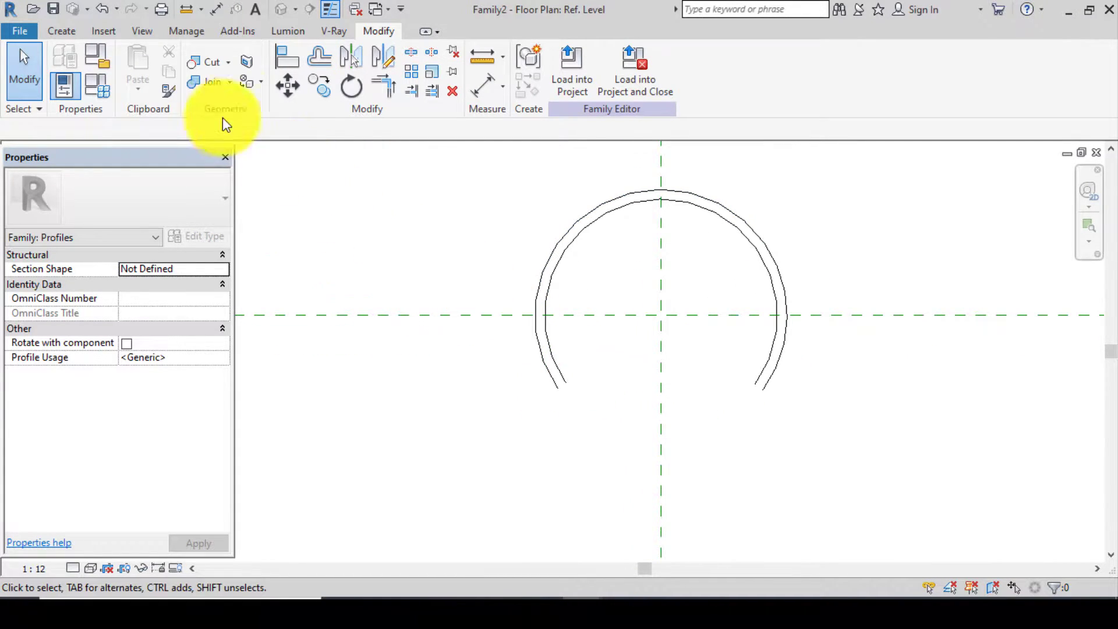
click(71, 31)
click(140, 58)
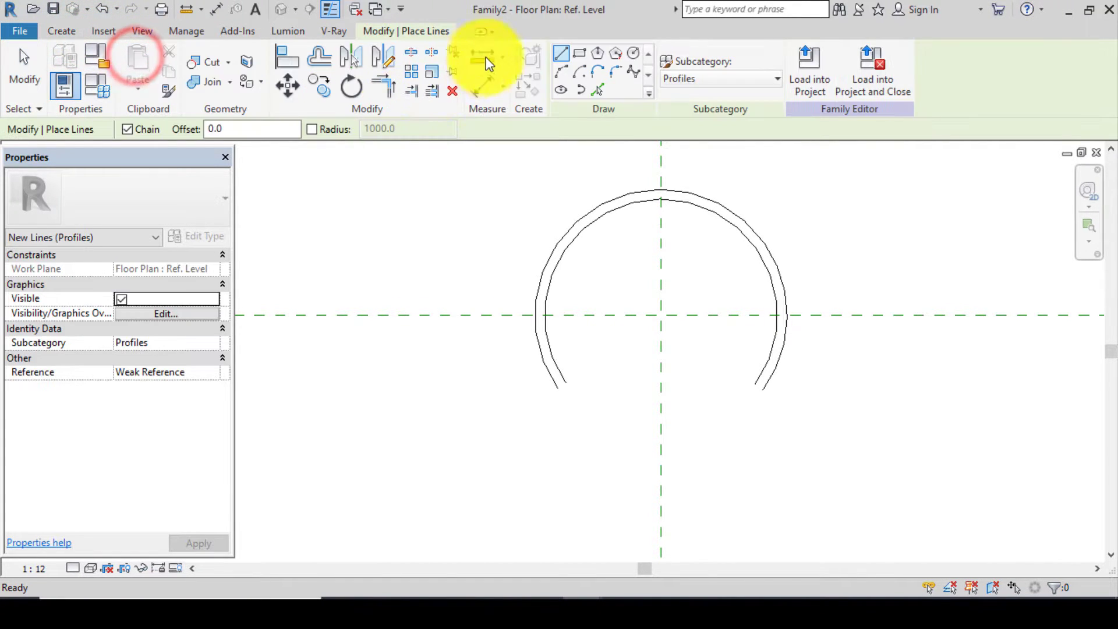
click(556, 52)
scroll(559, 390, up, 3)
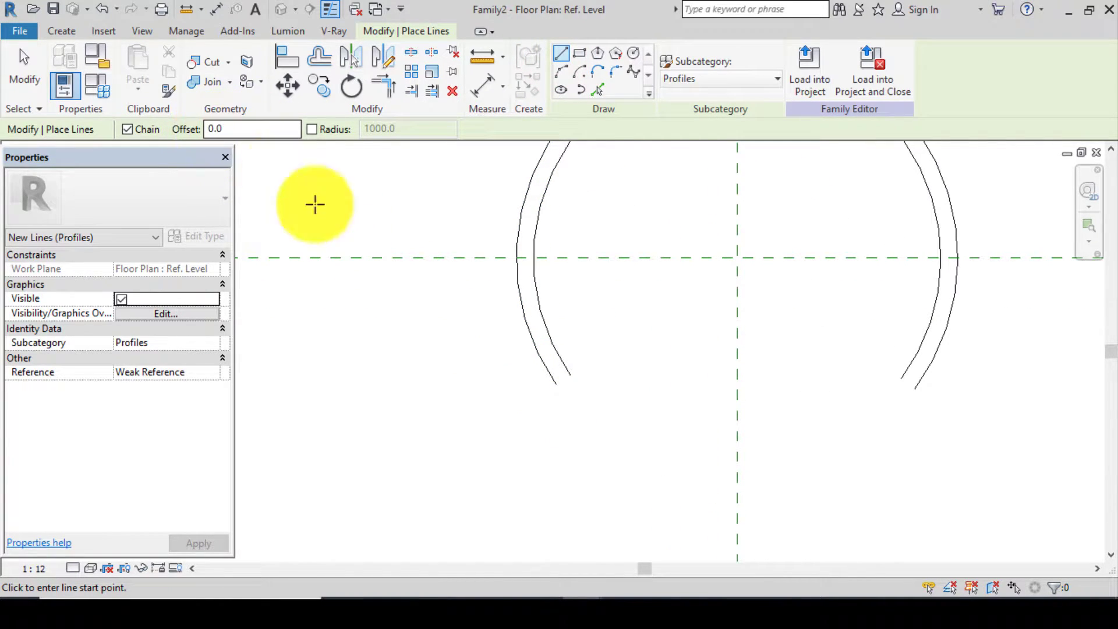
scroll(559, 391, up, 2)
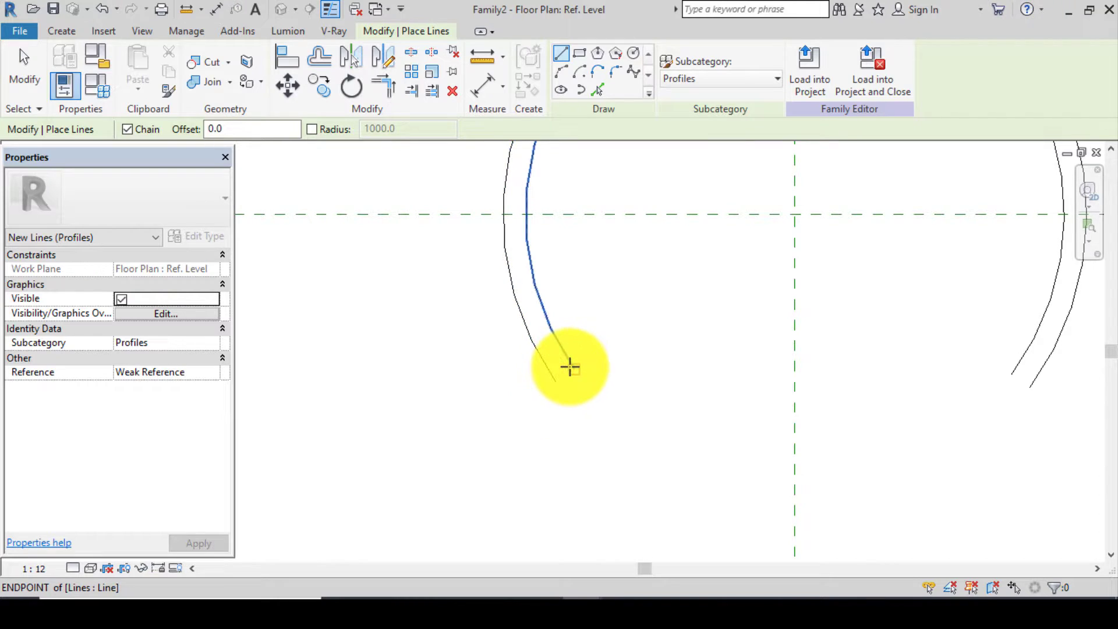
click(572, 368)
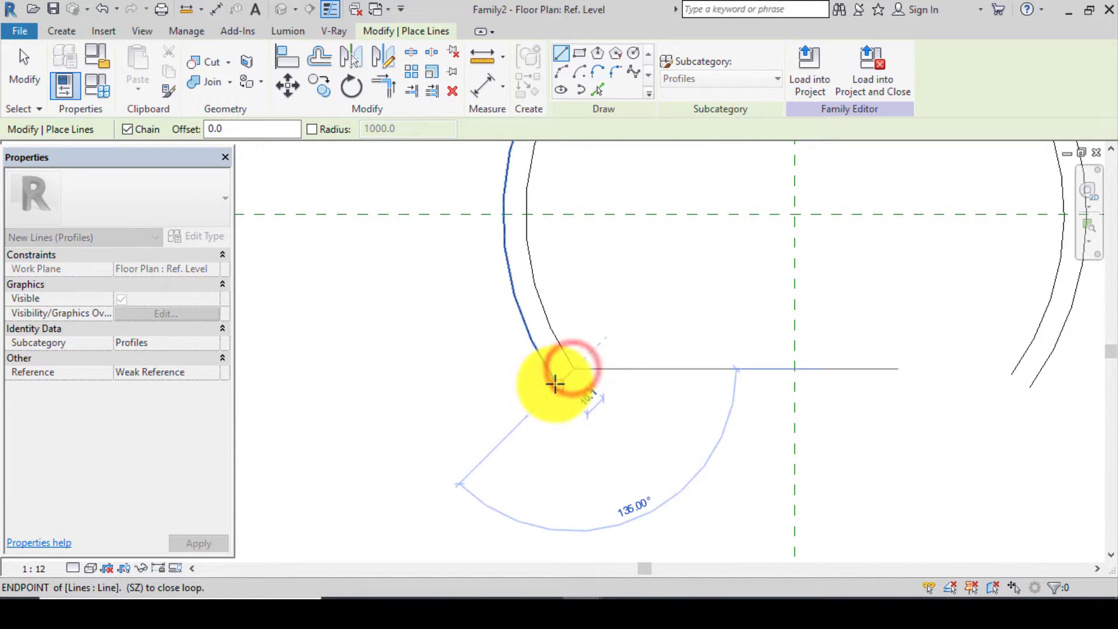
click(556, 383)
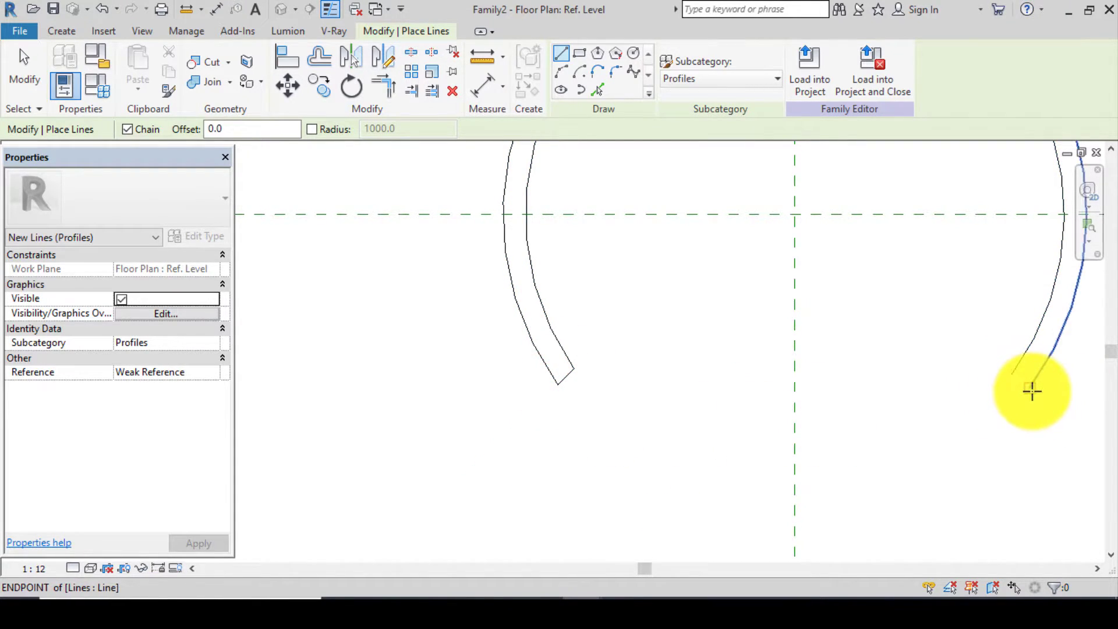
Close the lower right end between the inner and outer arcs with a straight line and end line drawing
click(1012, 377)
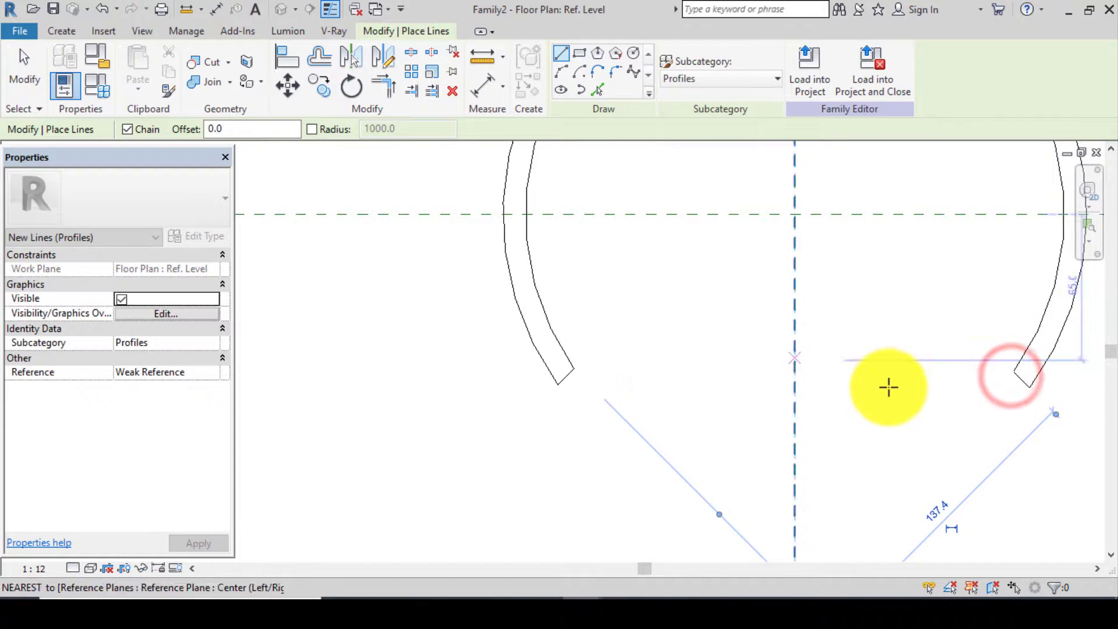
scroll(662, 457, down, 5)
key(ctrl+z)
key(ctrl+z)
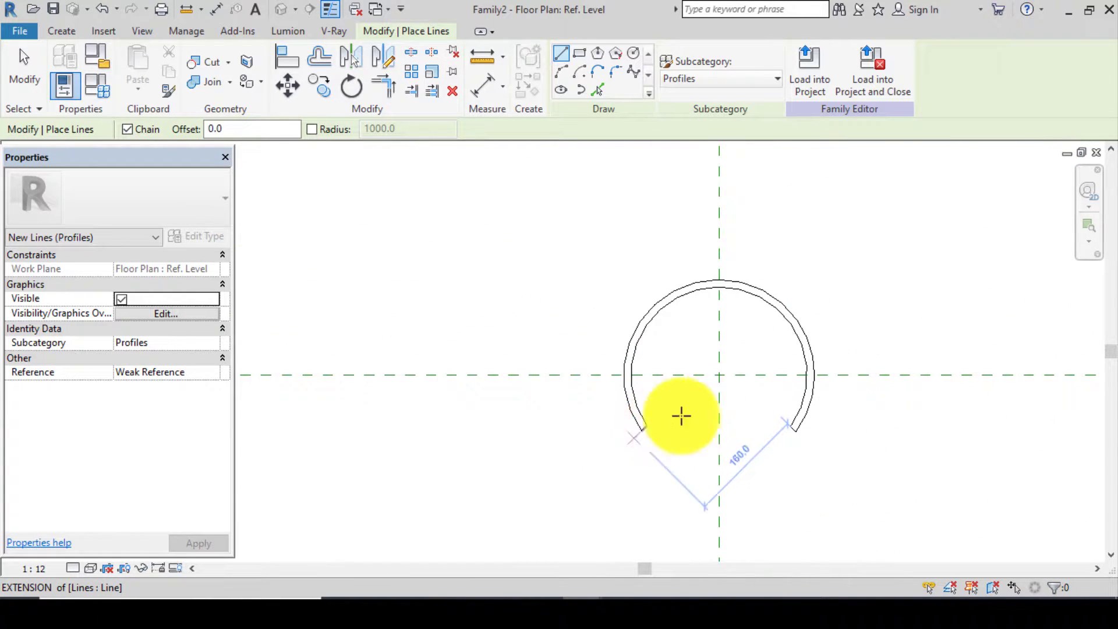
key(Escape)
key(Escape)
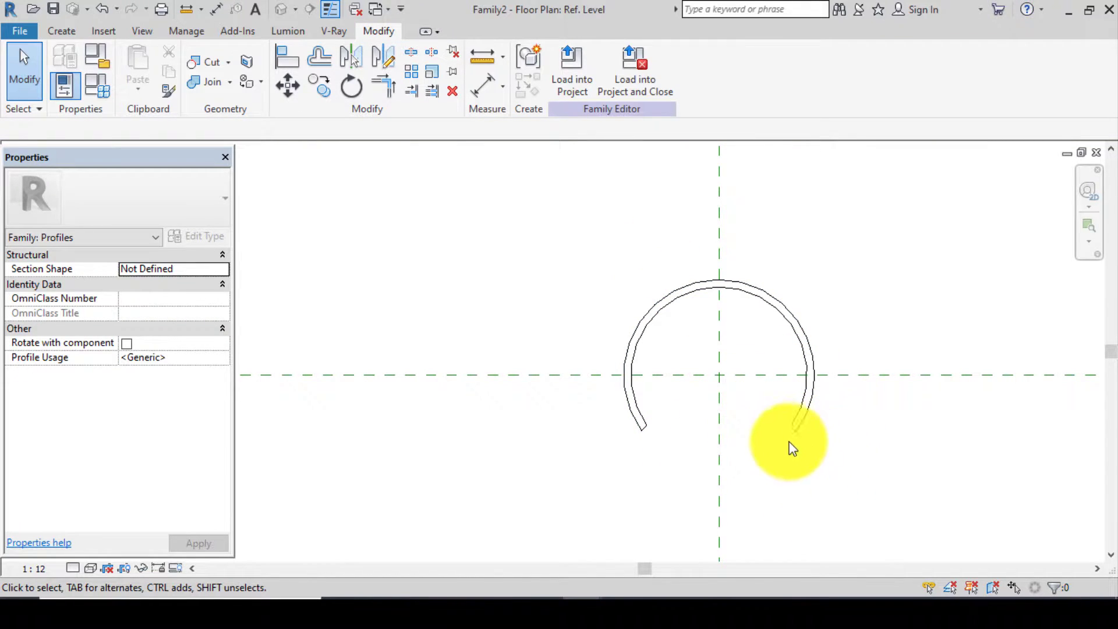
Move the four profile arcs straight up, from the inner arc's lower left endpoint to the horizontal reference plane
drag(916, 239, 581, 410)
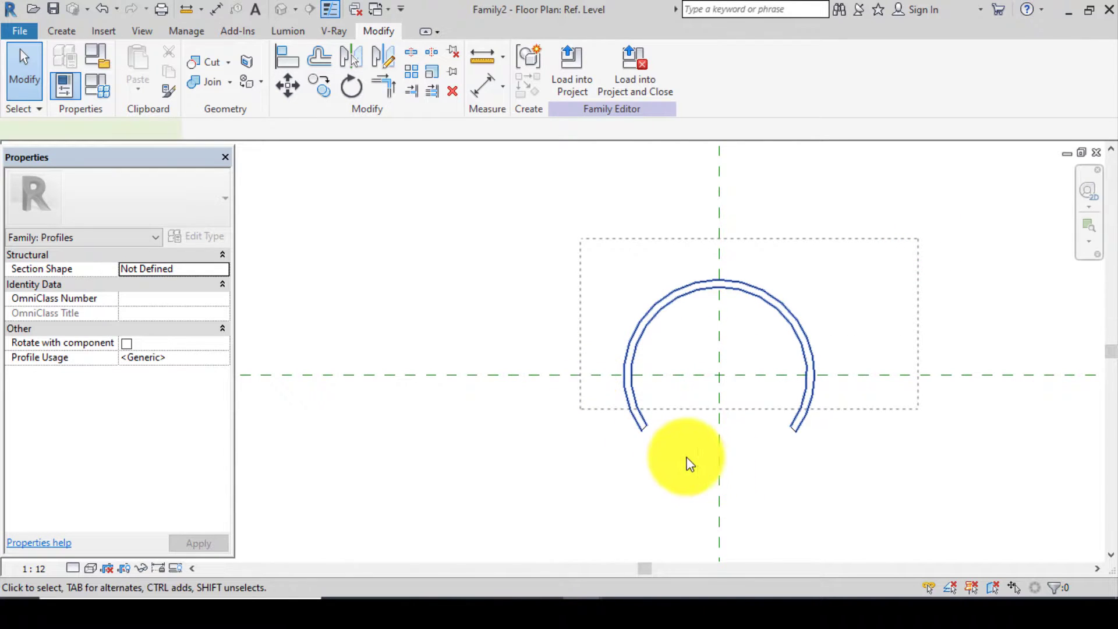
scroll(687, 461, up, 5)
scroll(590, 385, down, 5)
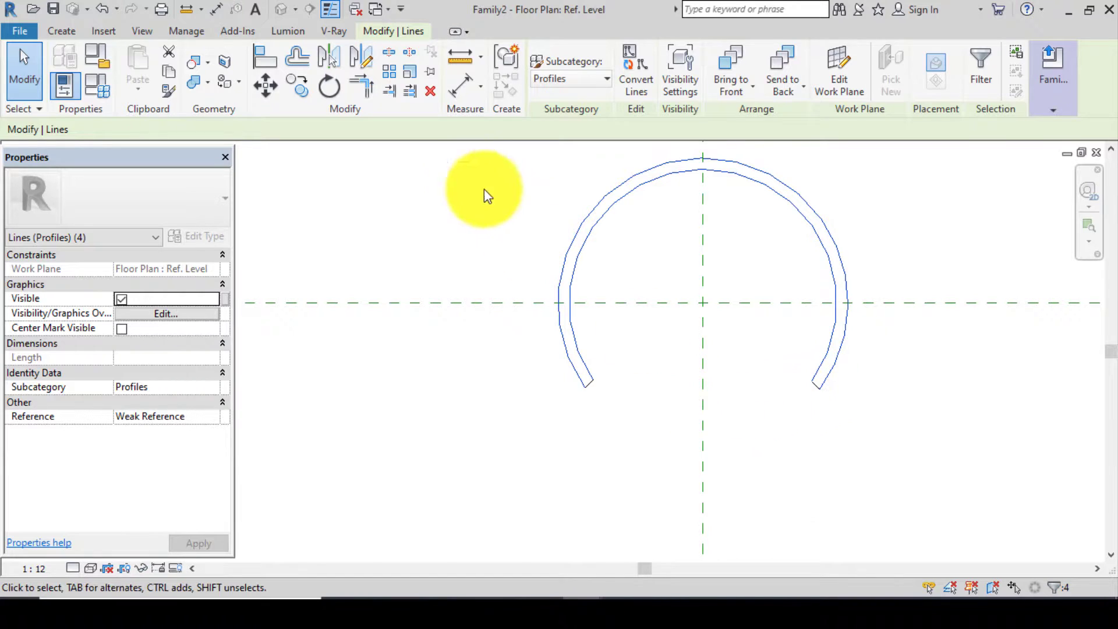
click(271, 86)
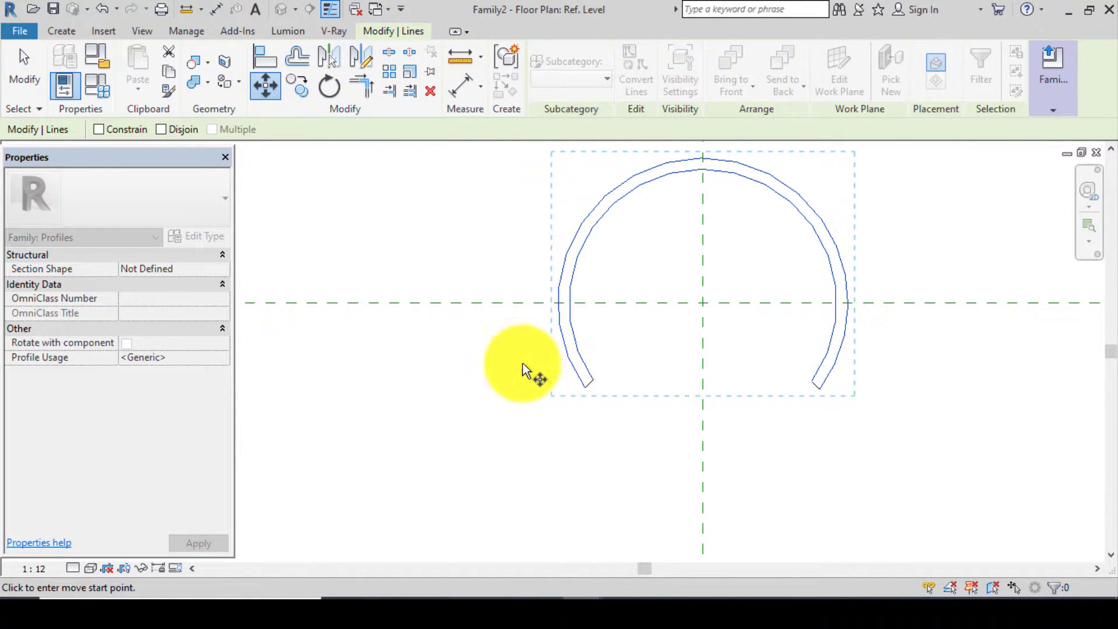
scroll(587, 398, up, 3)
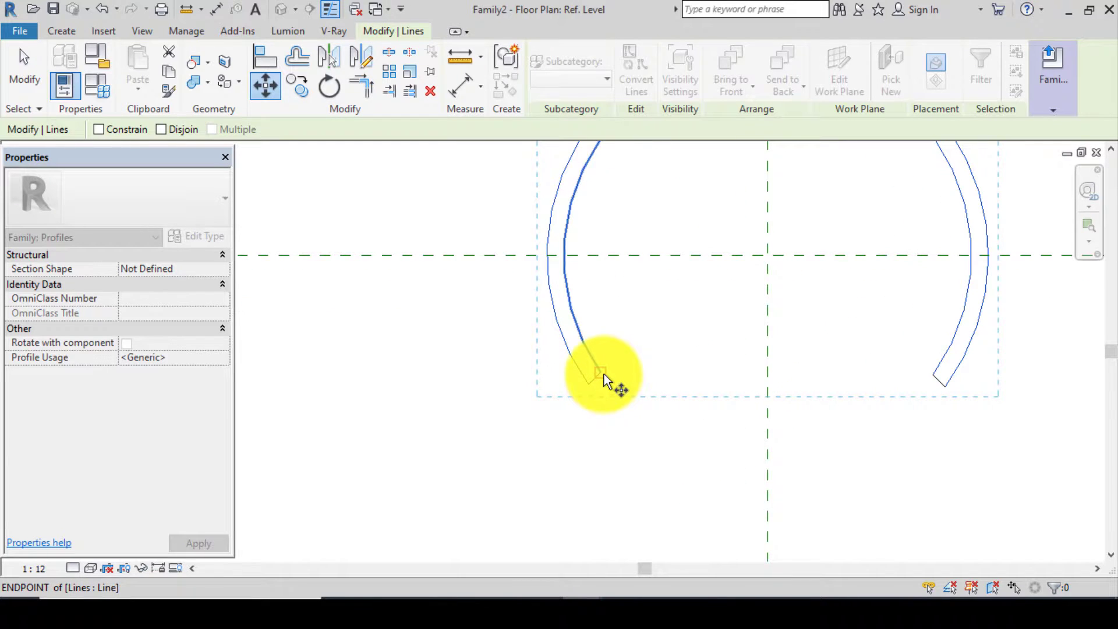
click(601, 374)
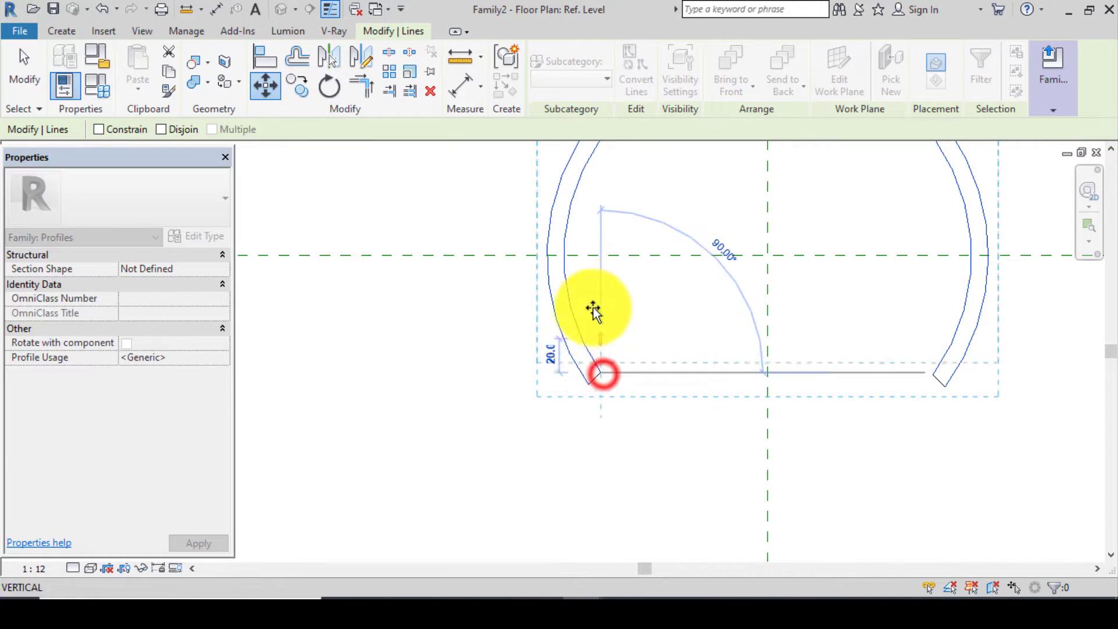
click(596, 256)
scroll(576, 381, down, 3)
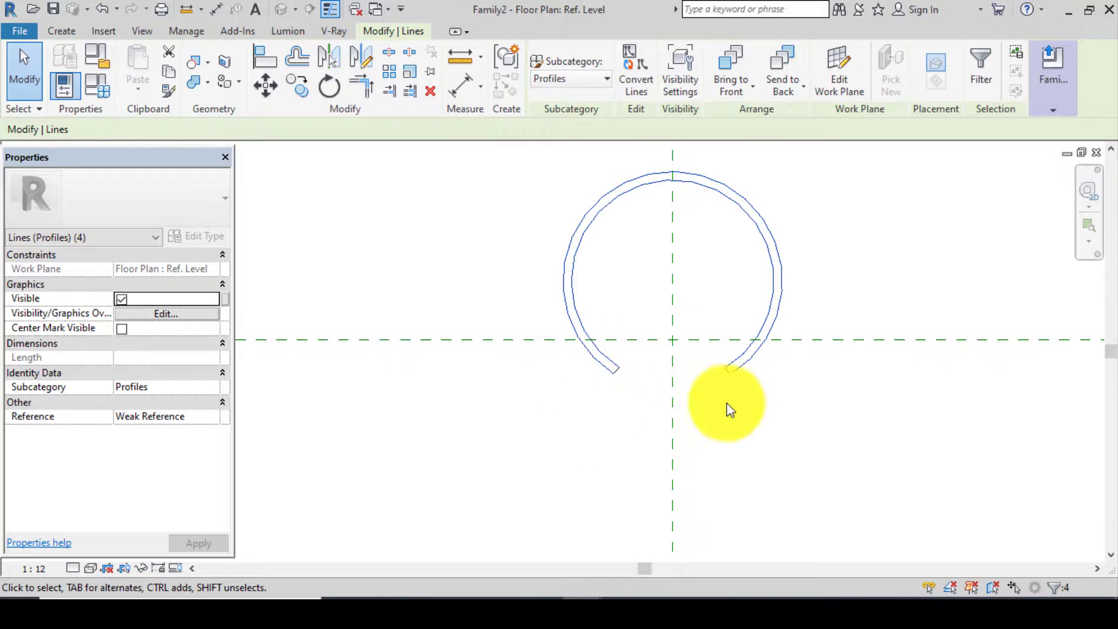
scroll(711, 402, down, 2)
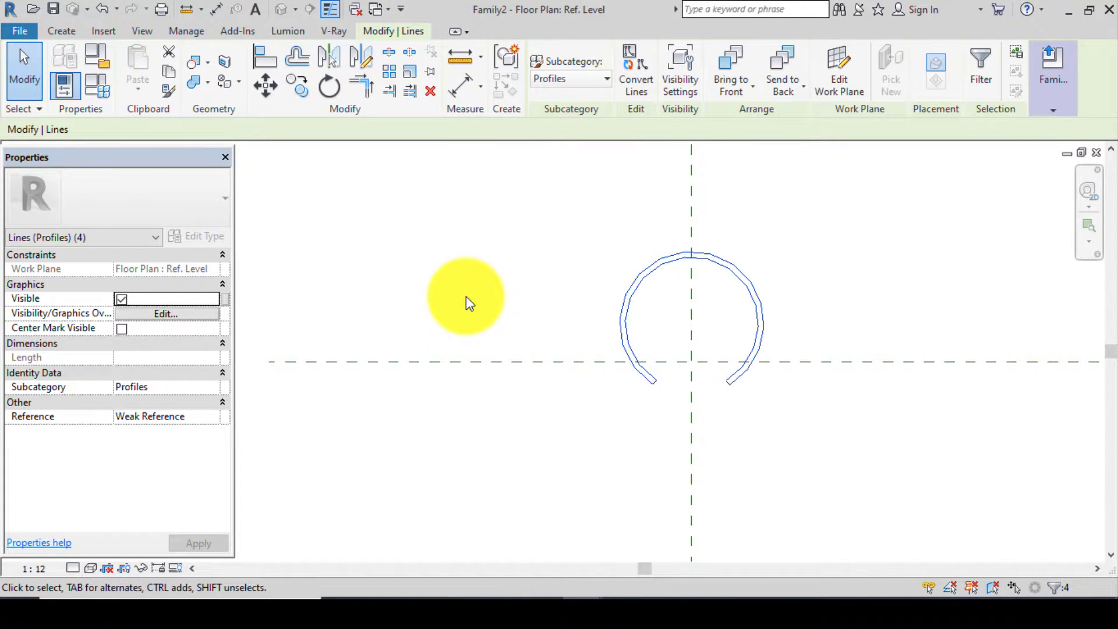
Save the profile family as PROFILE 1 in the ROOF RIDGE folder on the Desktop
key(ctrl+s)
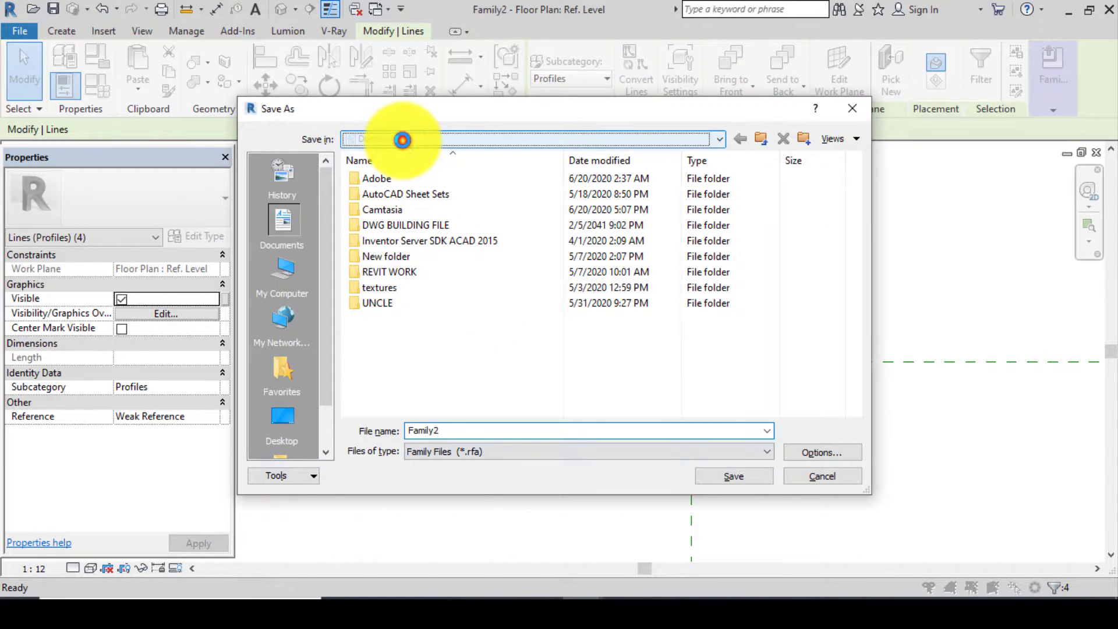
click(404, 138)
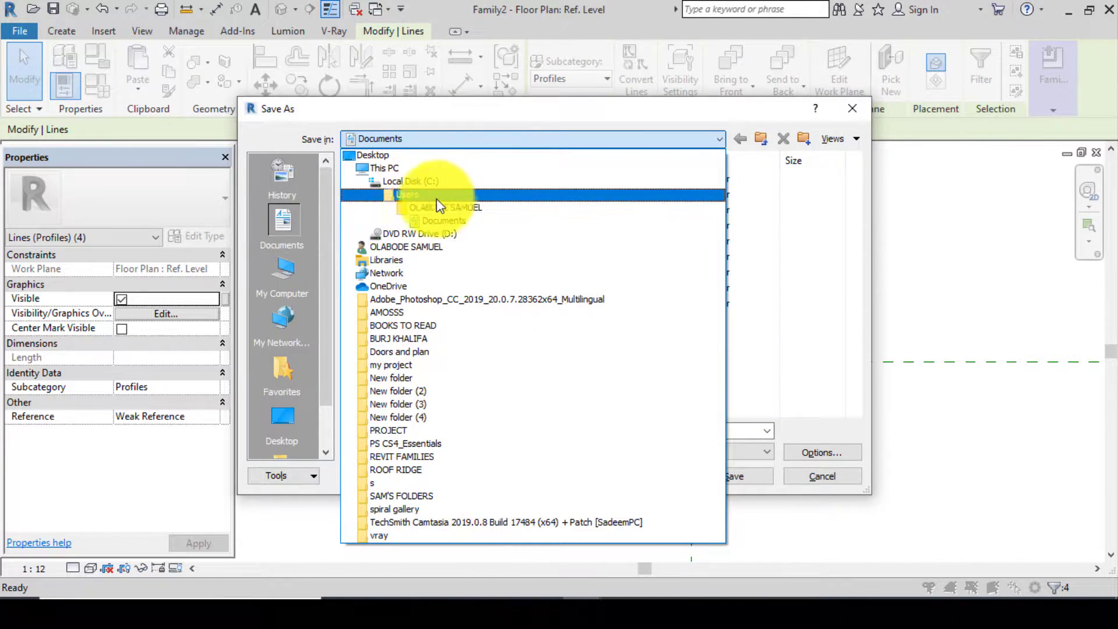
click(396, 156)
scroll(508, 283, down, 1)
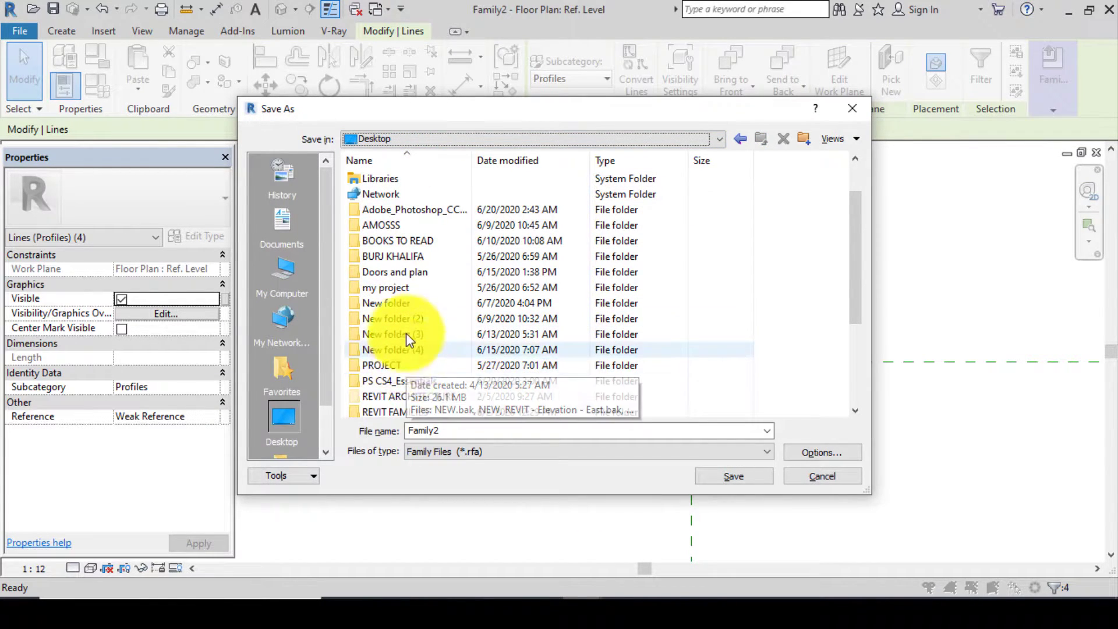
scroll(391, 311, down, 2)
scroll(391, 311, down, 1)
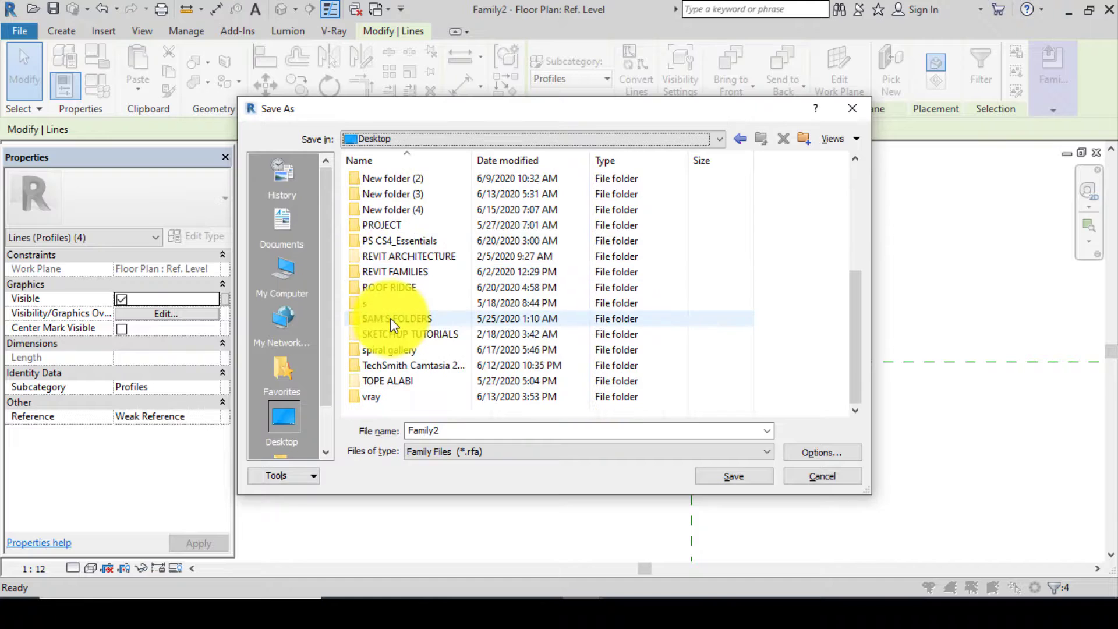
double_click(407, 286)
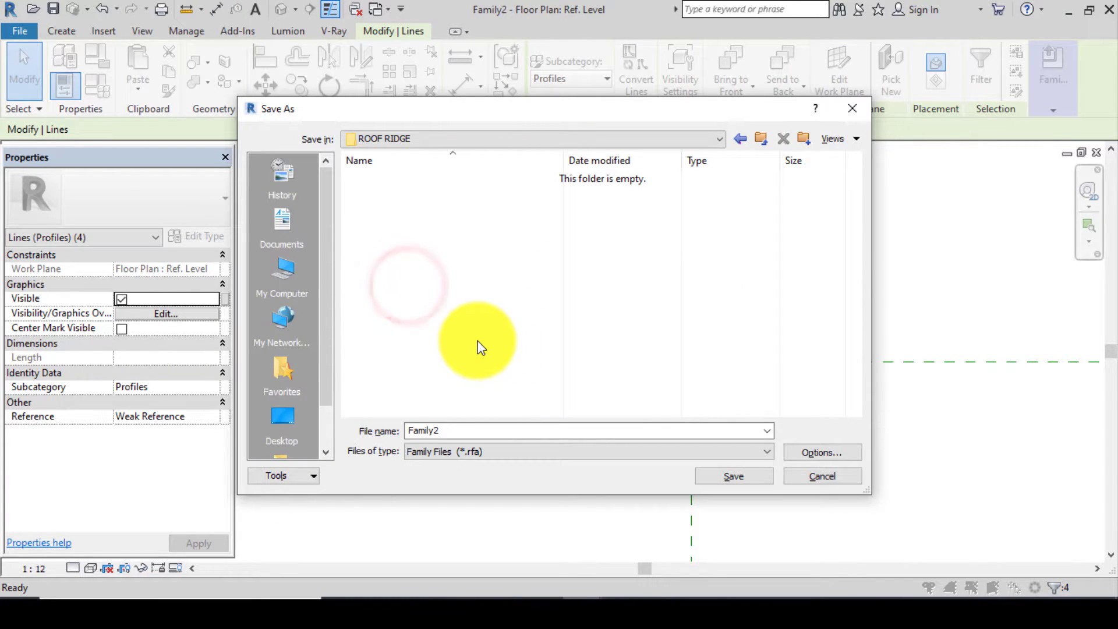
key(BackSpace)
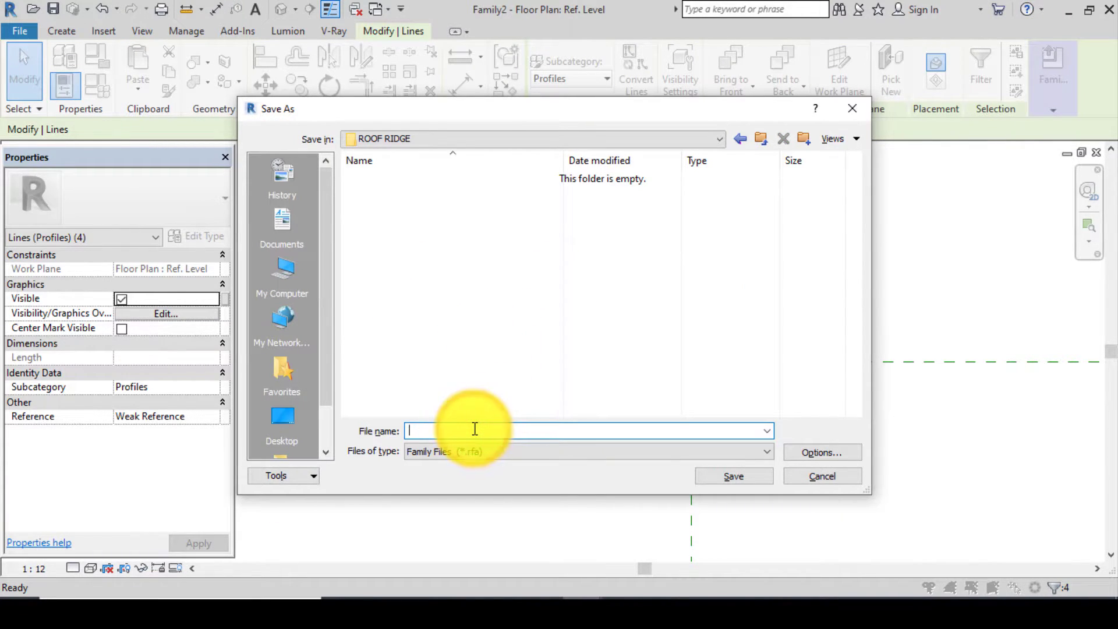
text(PRO)
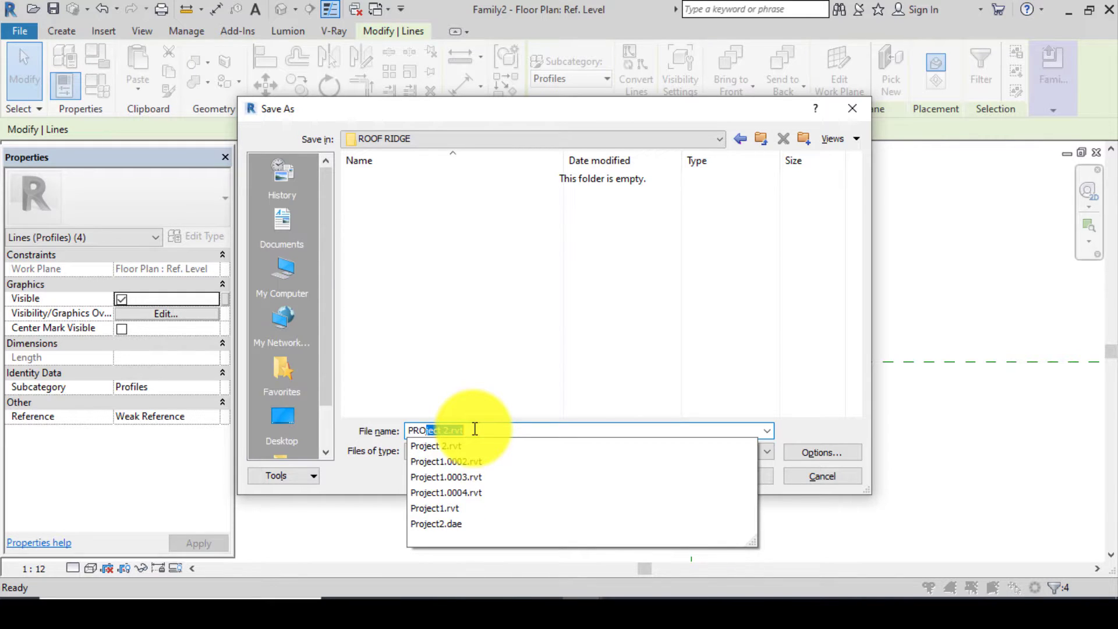
text(FI)
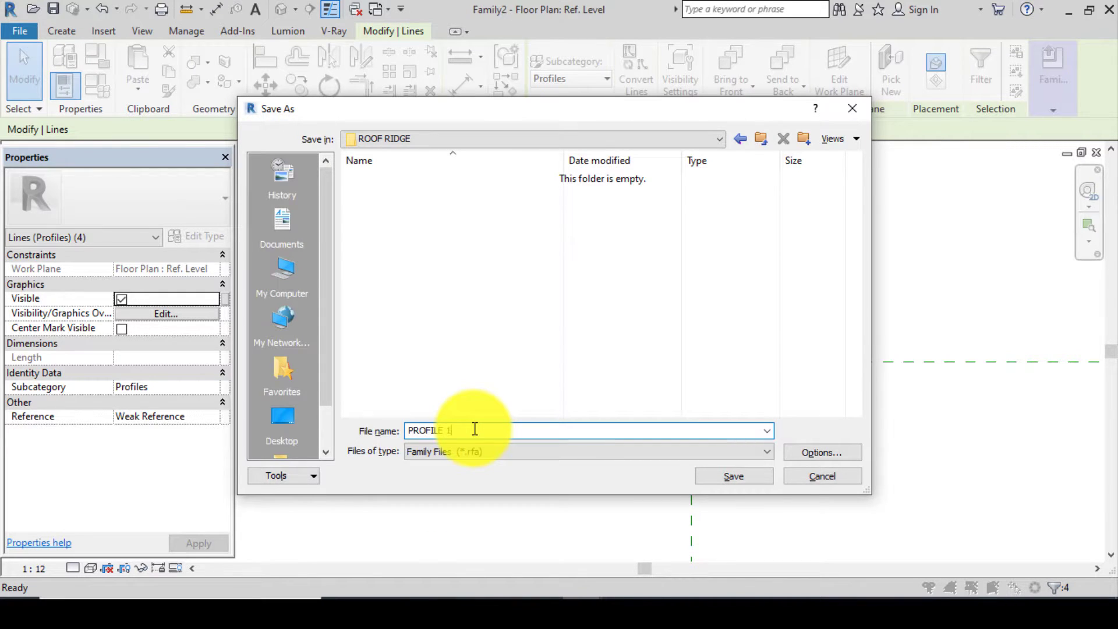
text(LE 1)
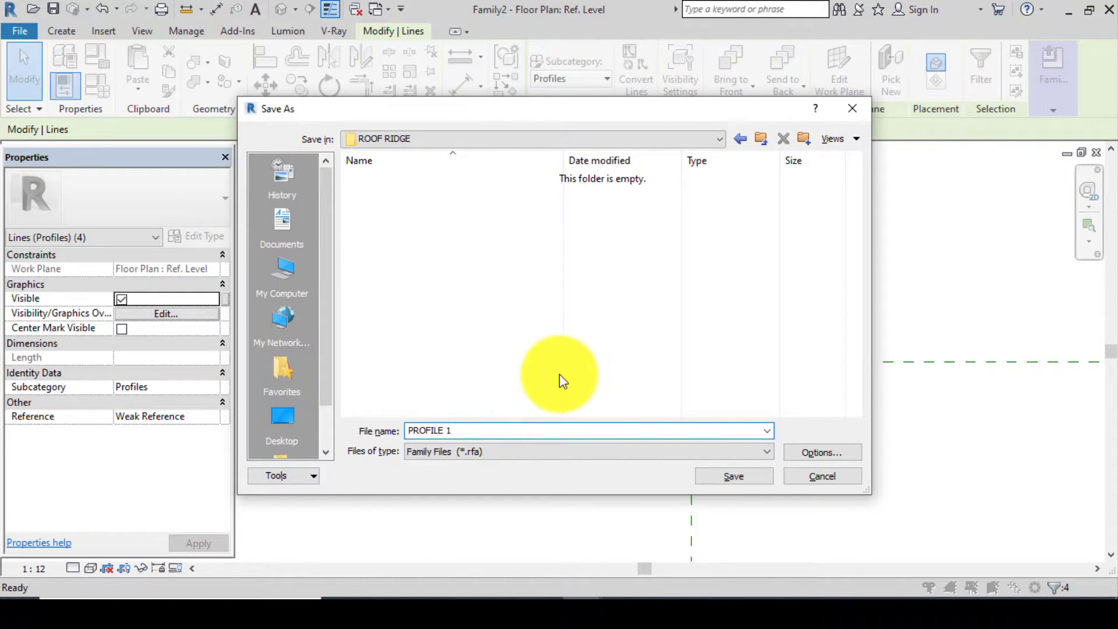
click(728, 474)
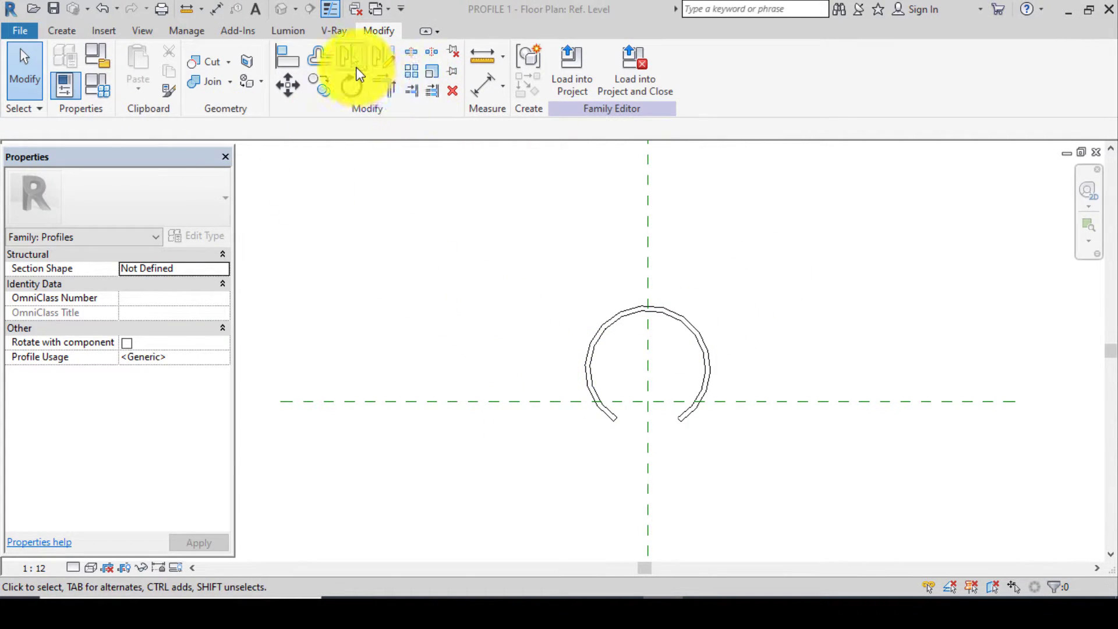
Offset the inner left arc graphically inward by about 15.3 mm from its lower endpoint, without keeping a copy
click(320, 58)
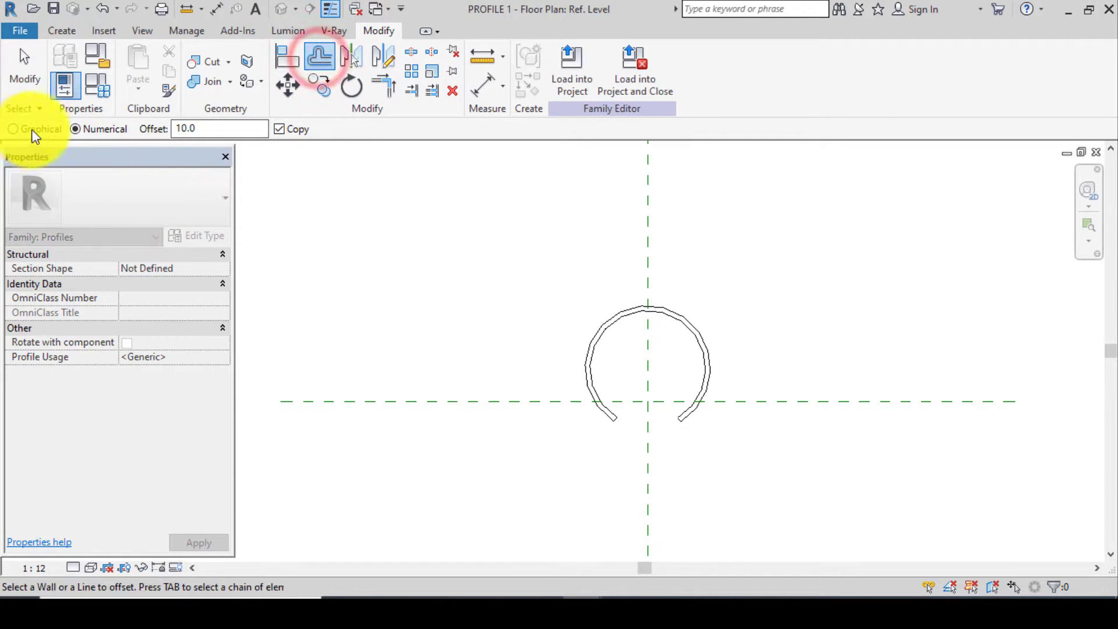
click(16, 129)
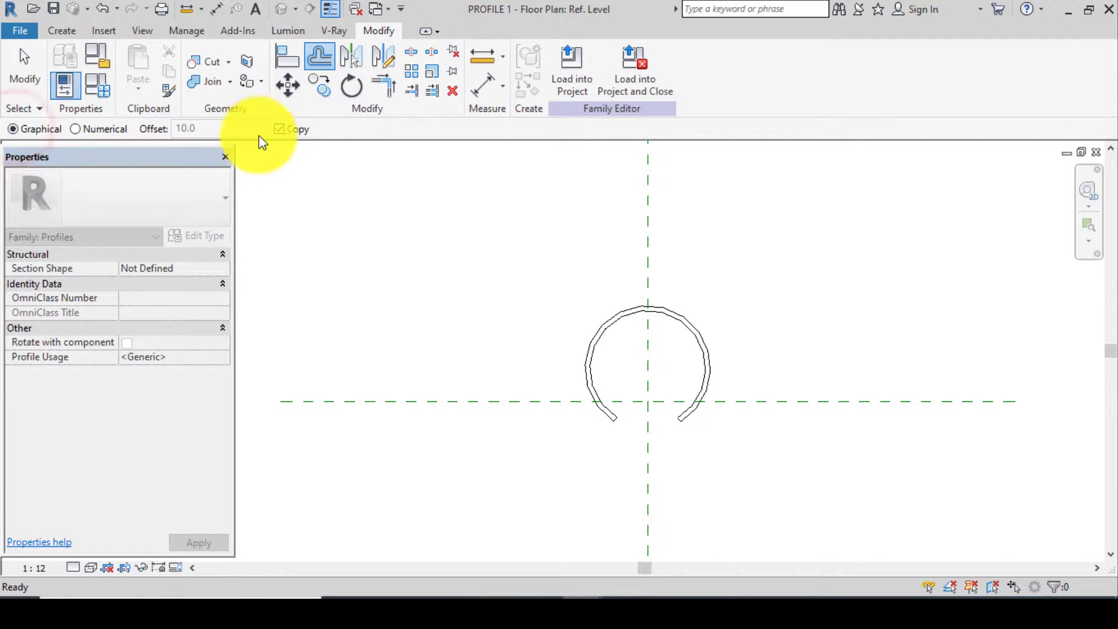
click(280, 130)
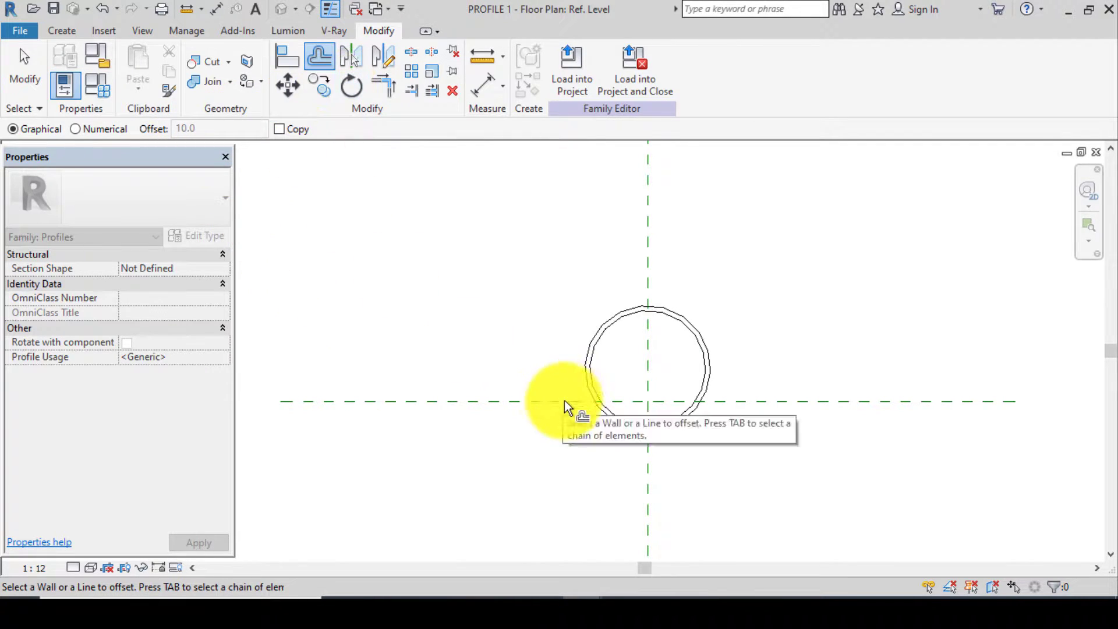
scroll(634, 411, up, 2)
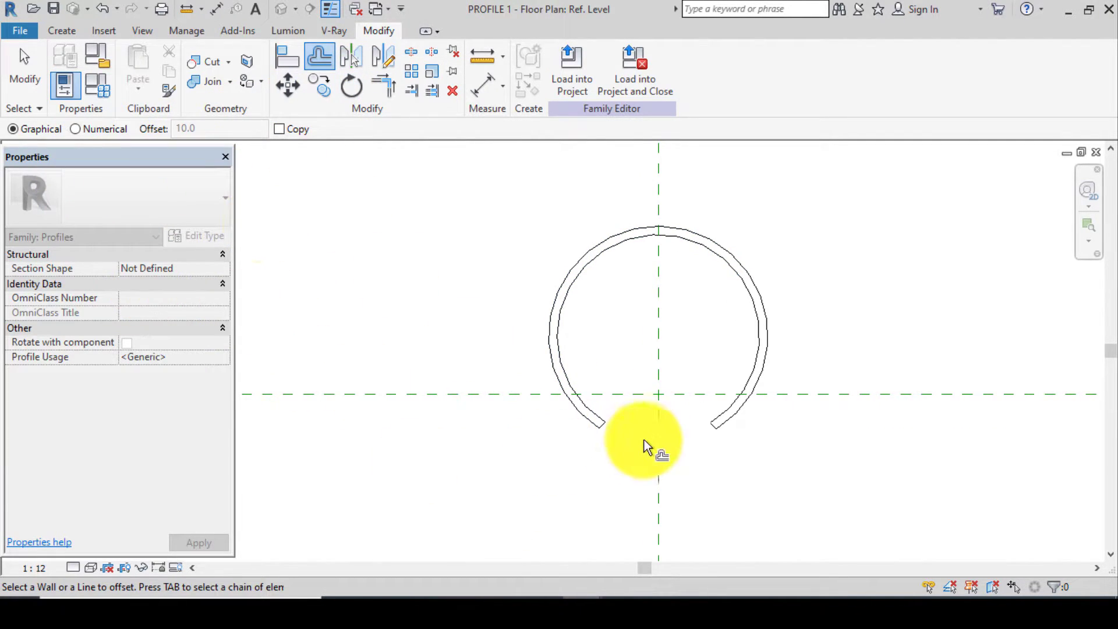
scroll(644, 439, up, 2)
click(532, 343)
scroll(588, 416, up, 3)
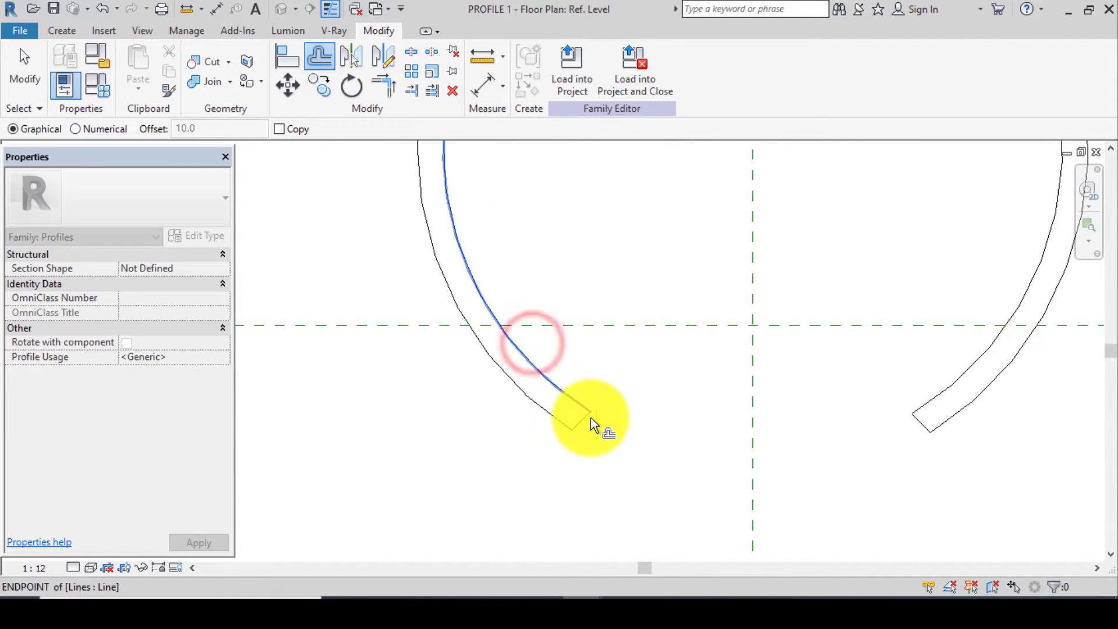
click(592, 414)
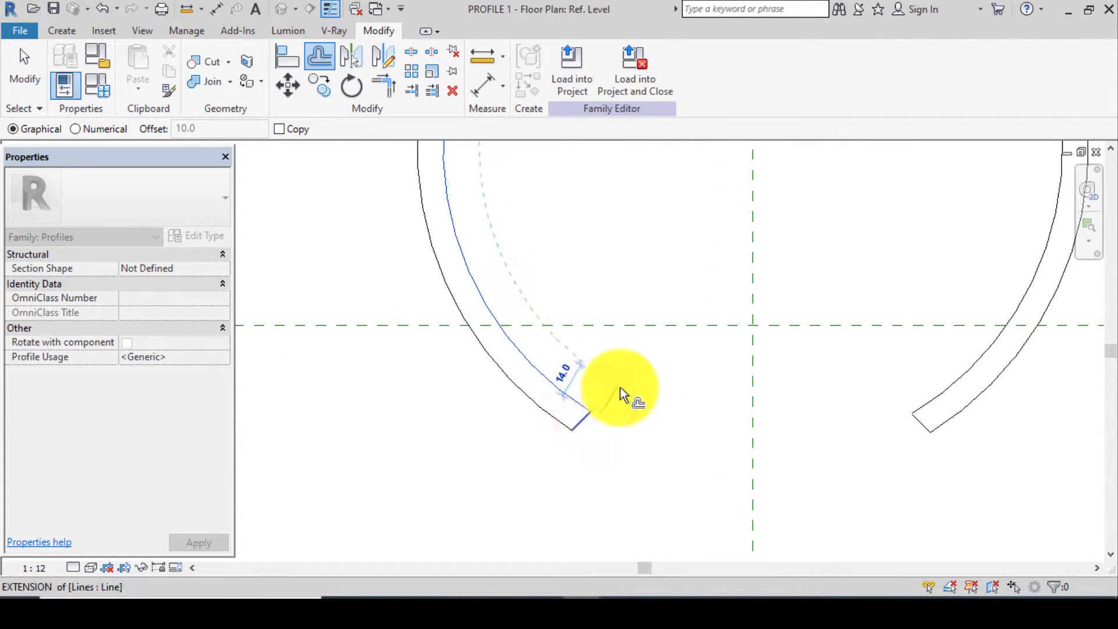
click(620, 387)
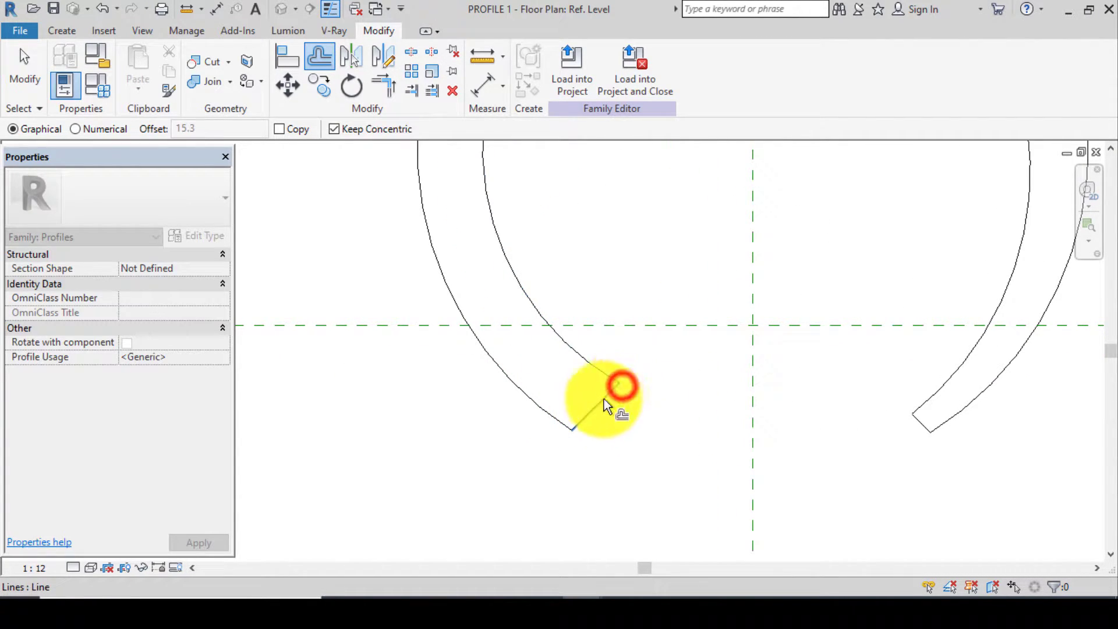
Offset the outer left arc graphically inward by about 12.7 mm from its lower endpoint, without keeping a copy
click(447, 300)
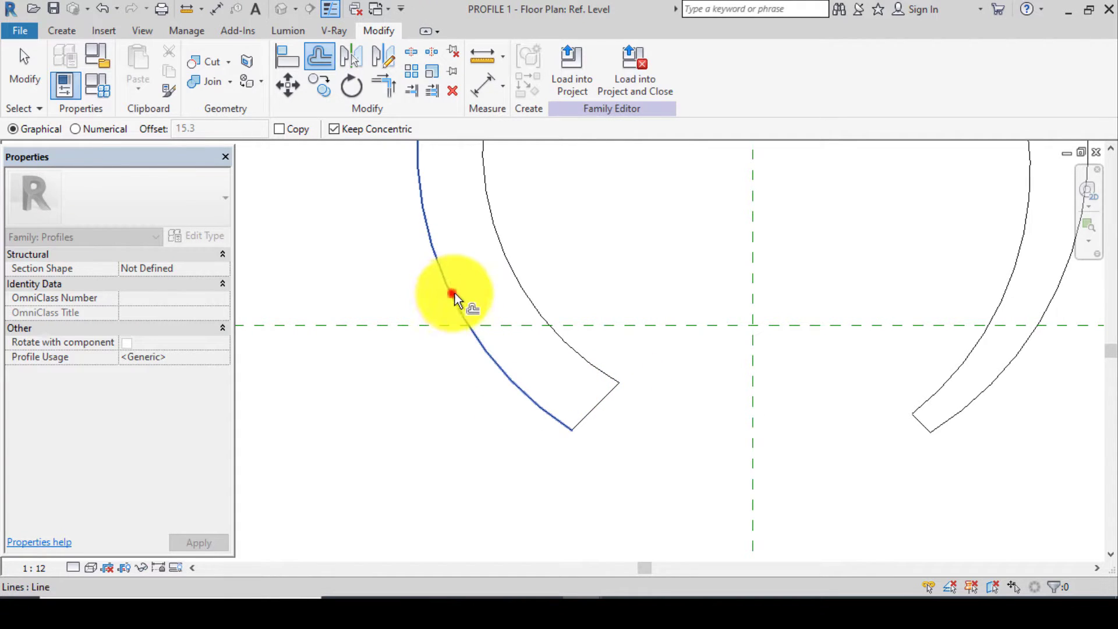
click(570, 428)
click(596, 407)
scroll(580, 474, down, 3)
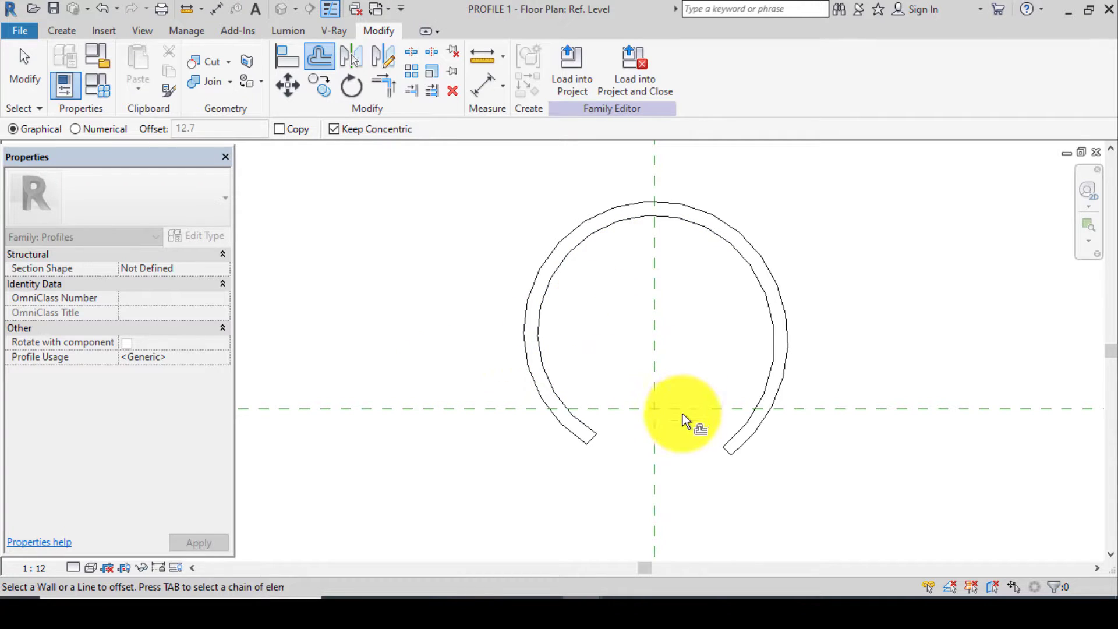
Save the modified profile family under the new name PROFILE 2 in the ROOF RIDGE folder
click(26, 33)
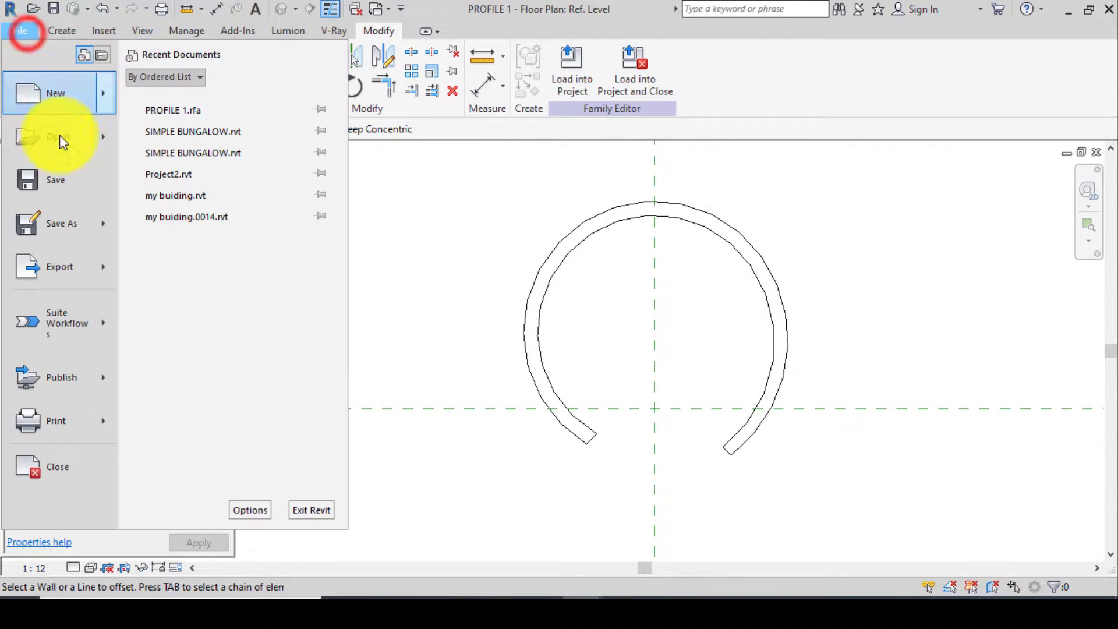
click(104, 223)
click(226, 167)
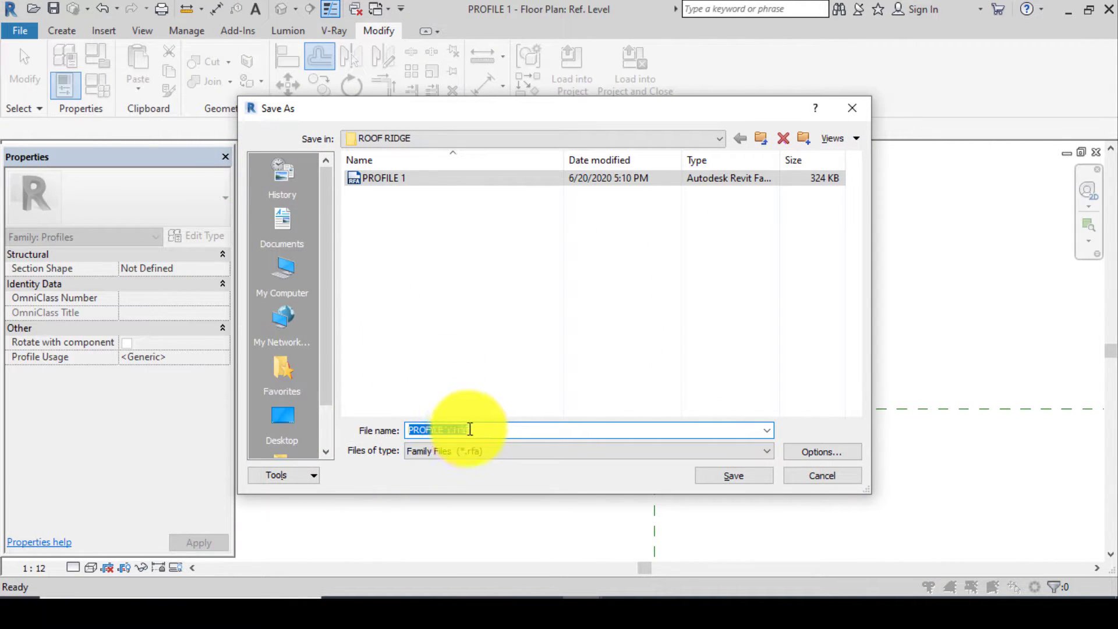
key(BackSpace)
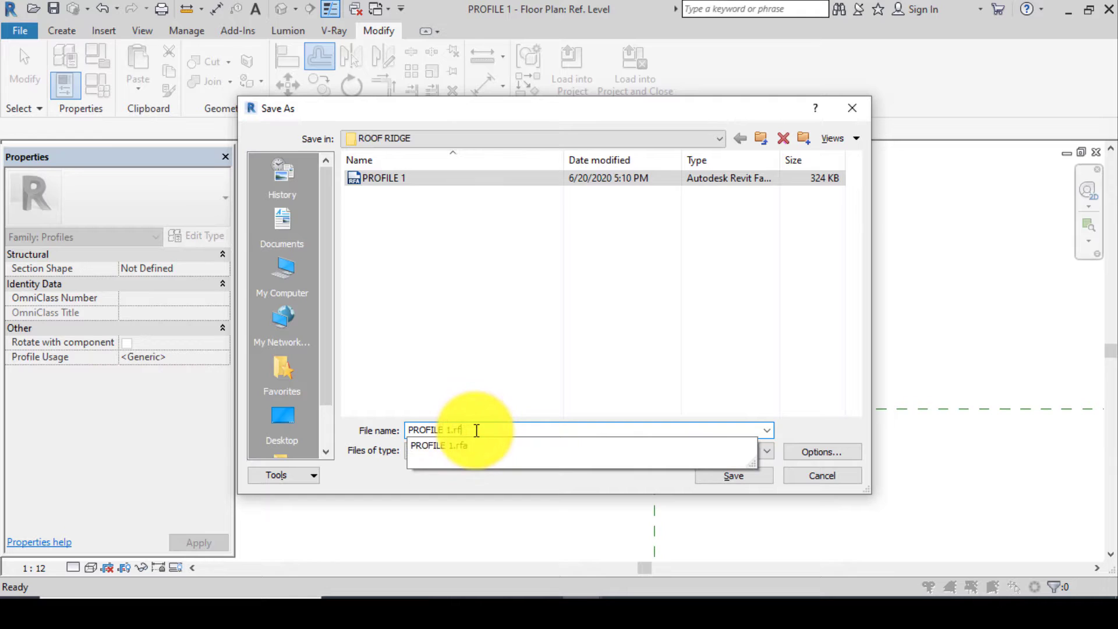
text(2)
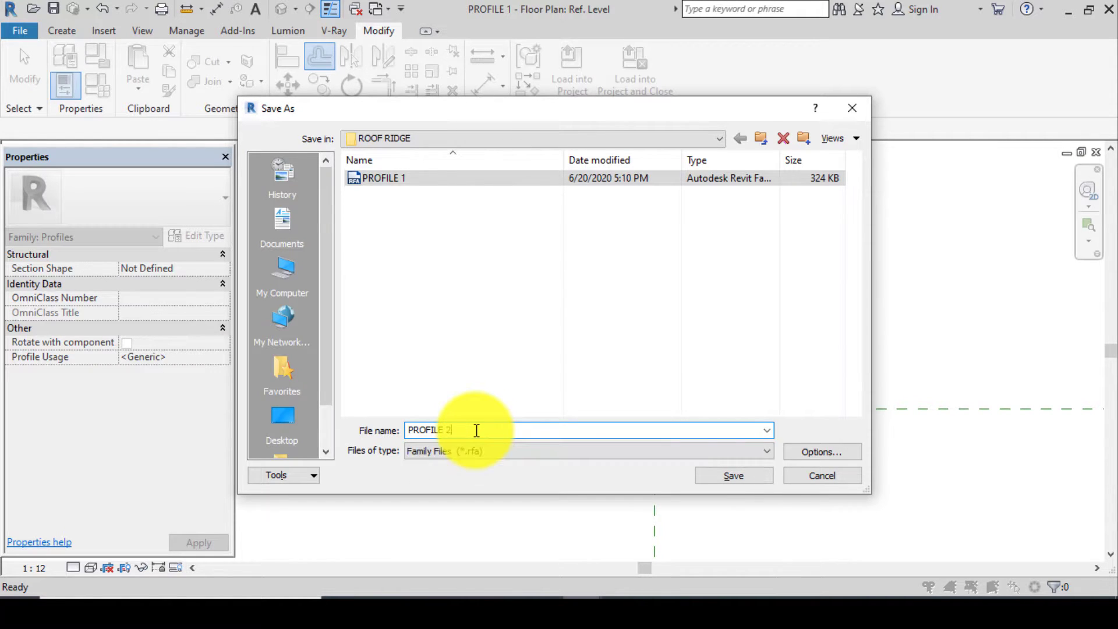
click(748, 474)
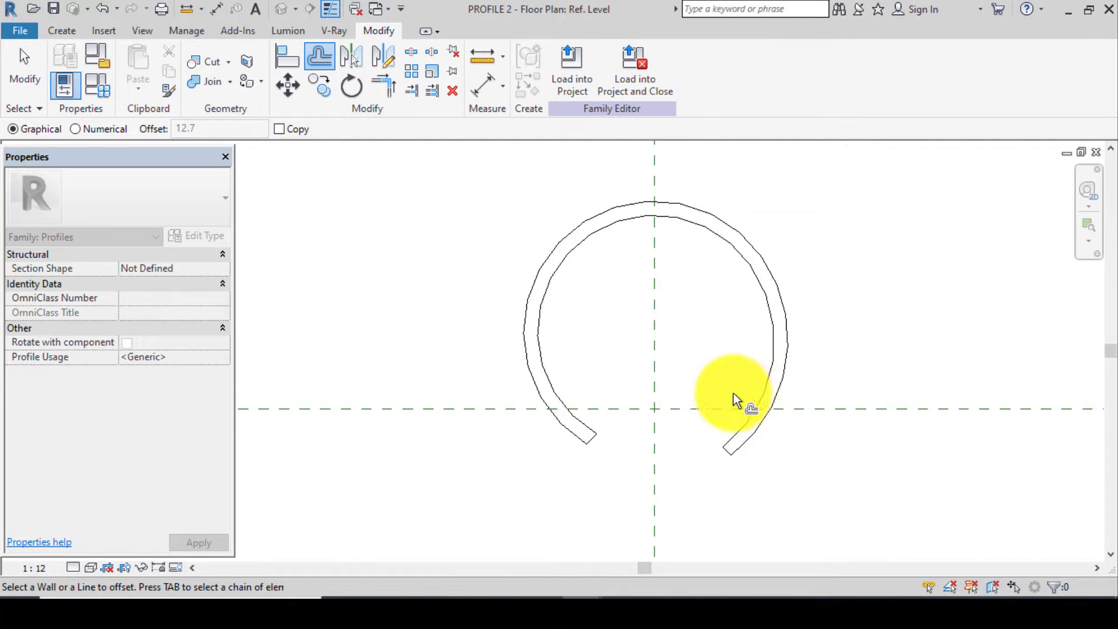
Load the PROFILE 2 family into Family1 only
click(572, 85)
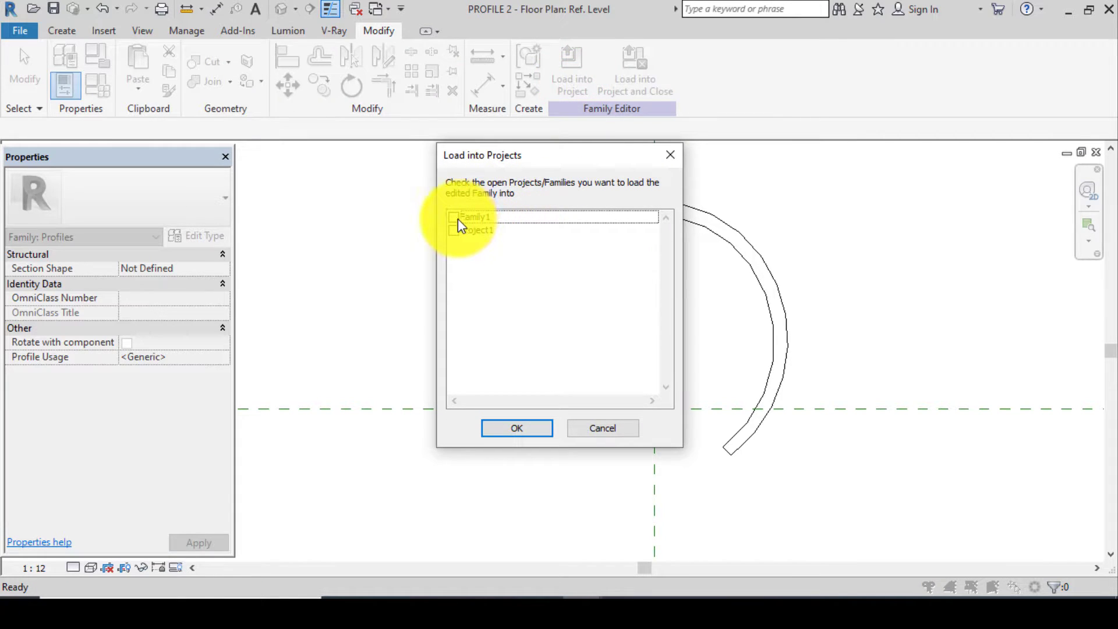
click(455, 217)
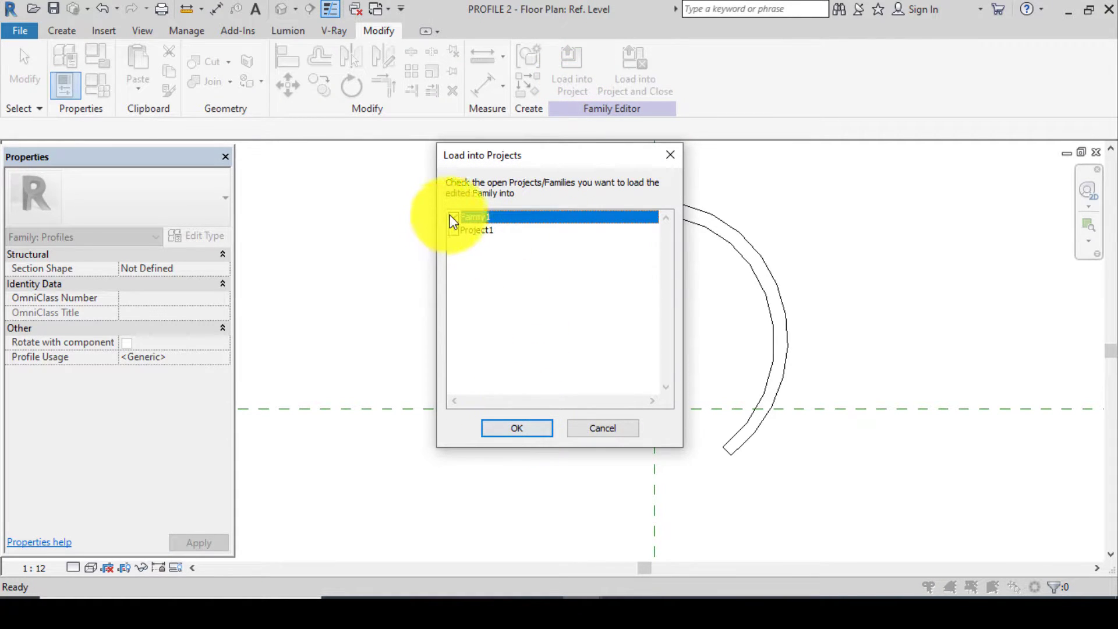
click(524, 427)
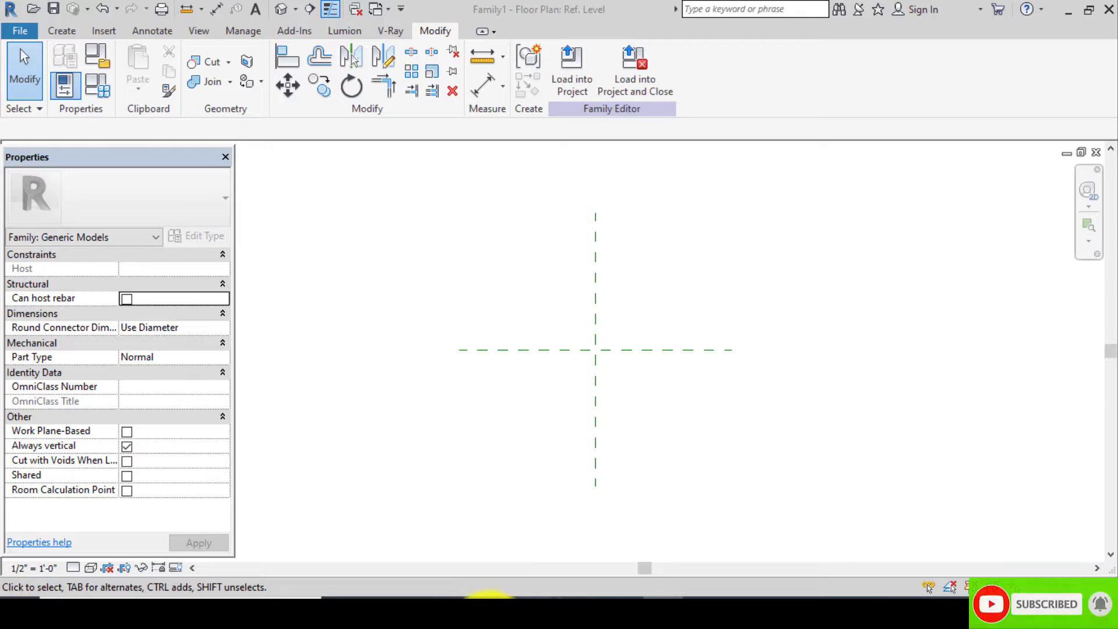
Open the PROFILE 1 family from the ROOF RIDGE folder in File Explorer and load it into Family1
click(412, 598)
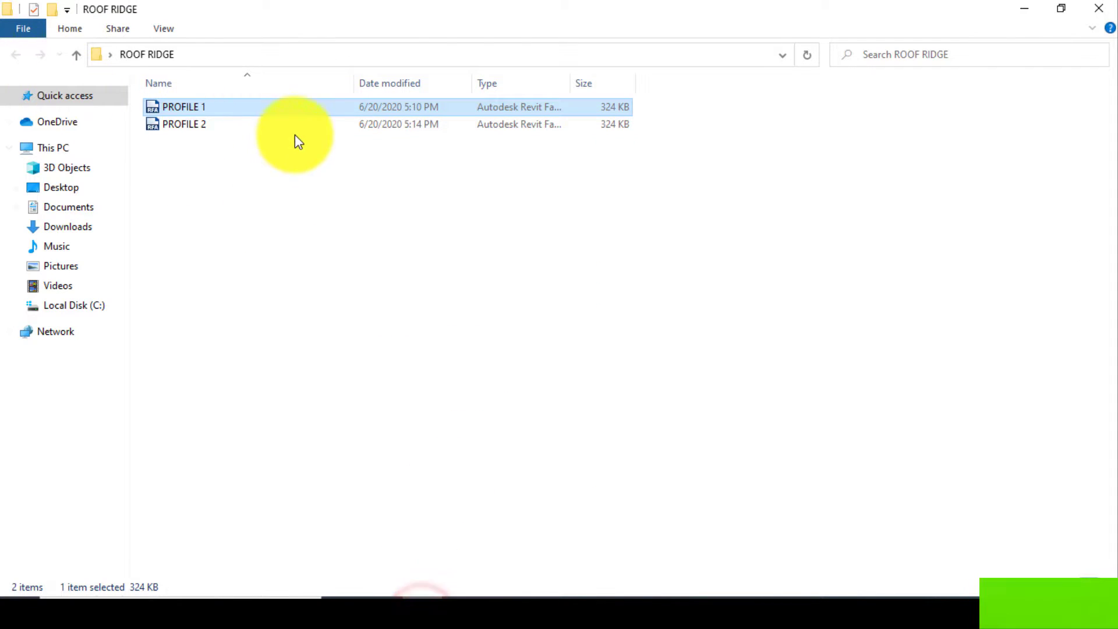
double_click(291, 110)
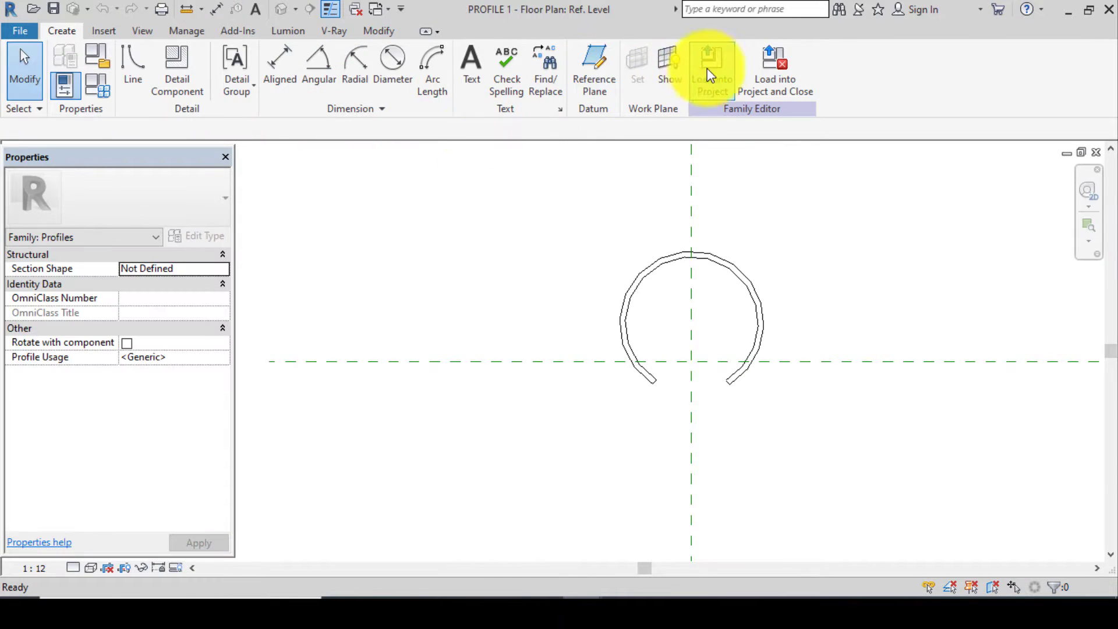
click(711, 69)
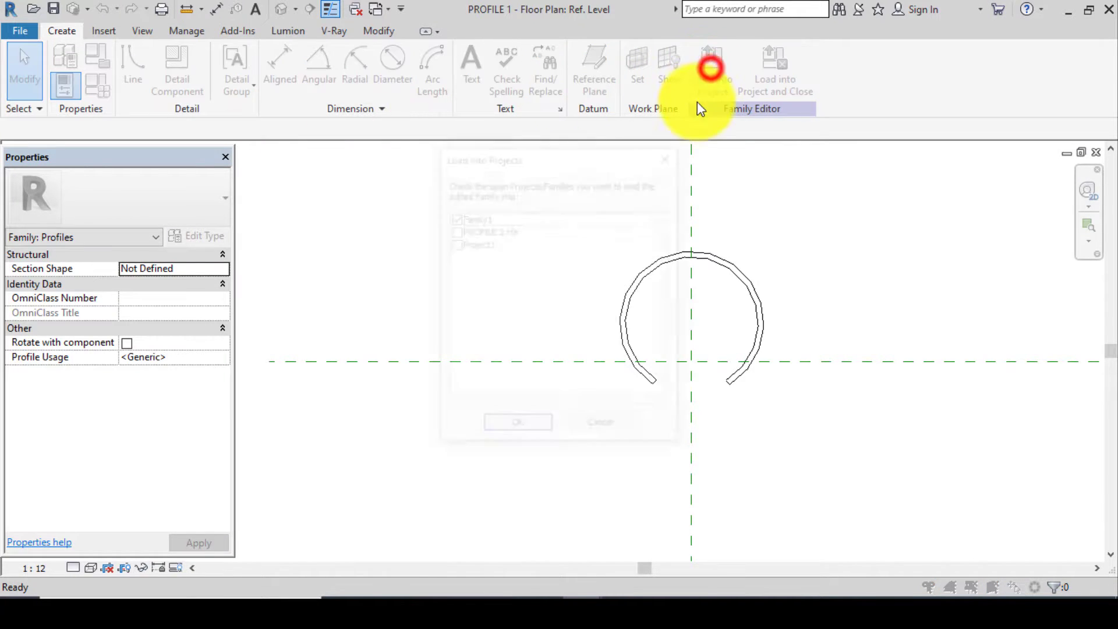
click(515, 430)
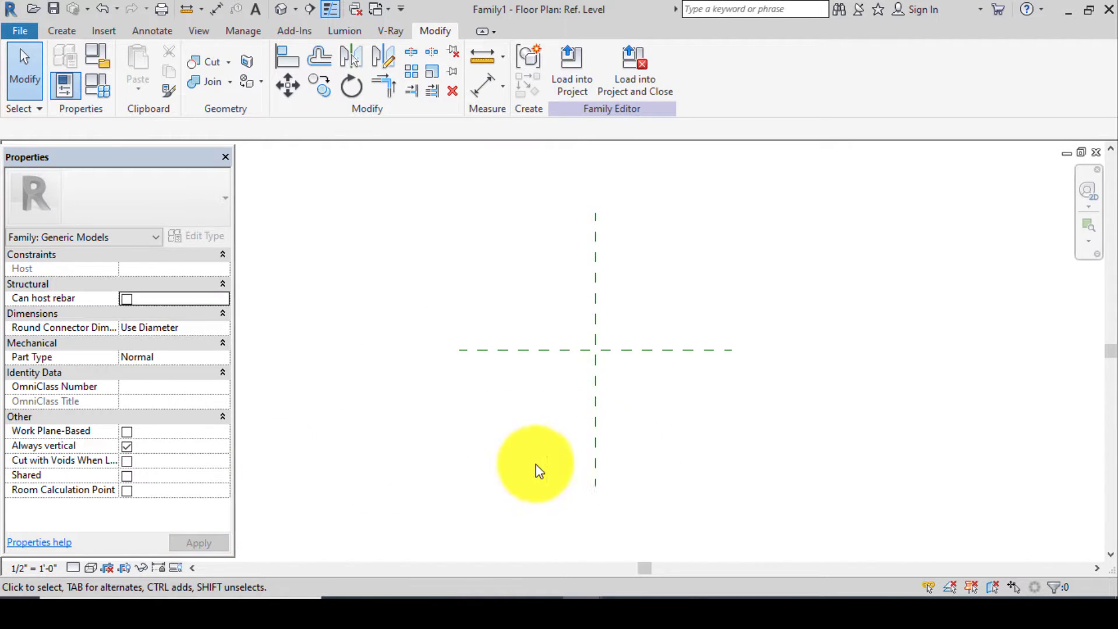
Draw a vertical reference plane about 2 ft 8 in to the right of the central vertical reference plane
click(46, 33)
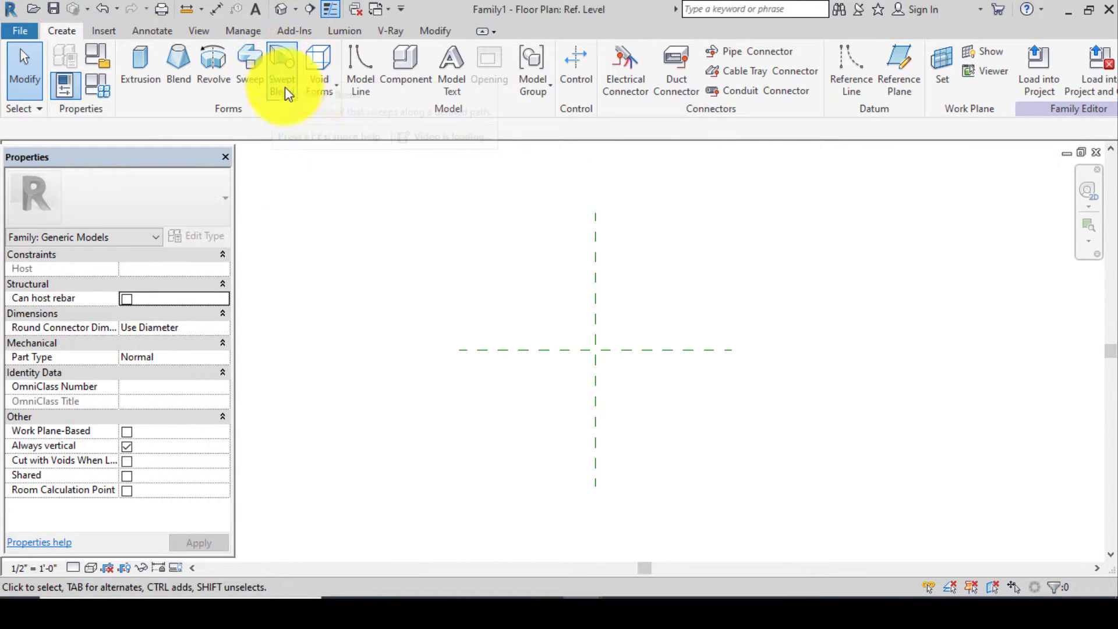
click(887, 67)
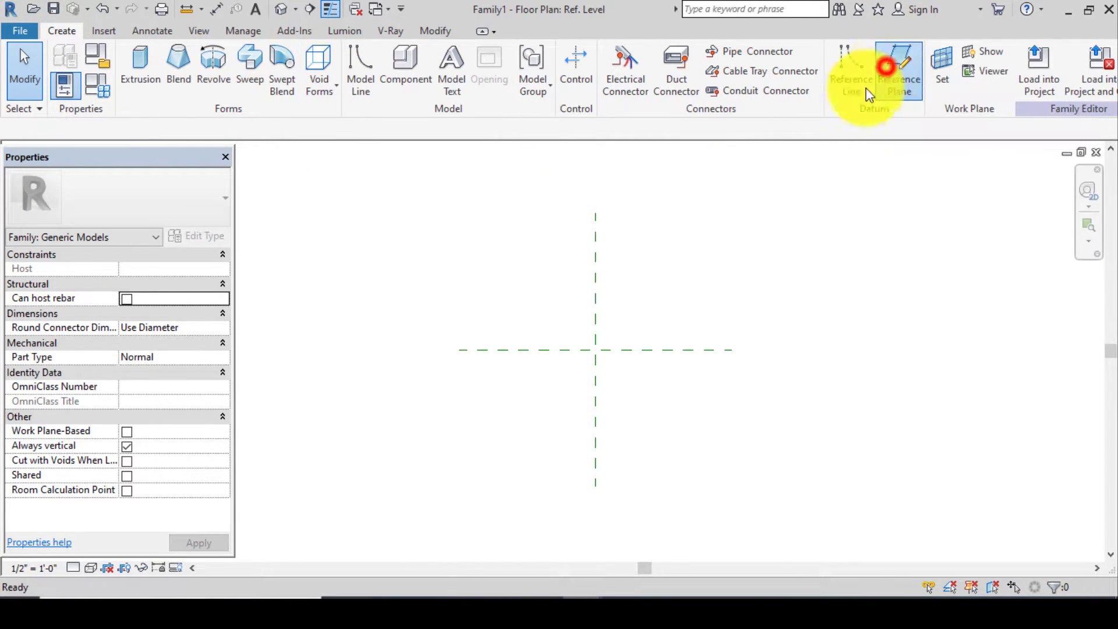
click(669, 262)
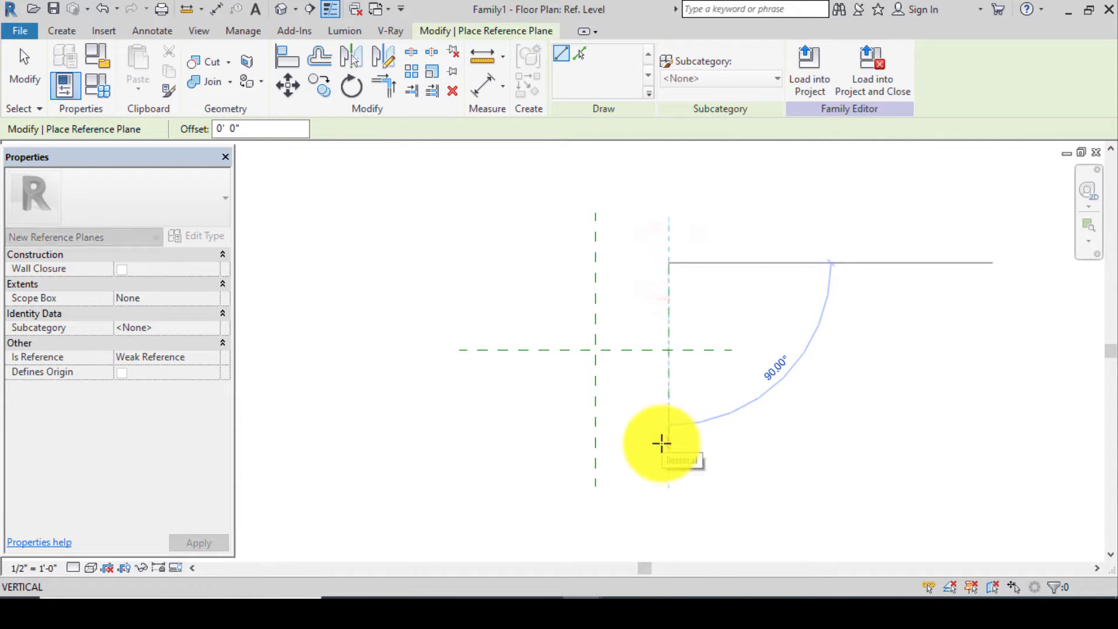
click(664, 462)
scroll(637, 378, up, 2)
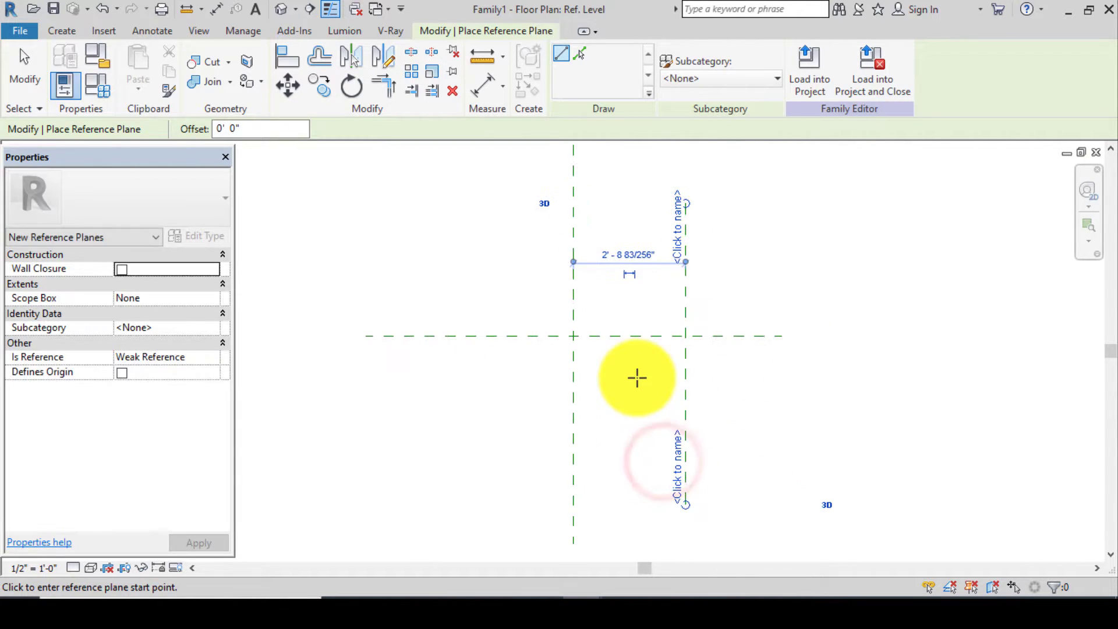
scroll(606, 262, up, 2)
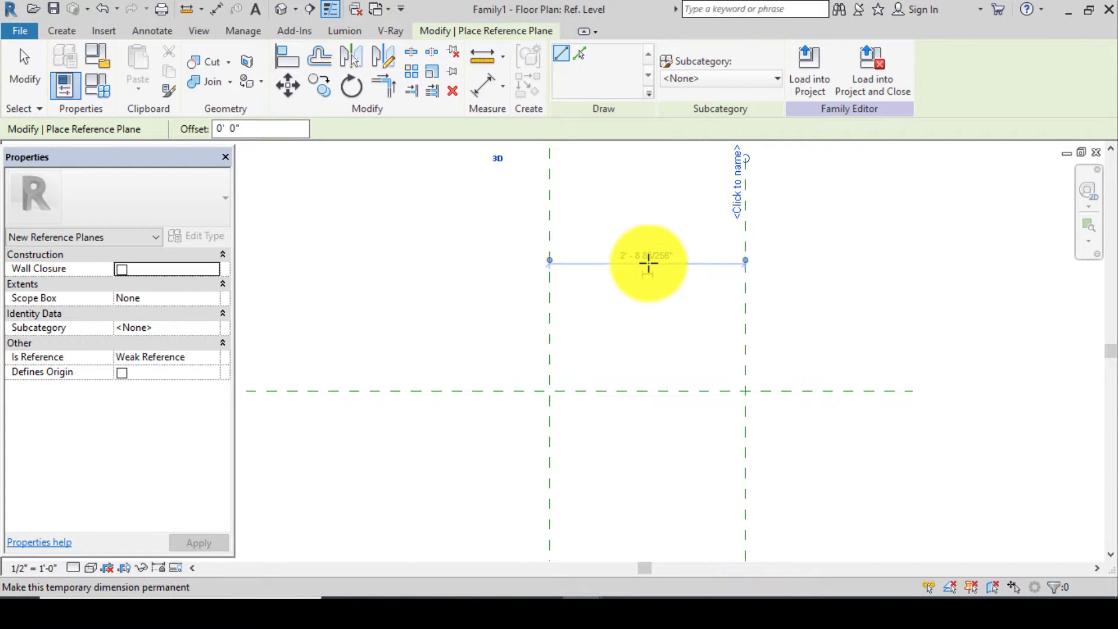
scroll(647, 264, down, 3)
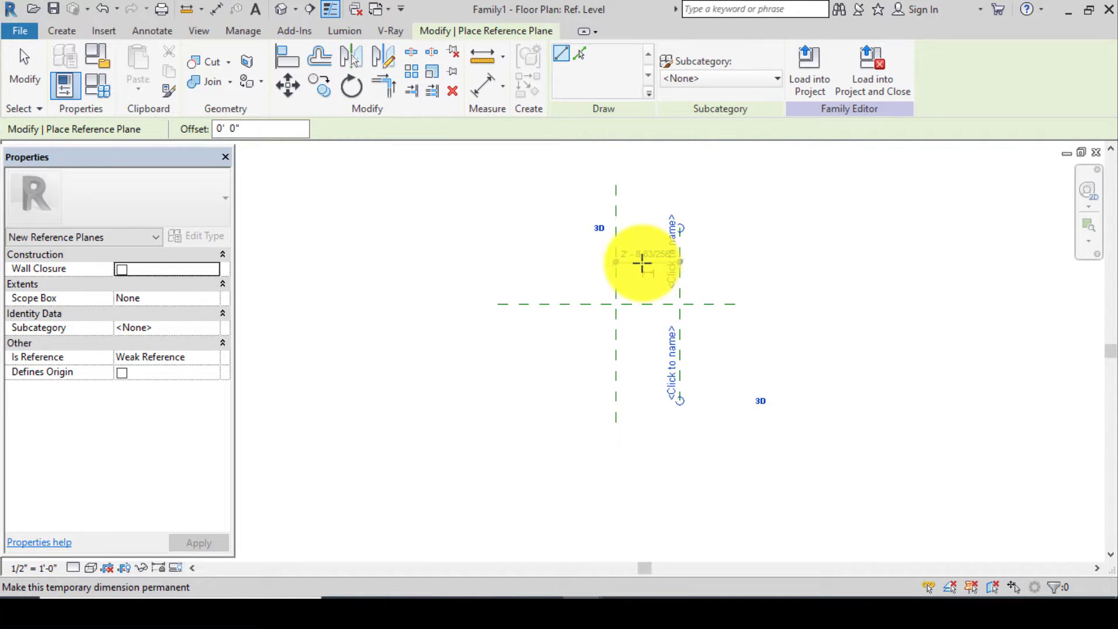
Set the length units of Family1 to millimetres and end reference plane placement
key(n)
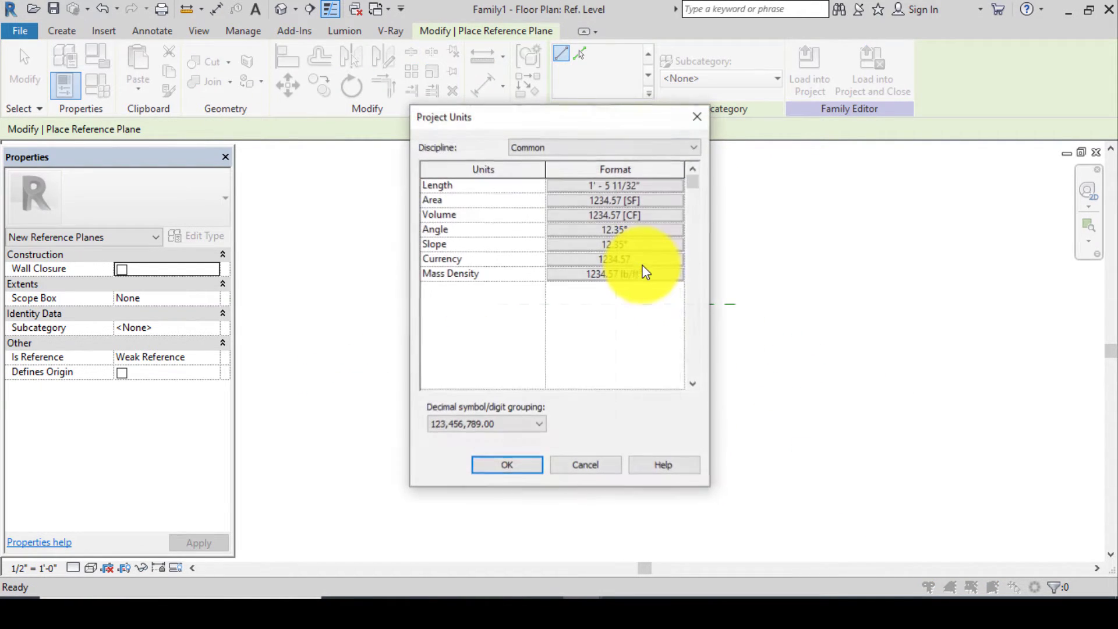
click(635, 188)
click(606, 215)
click(559, 299)
click(582, 421)
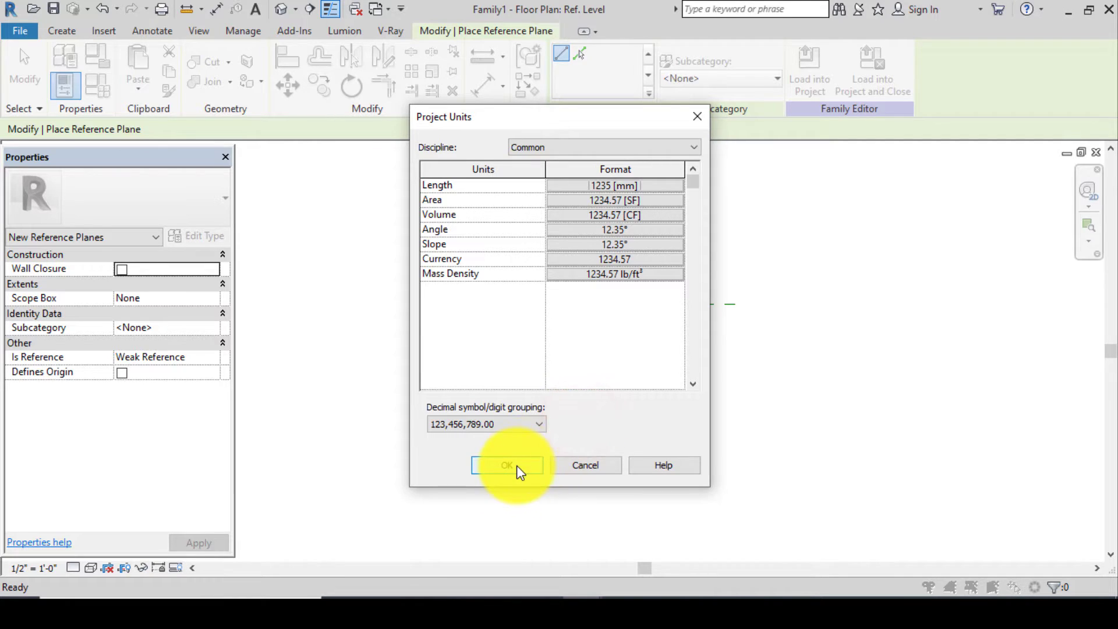
click(498, 465)
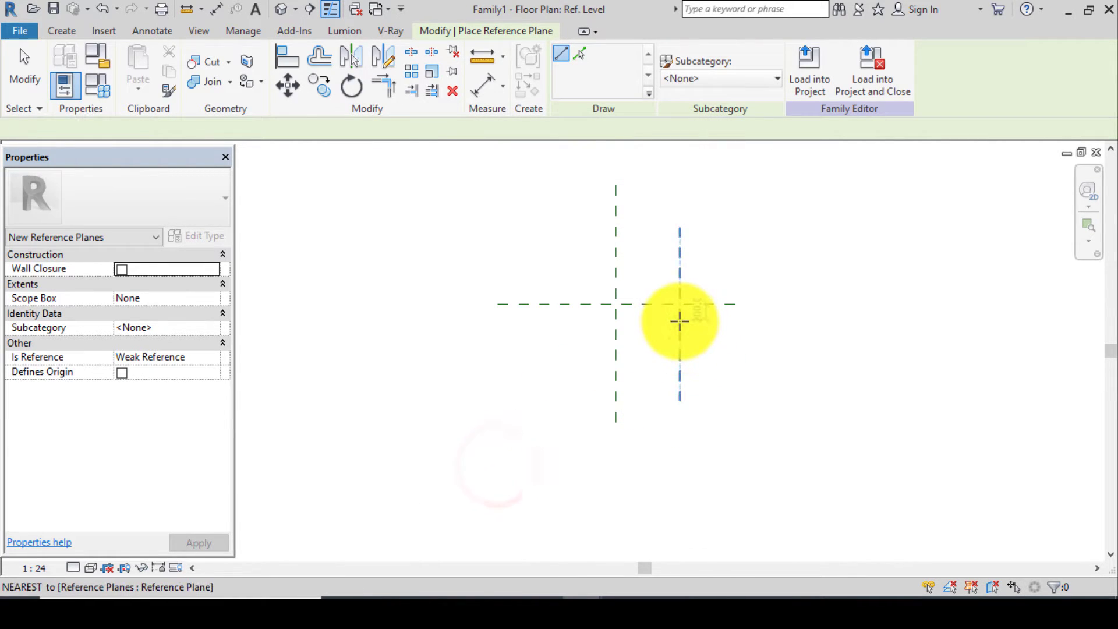
key(Escape)
key(Escape)
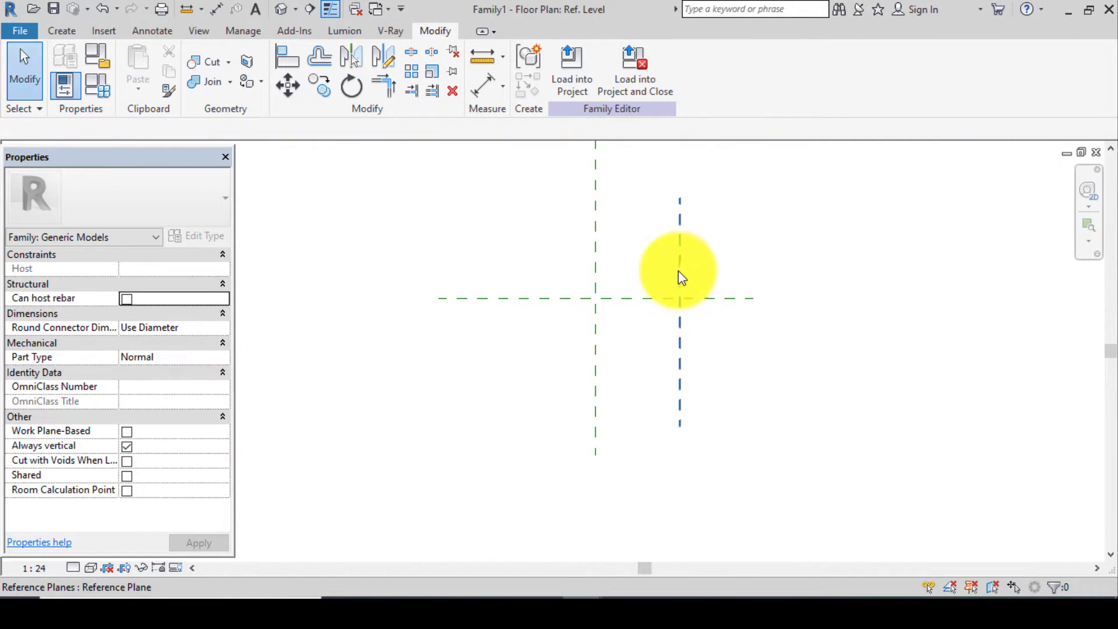
Set the new reference plane's distance from the central vertical plane to 400 mm
click(679, 270)
scroll(676, 269, up, 2)
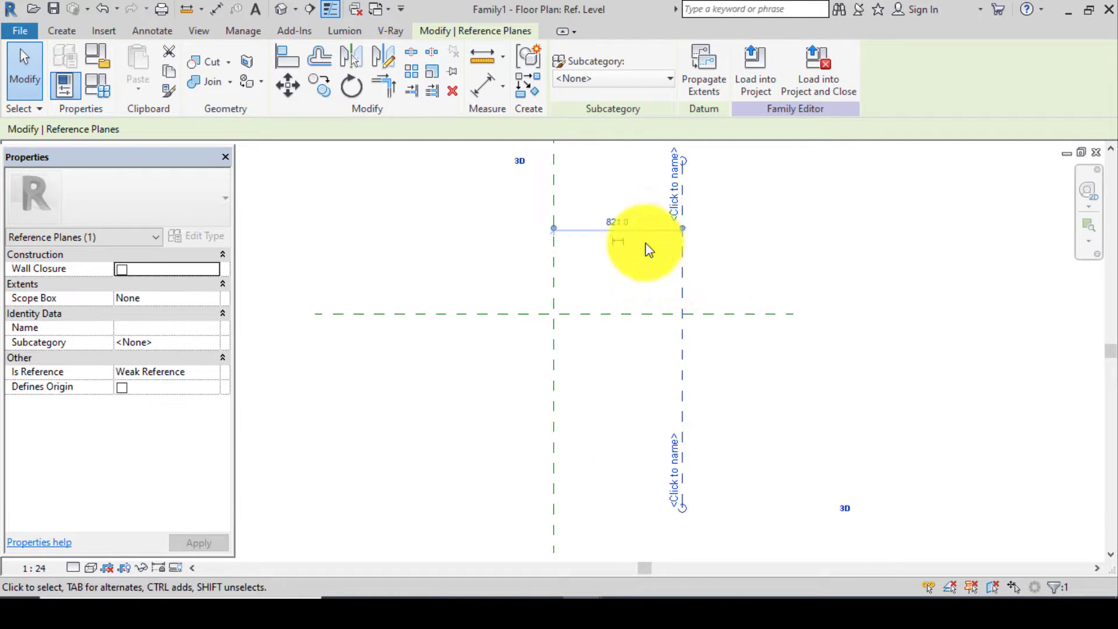
click(619, 224)
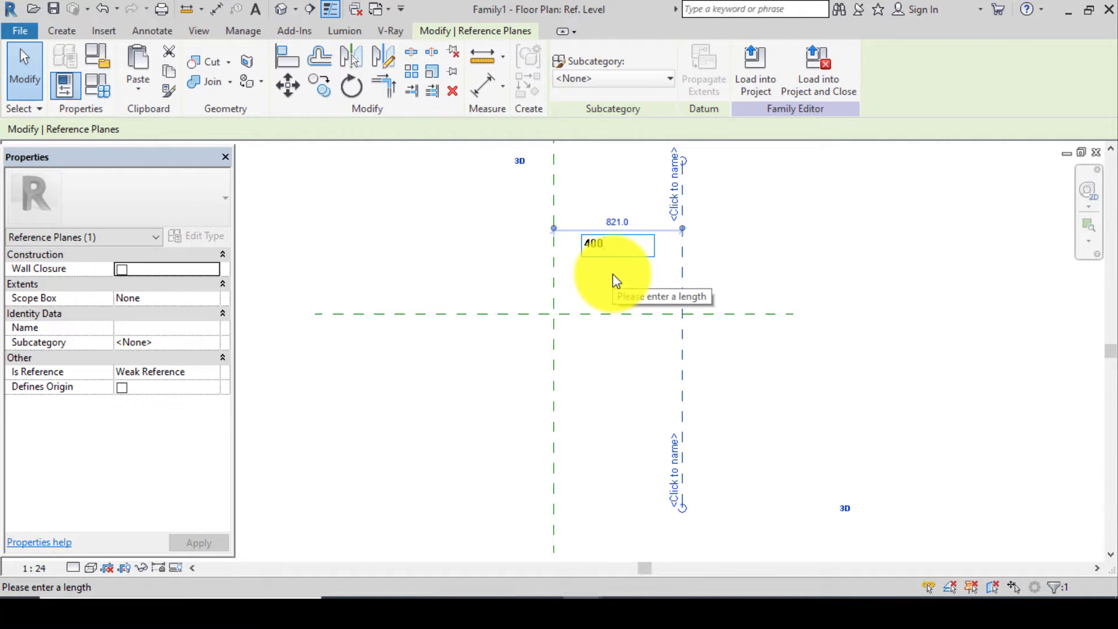
key(Return)
scroll(550, 304, up, 1)
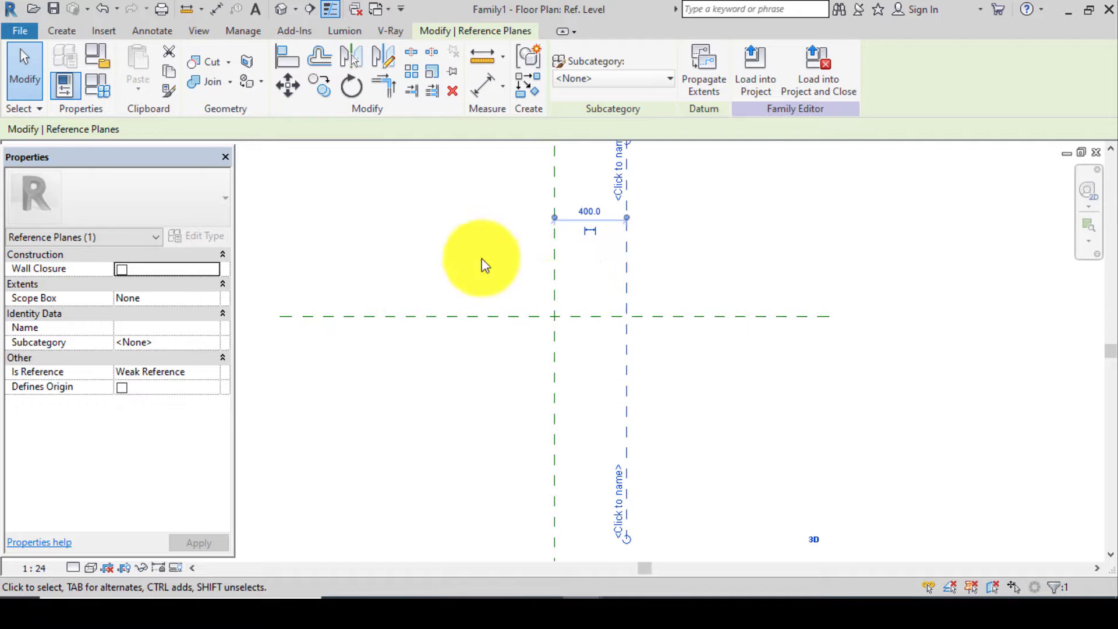
Start a Swept Blend and sketch its straight 400 mm path along the horizontal plane between the two vertical reference planes, finishing the path
click(71, 32)
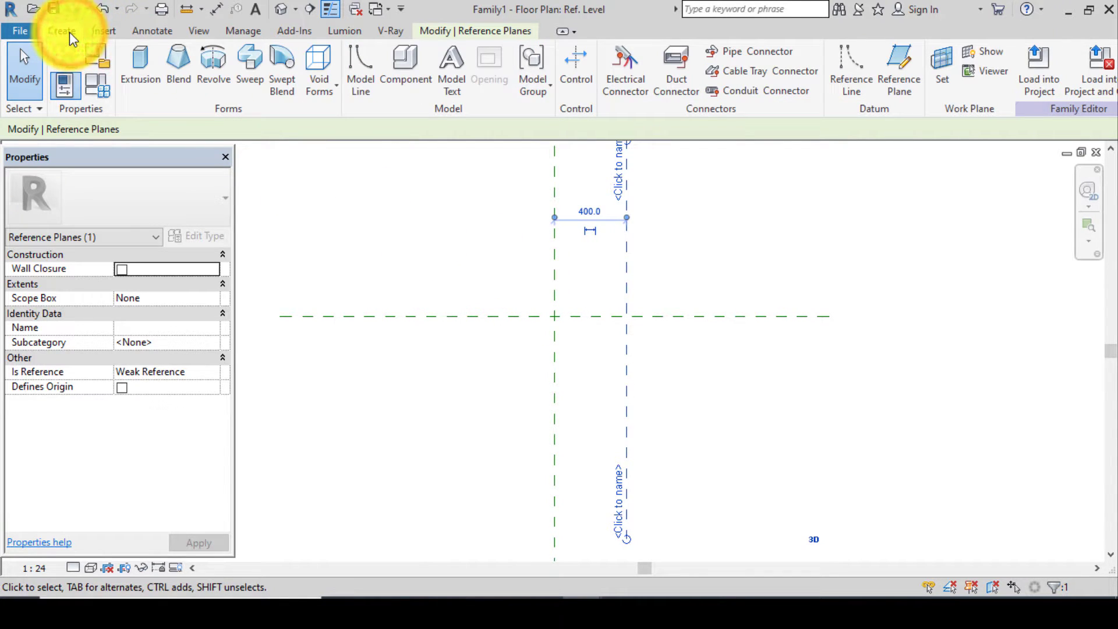
click(274, 73)
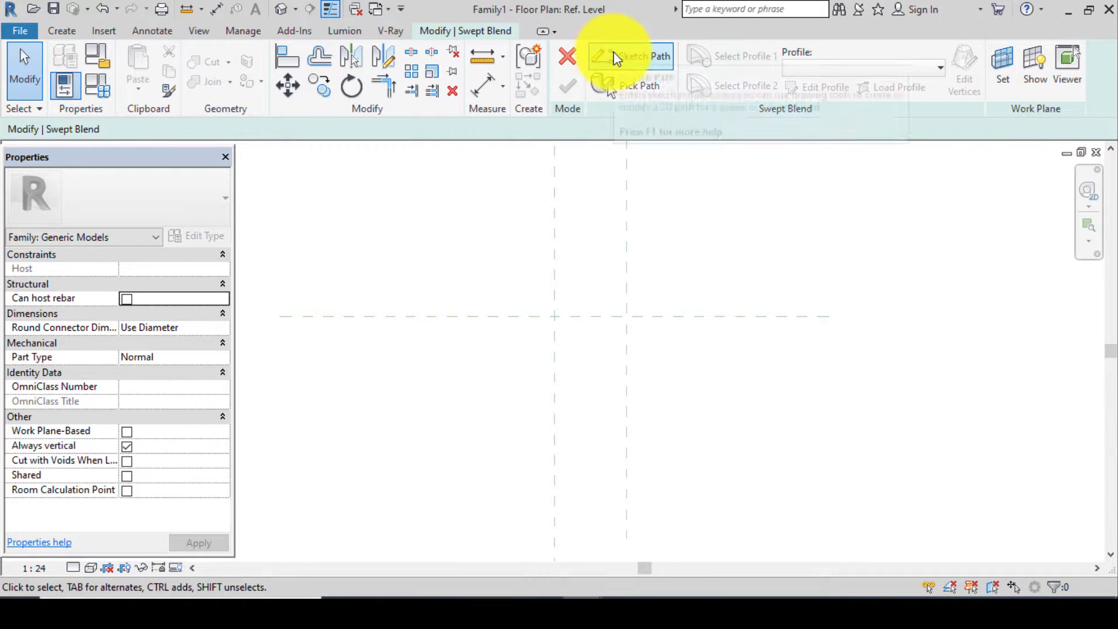
click(613, 52)
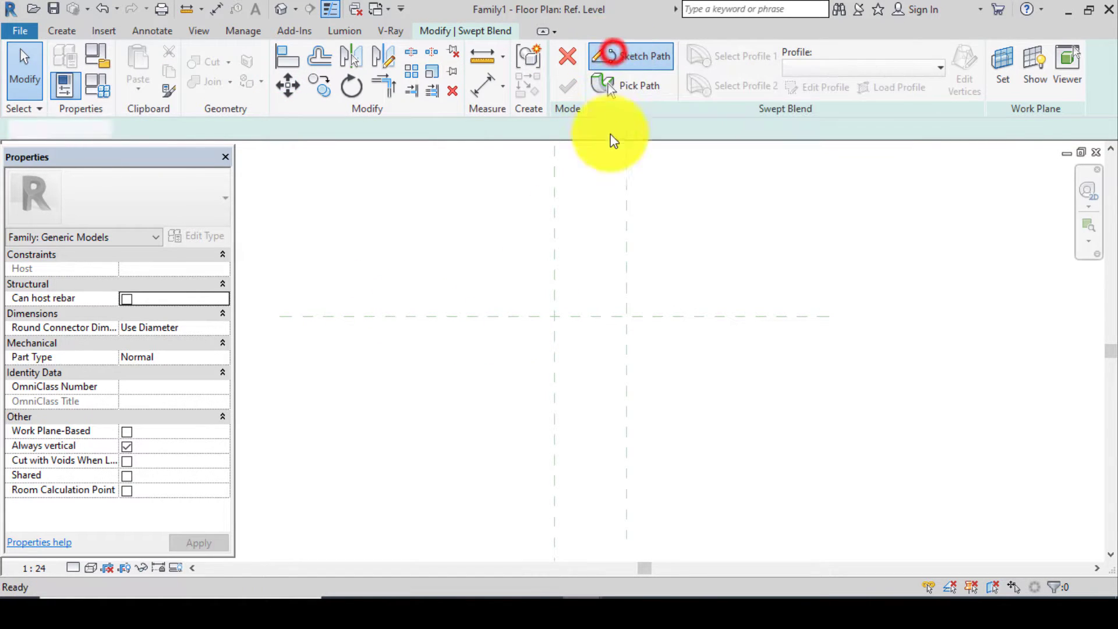
click(556, 315)
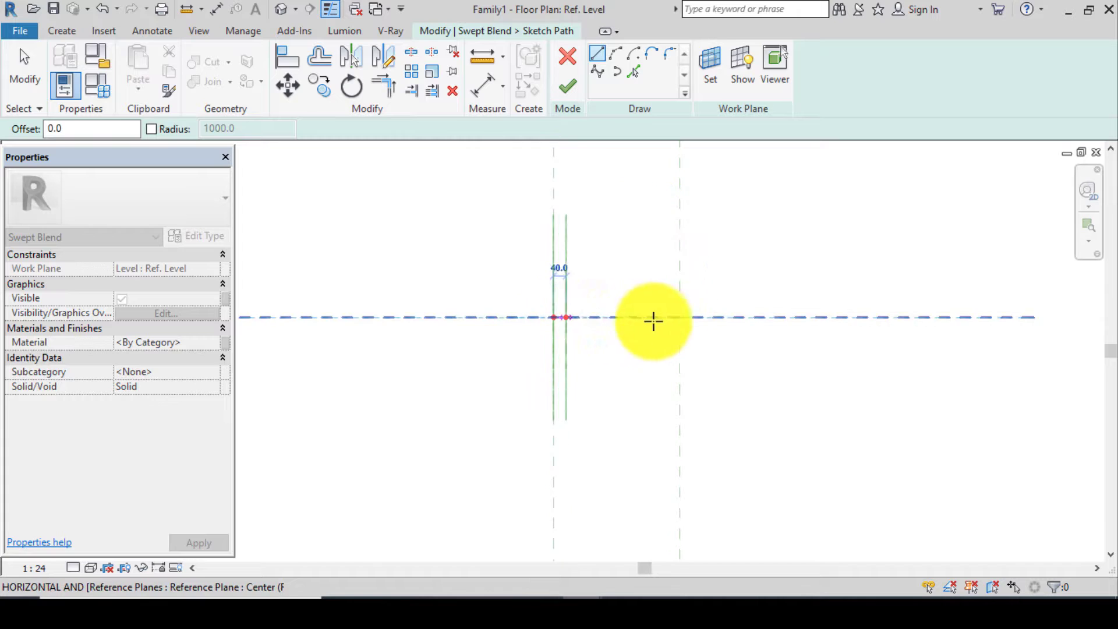
click(680, 318)
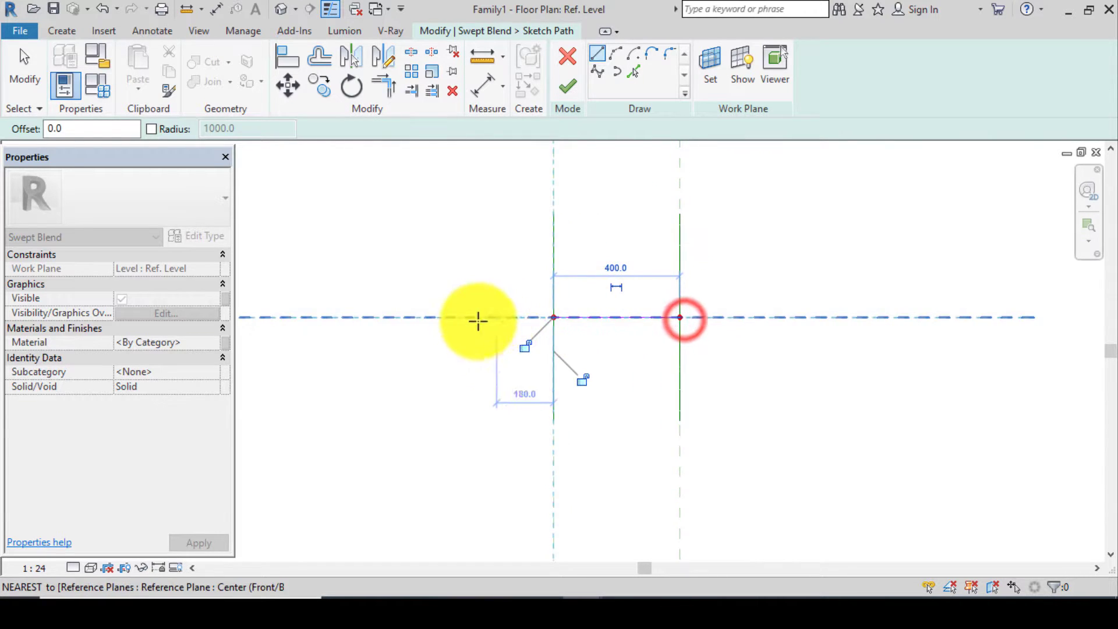
click(562, 81)
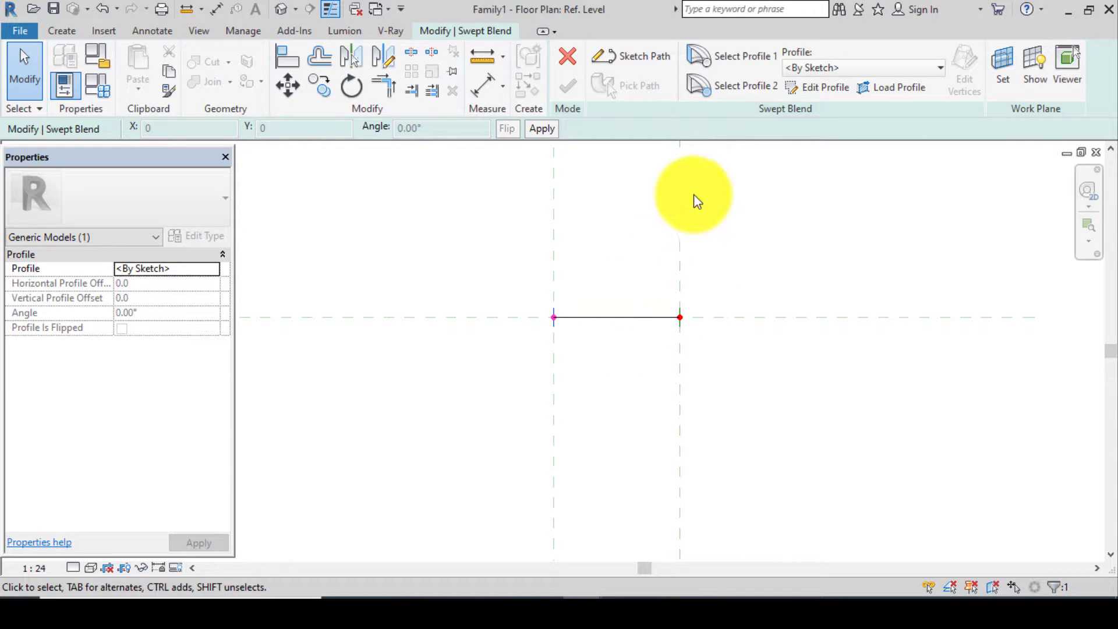
Assign PROFILE 1 to the first end of the path and PROFILE 2 to the second, and finish the swept blend
click(720, 61)
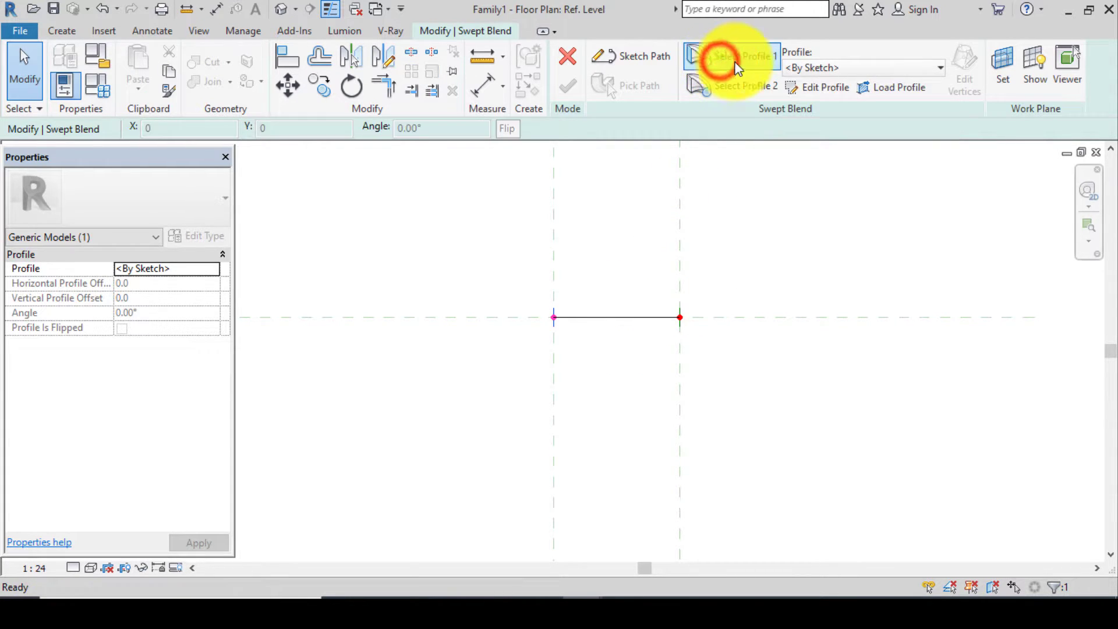
click(807, 67)
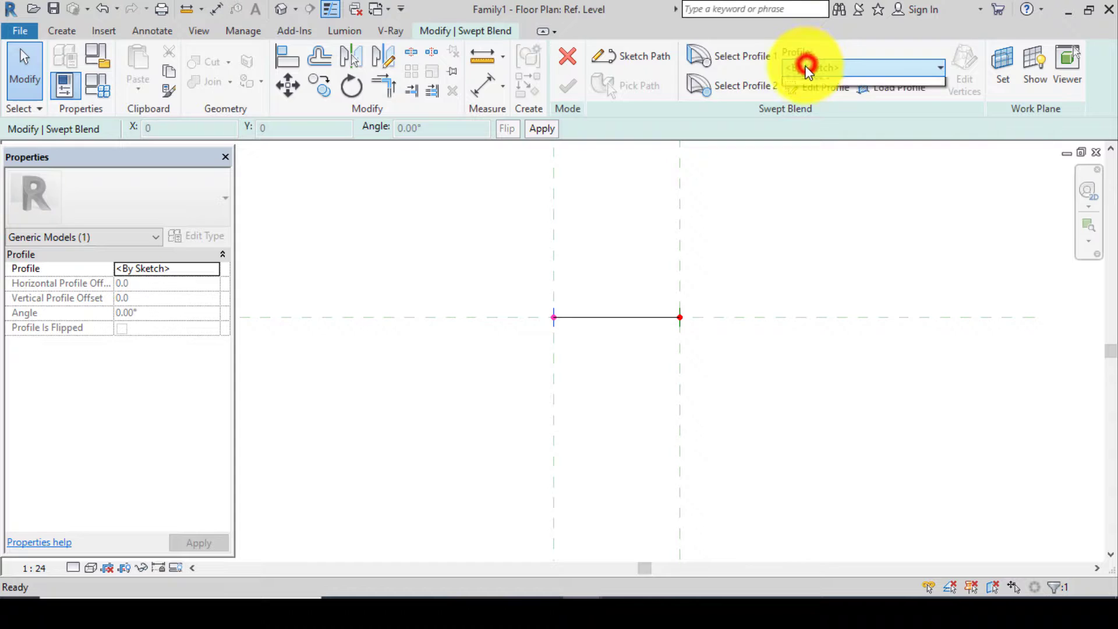
click(808, 104)
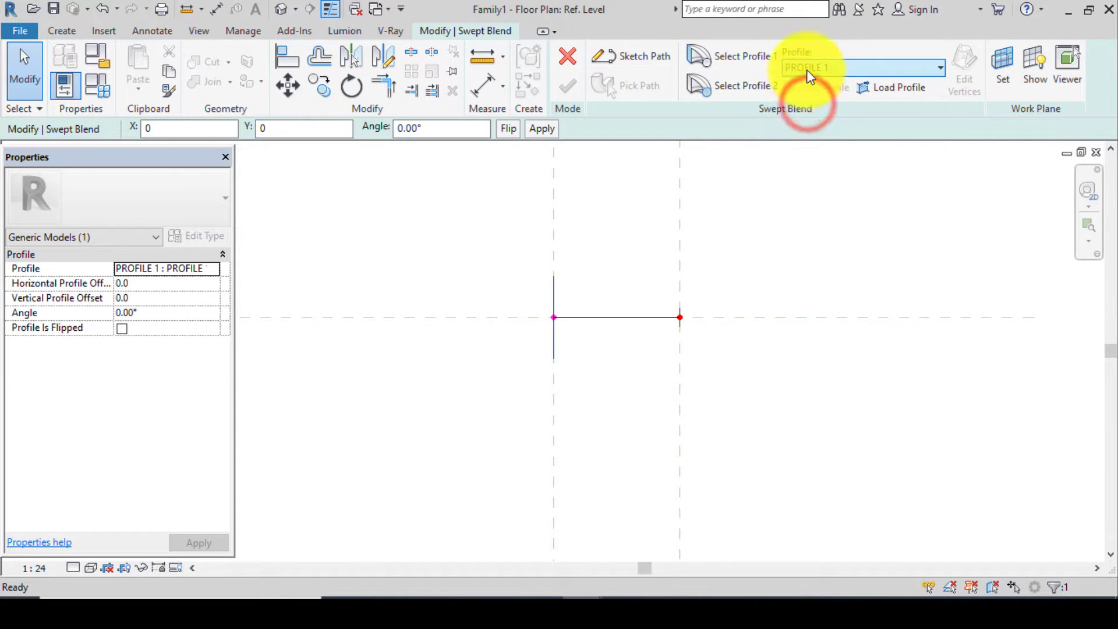
click(744, 90)
click(813, 68)
click(809, 121)
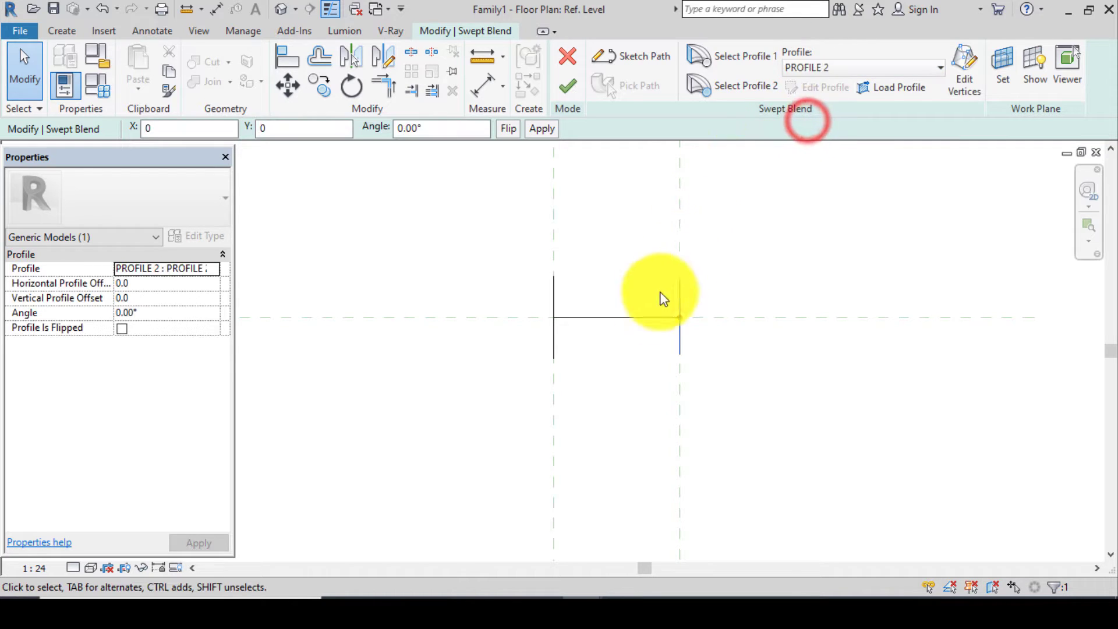
click(564, 90)
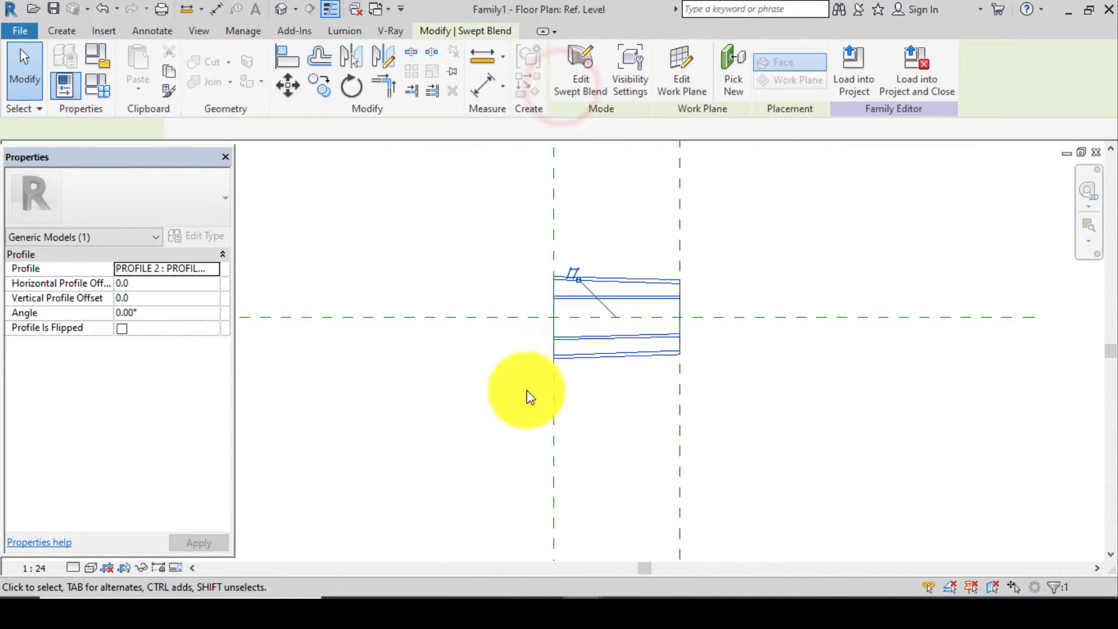
Open the default 3D view and orbit the swept blend to examine its open end
scroll(592, 381, up, 1)
click(273, 9)
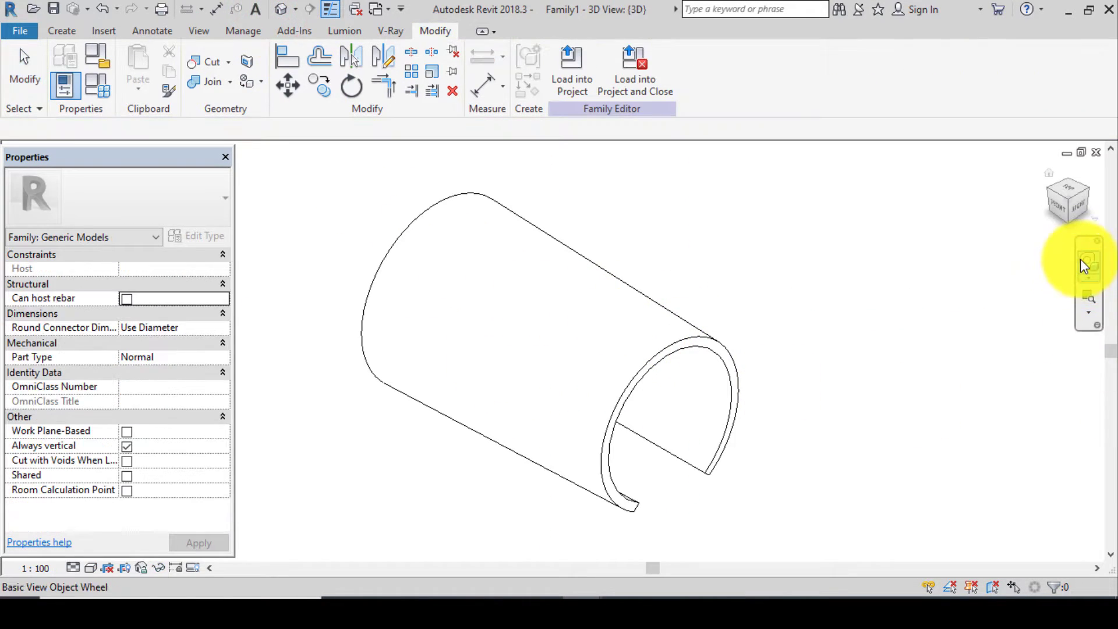
click(1086, 260)
drag(891, 356, 486, 312)
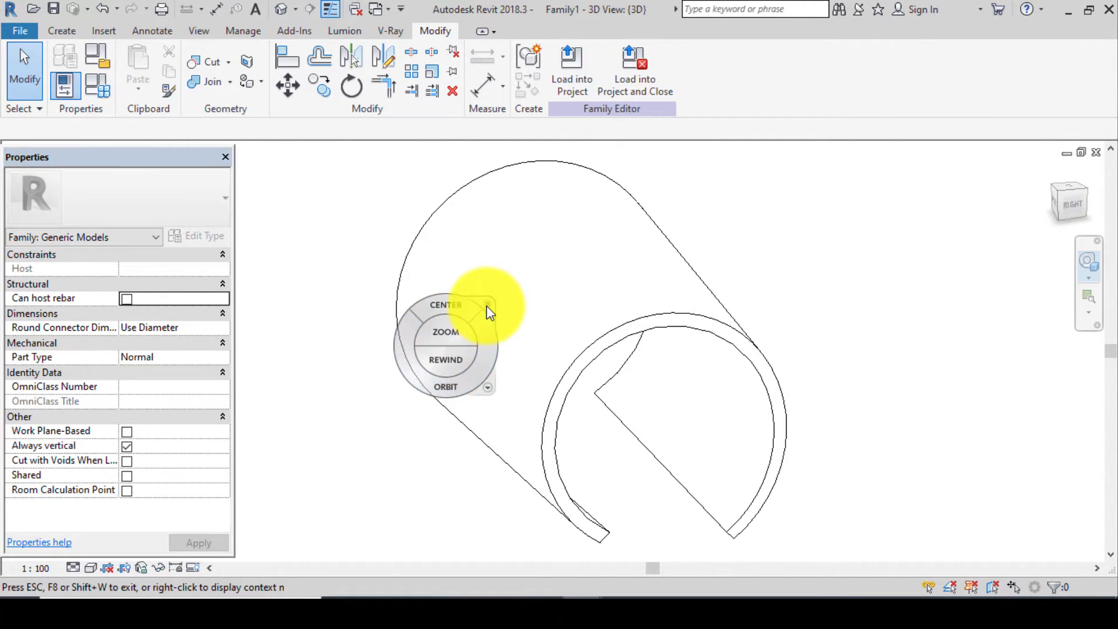
click(486, 305)
scroll(565, 273, down, 2)
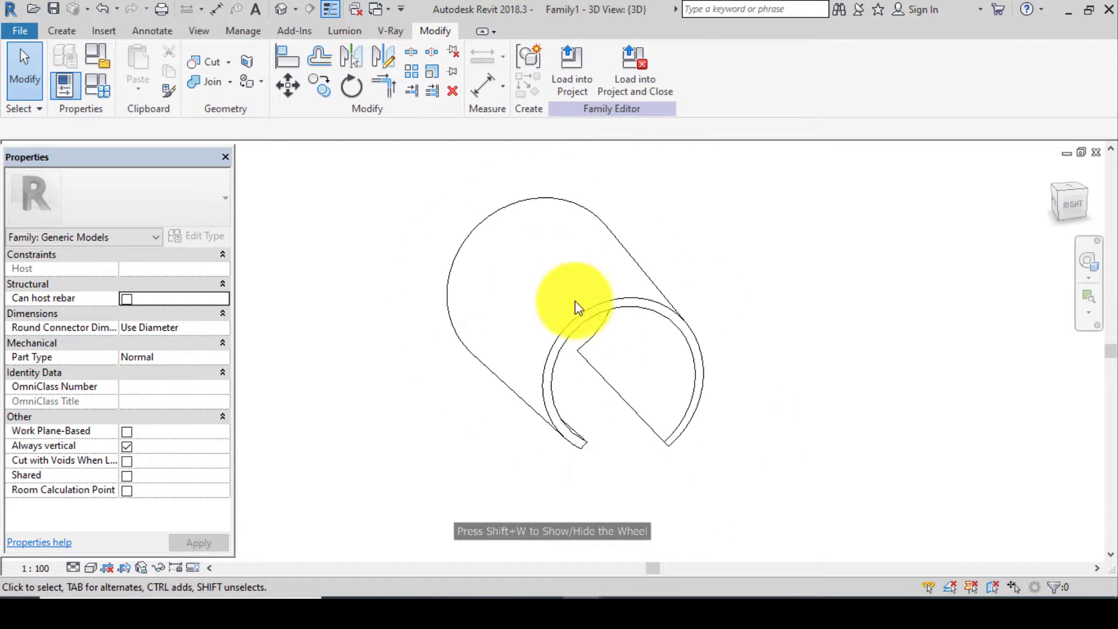
Open the material browser for the swept blend's material and create a new material
click(589, 312)
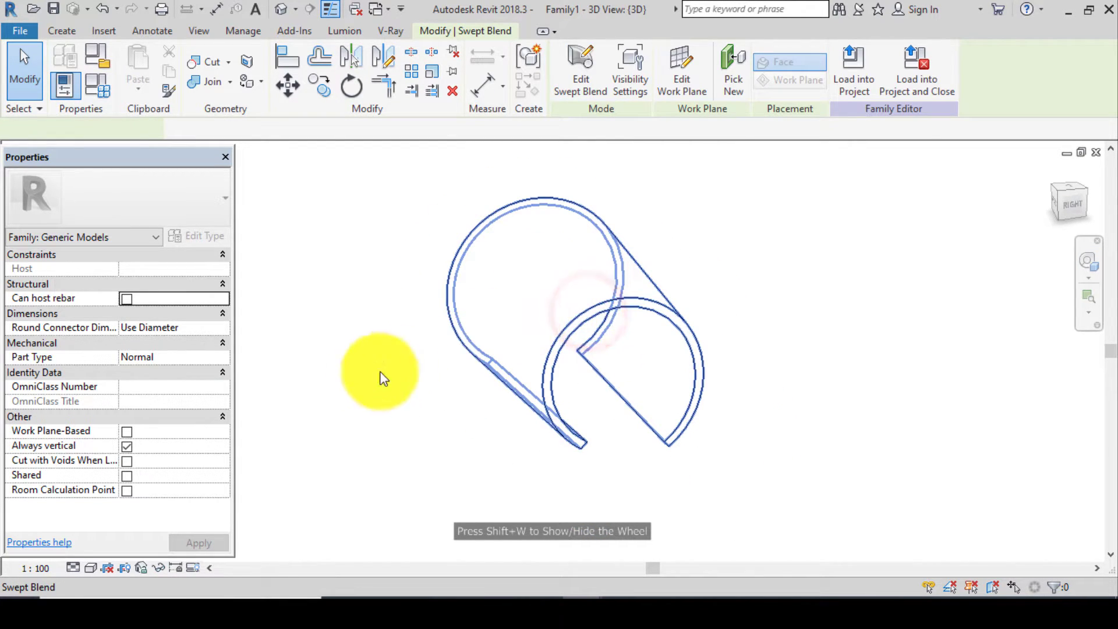
scroll(110, 501, down, 1)
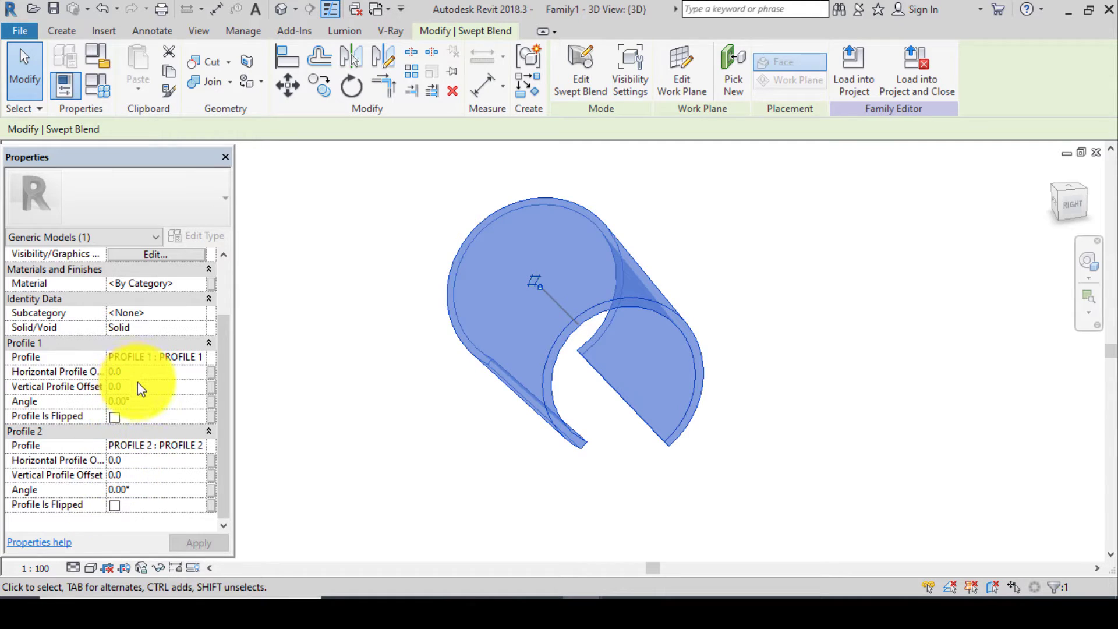
scroll(106, 330, up, 2)
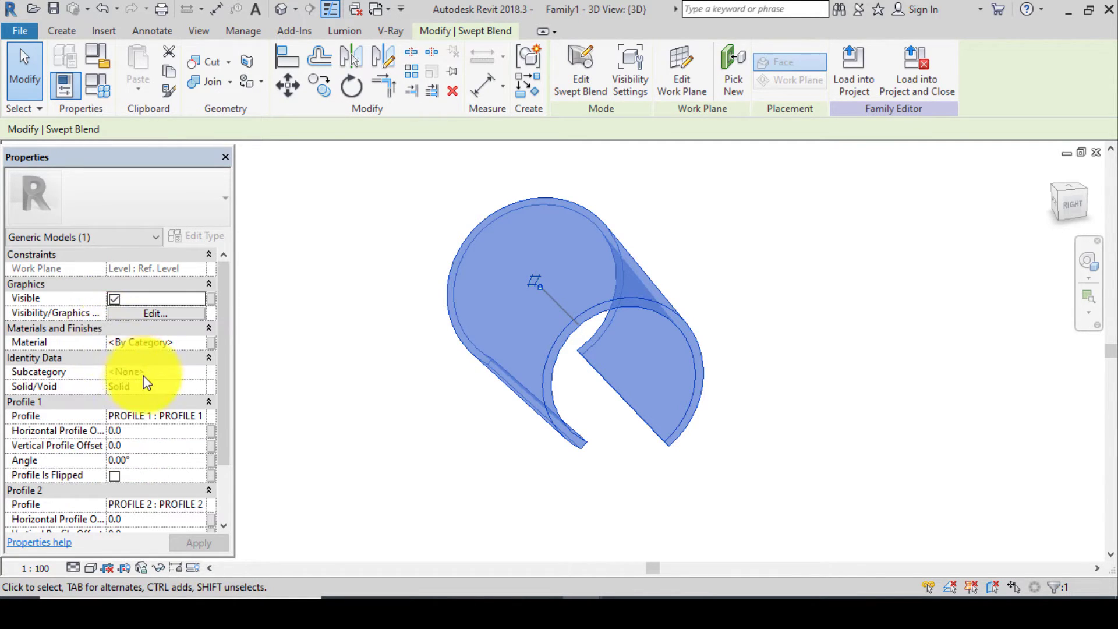
click(197, 343)
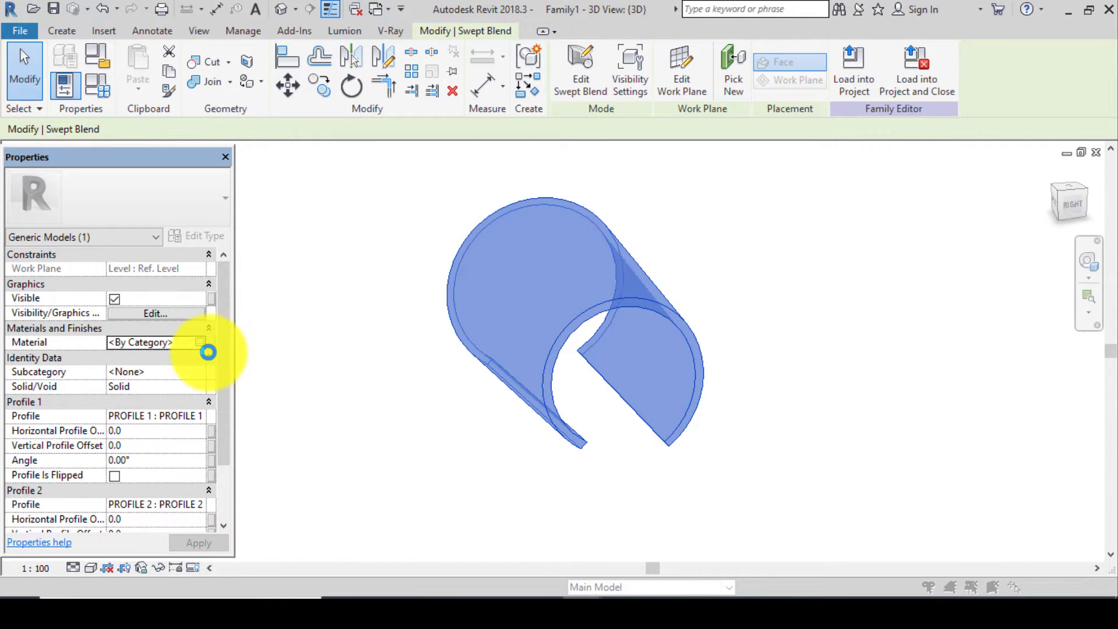
click(207, 350)
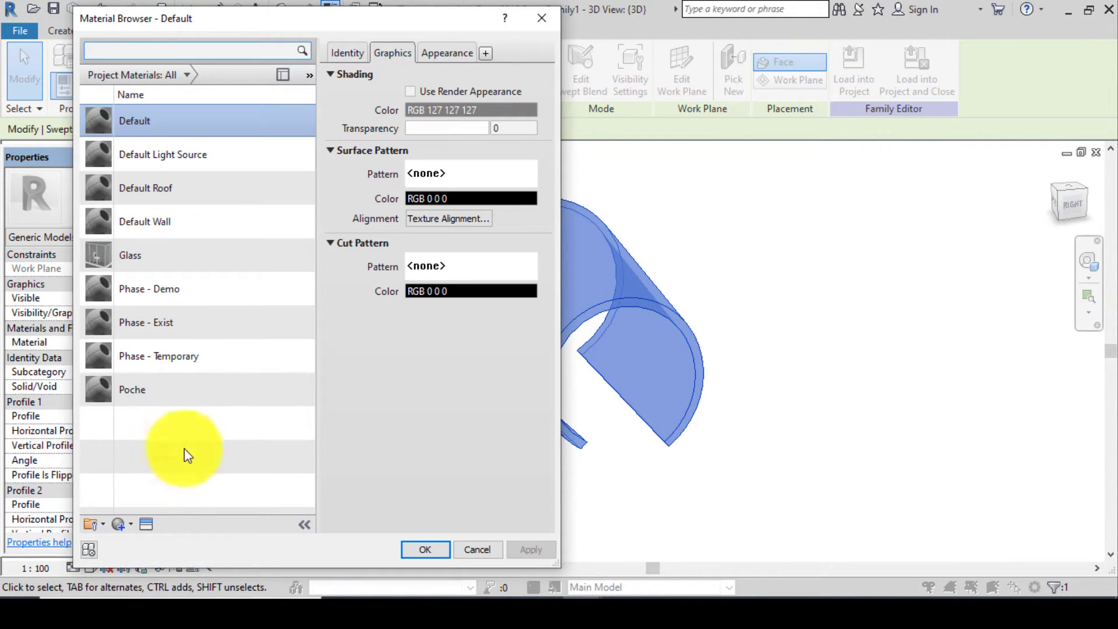
click(116, 524)
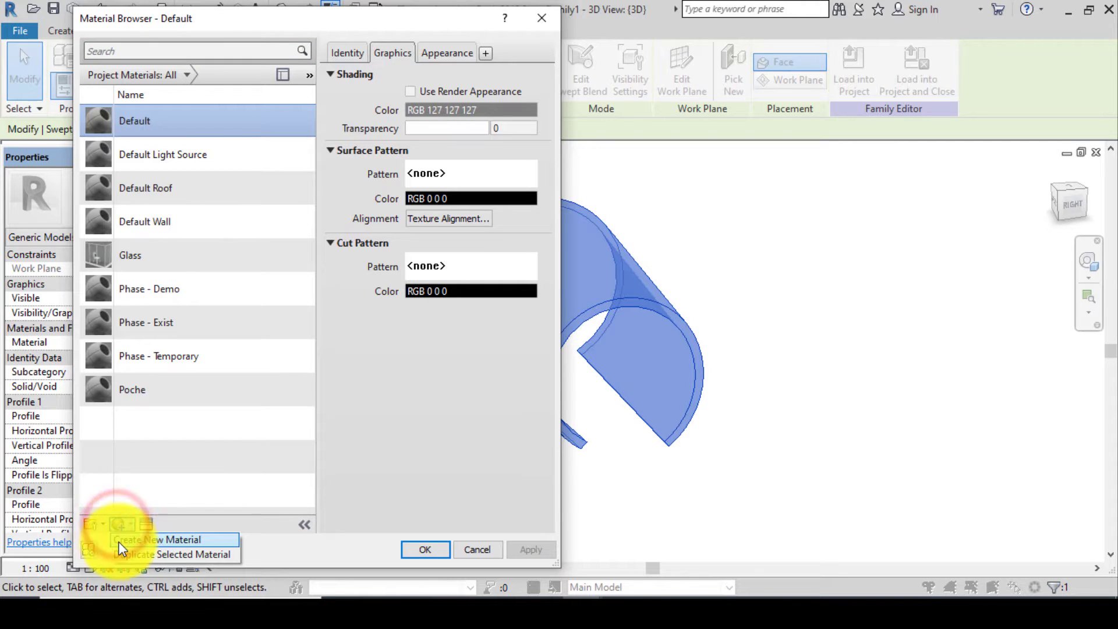
click(121, 542)
Rename the new material to CIRCULAR RIDGE TILE, apply the change and accept the material selection
right_click(205, 198)
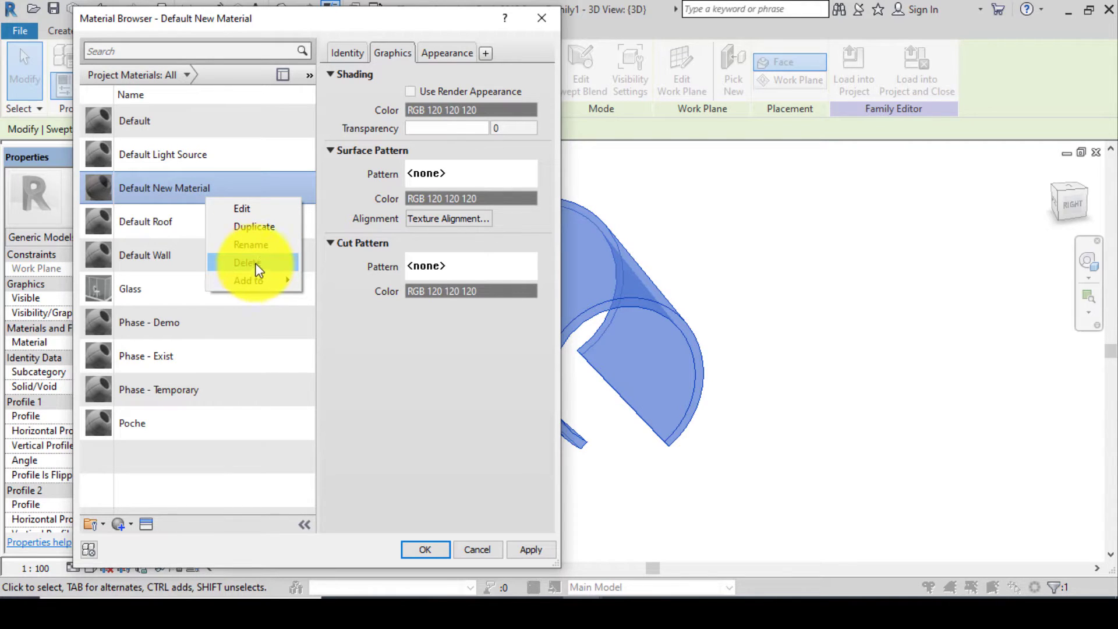
click(256, 245)
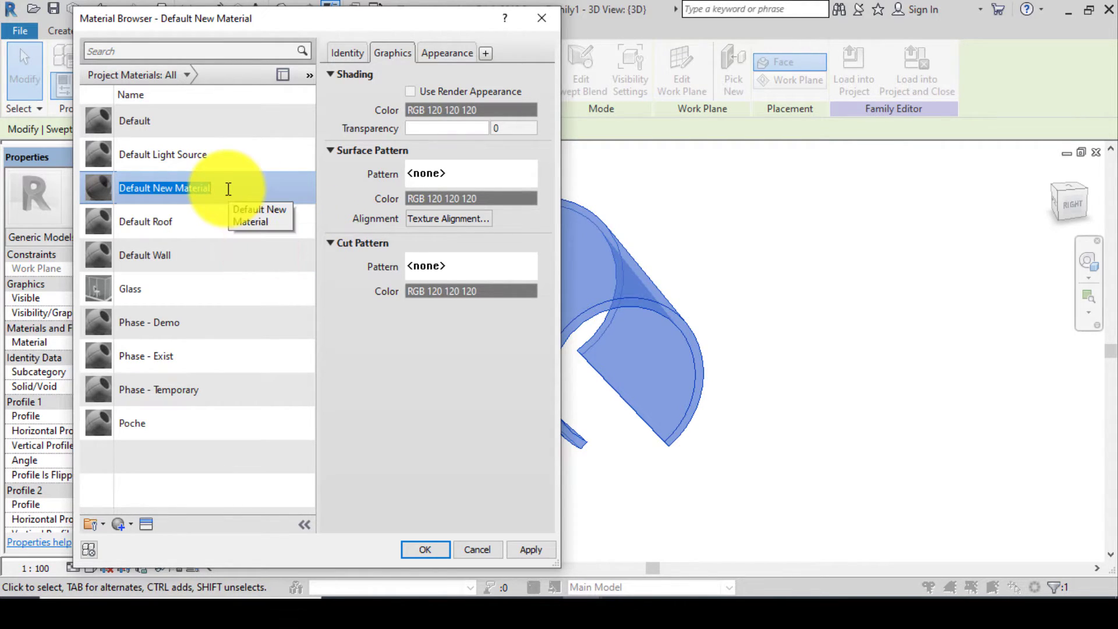
key(BackSpace)
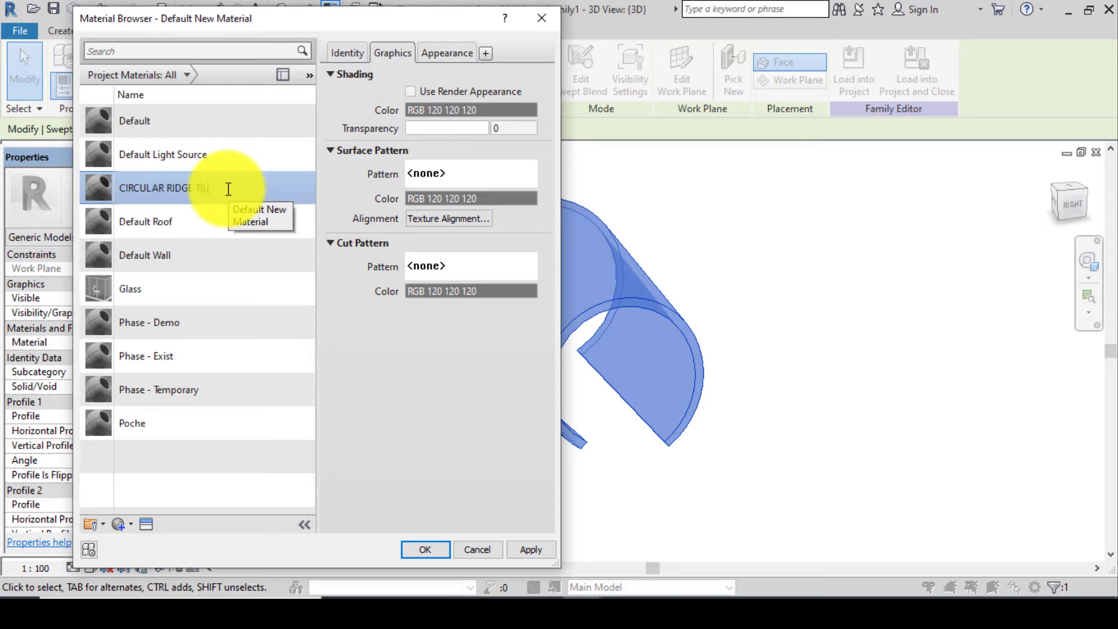
text(TILE)
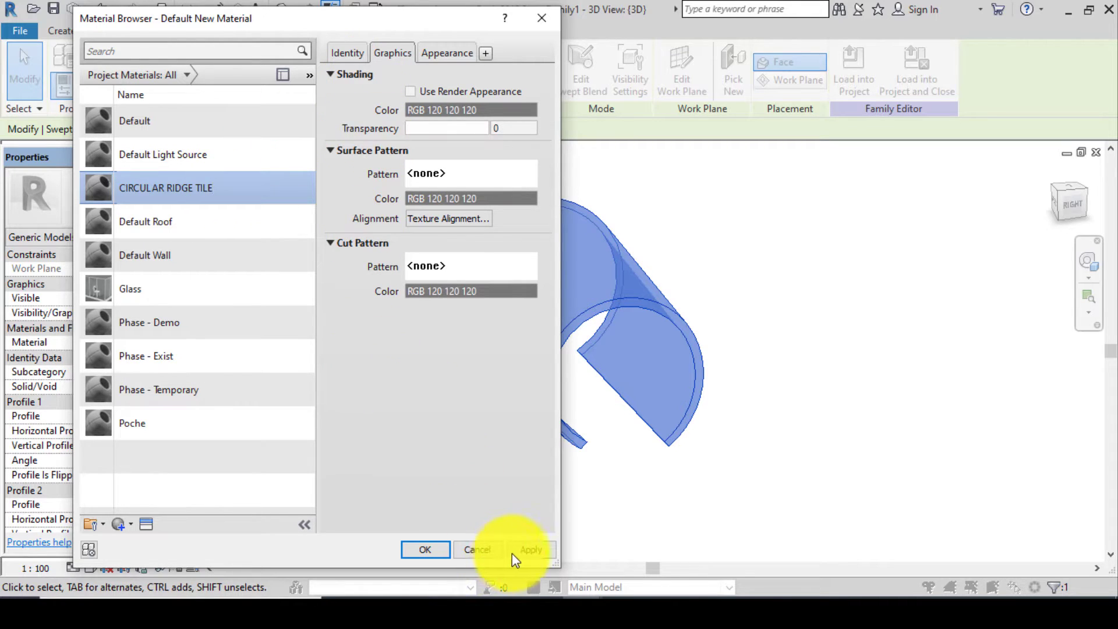
click(537, 551)
click(438, 547)
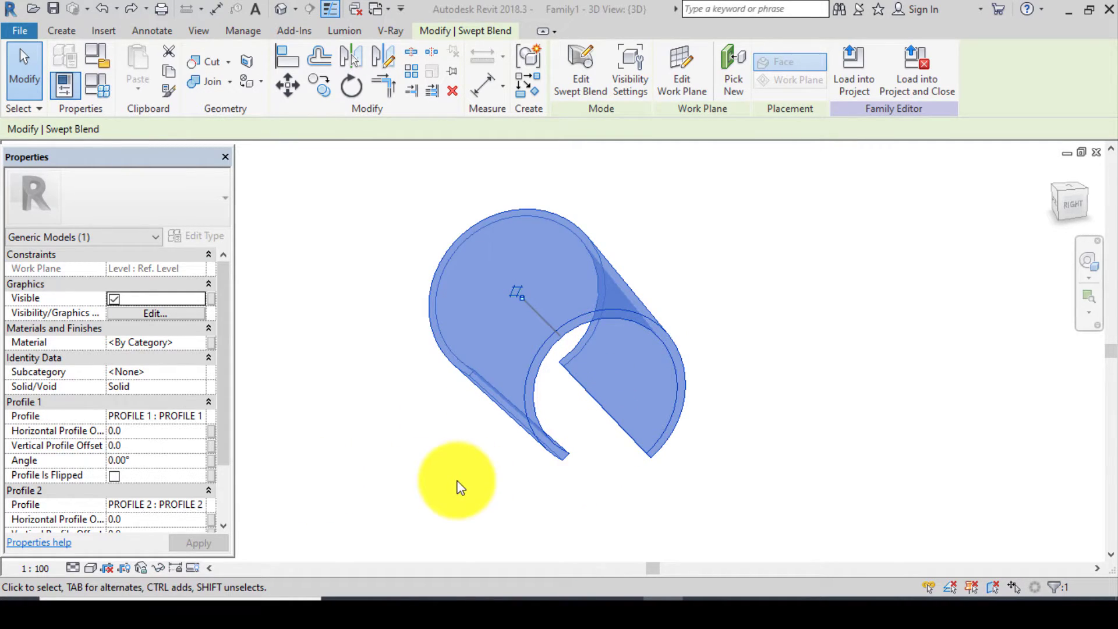
Associate the Profile 1 angle of the swept blend with a new instance family parameter named ANGLE
click(211, 460)
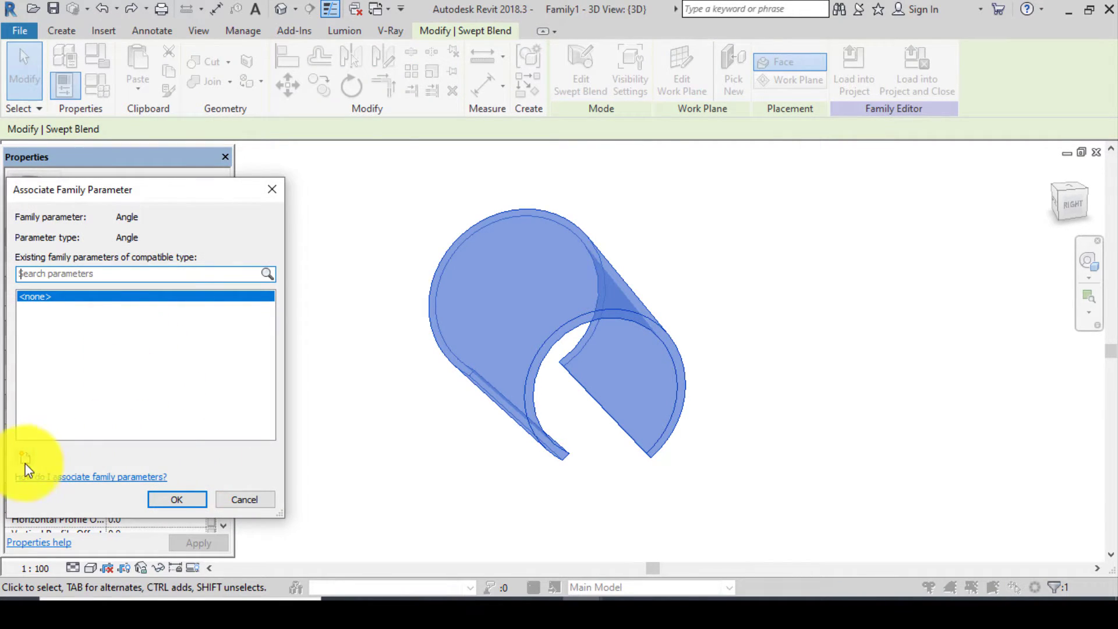
click(22, 457)
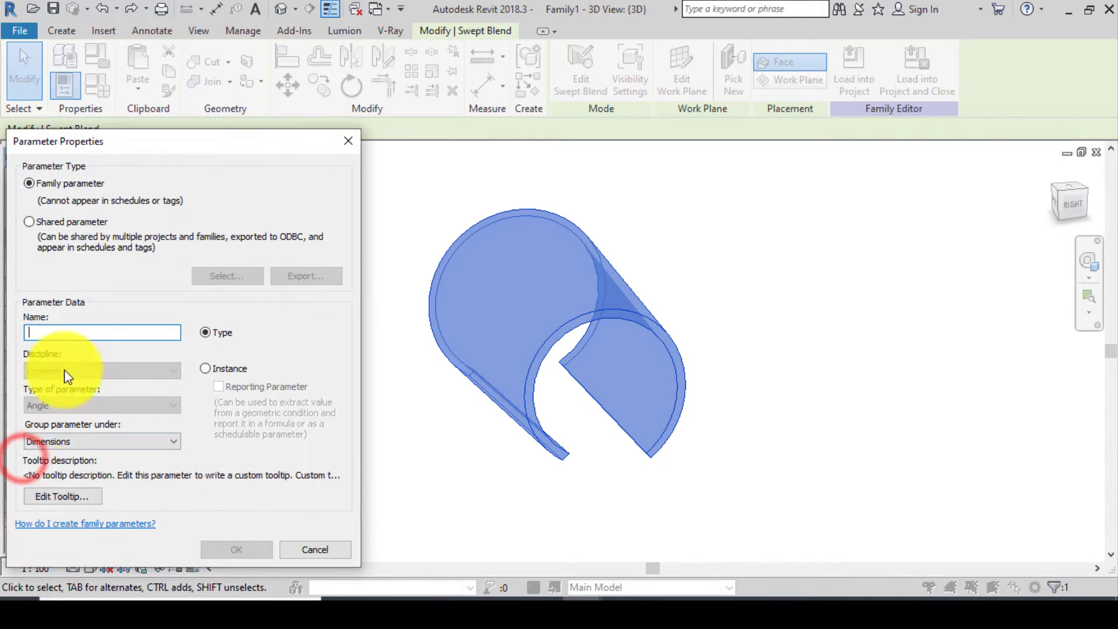
click(75, 336)
text(ANGLE)
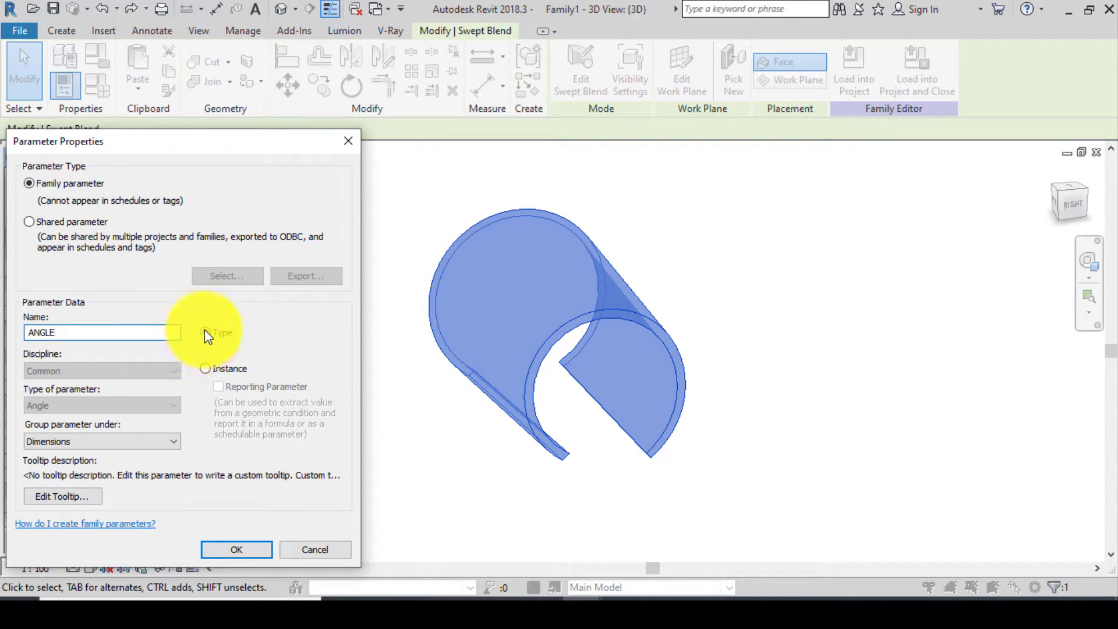
click(205, 368)
click(246, 550)
click(186, 499)
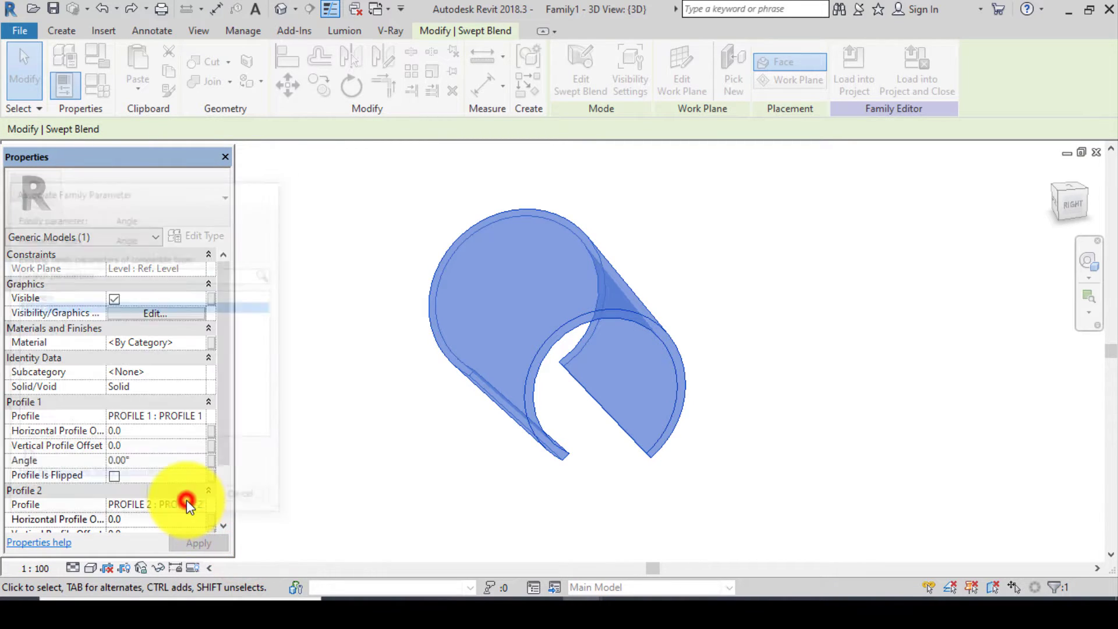
Associate the Profile 2 angle with the existing ANGLE parameter and apply the property changes
scroll(180, 449, down, 2)
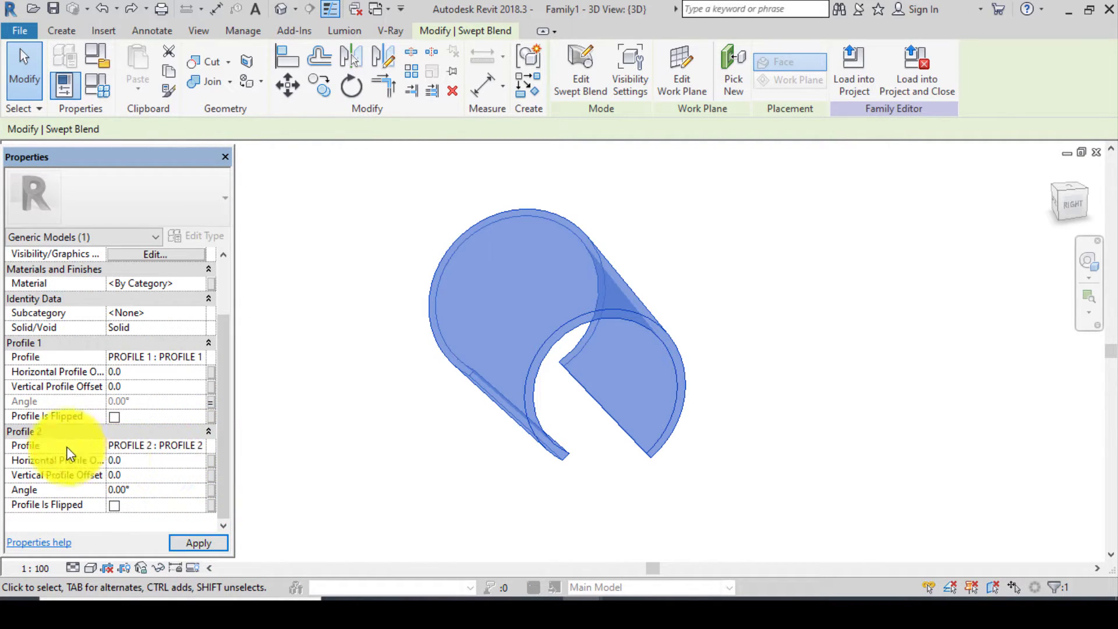
click(210, 490)
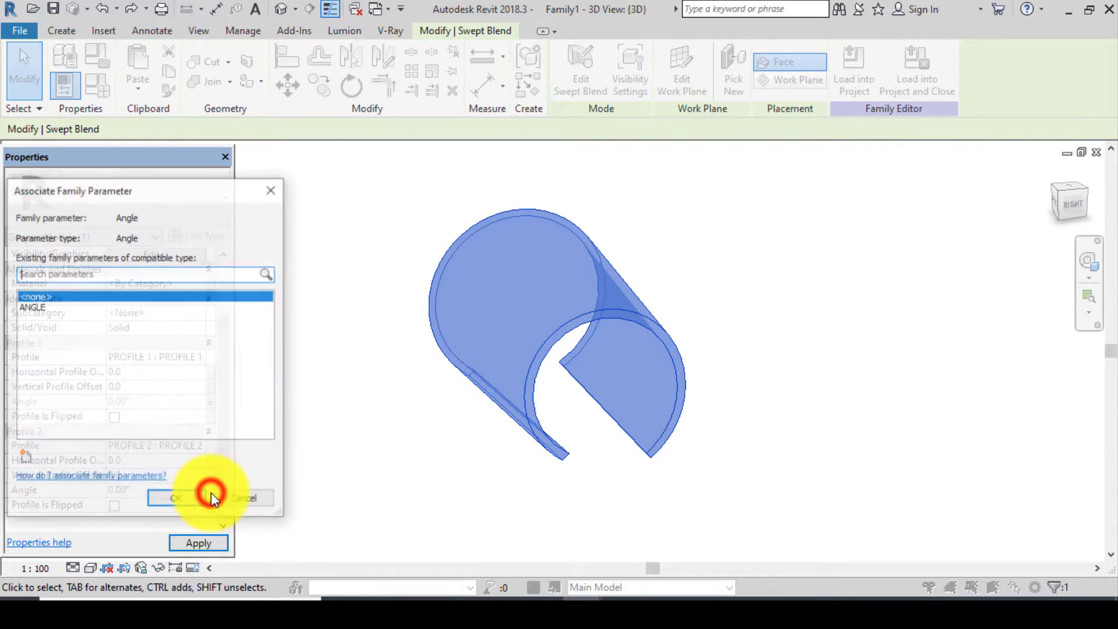
click(35, 307)
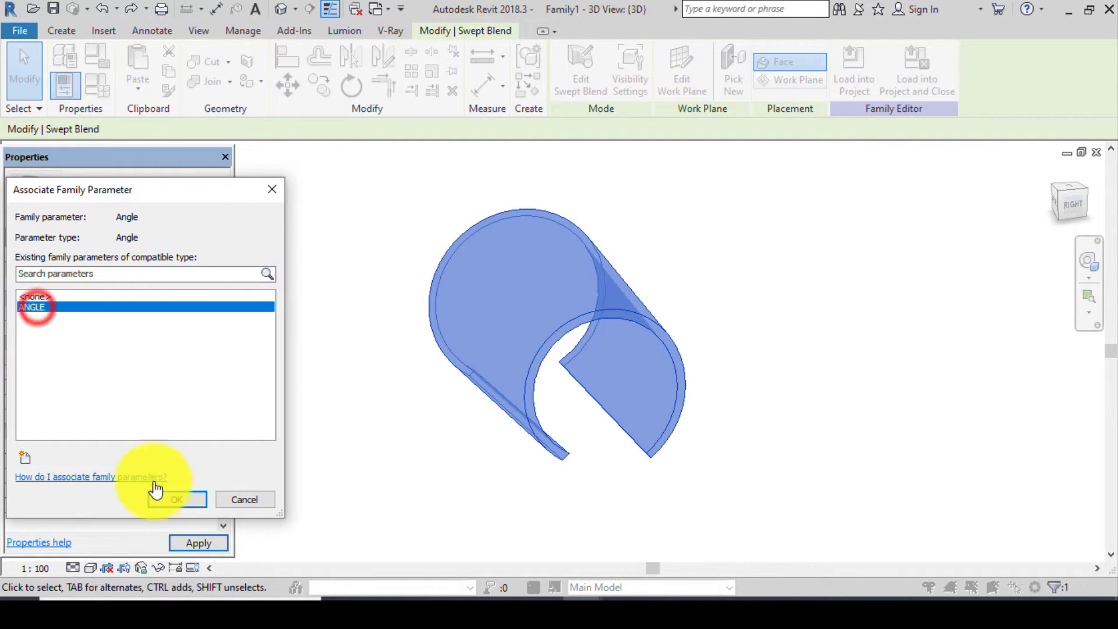
click(163, 497)
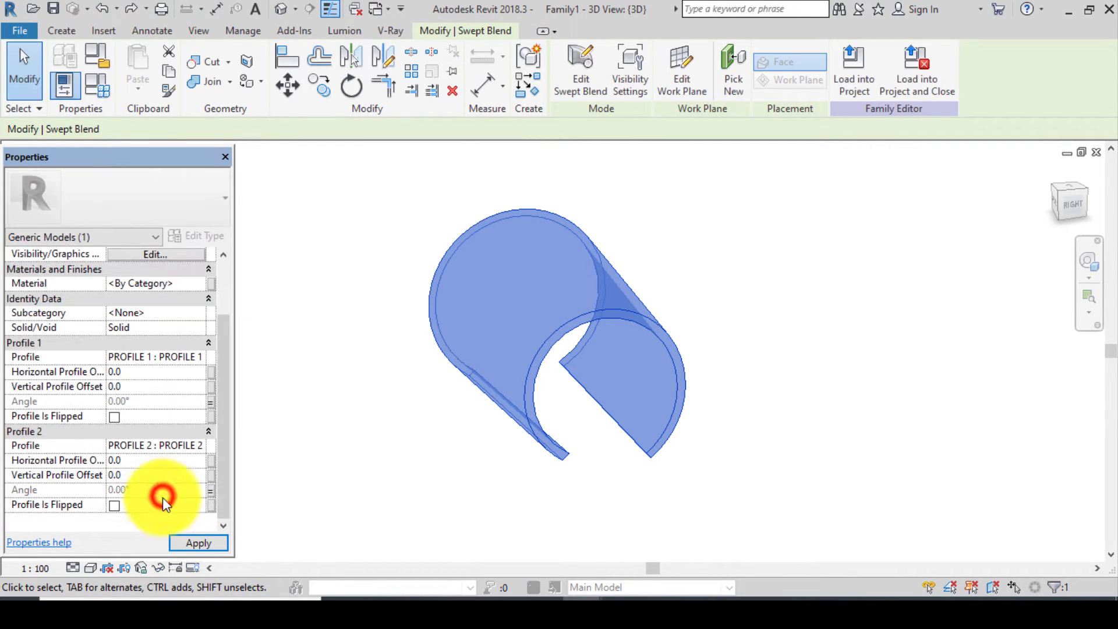
click(199, 543)
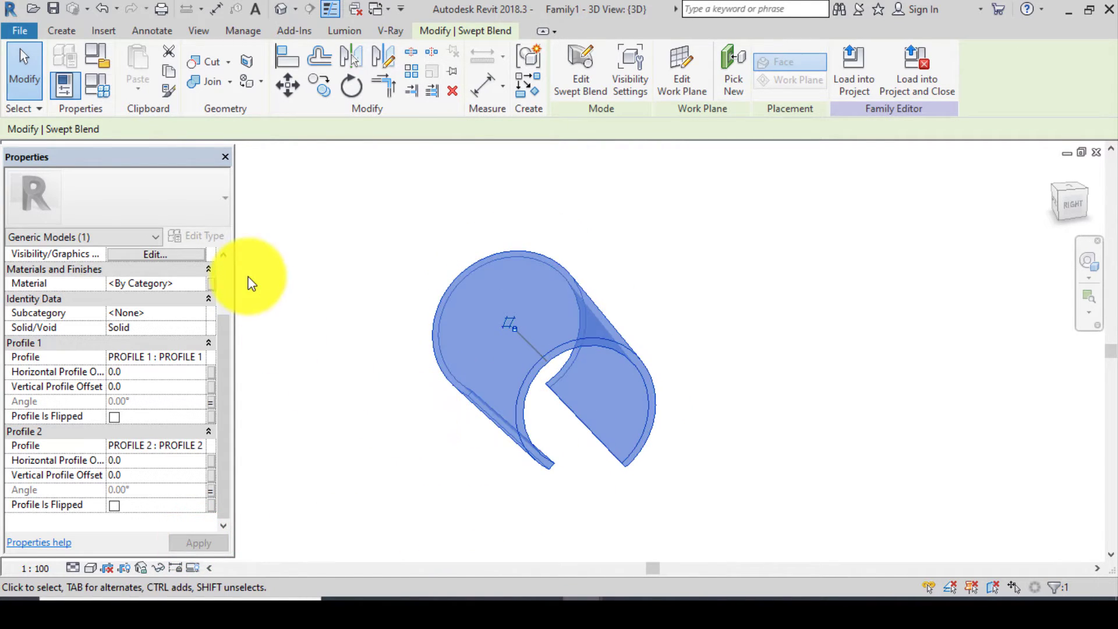
Test the ANGLE parameter by setting its value to 50° in the family types and applying it
click(105, 91)
click(207, 233)
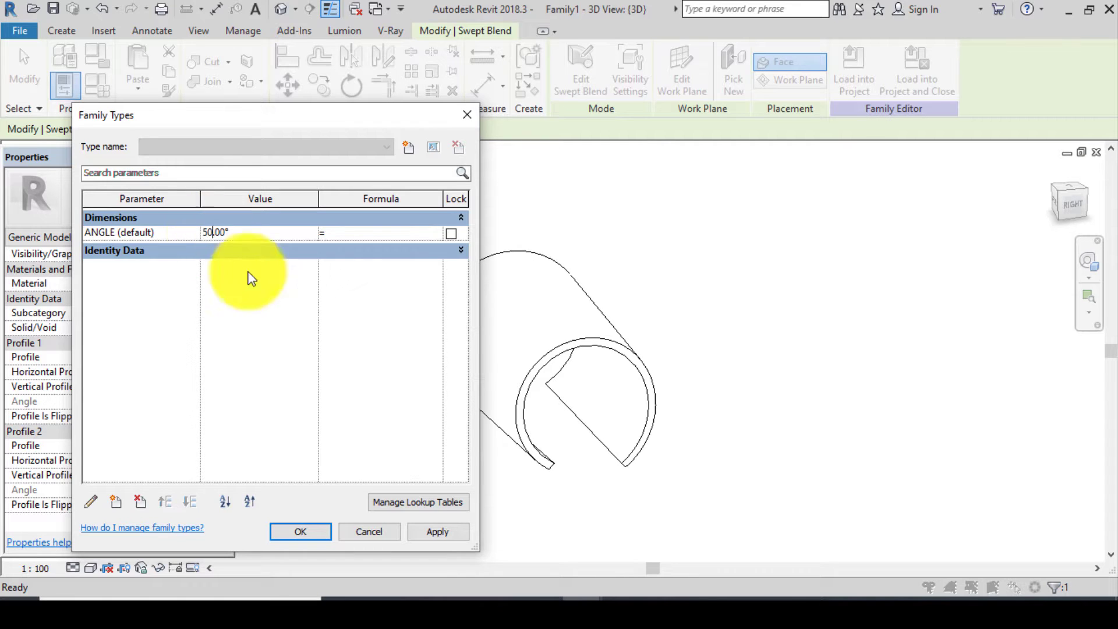
click(441, 531)
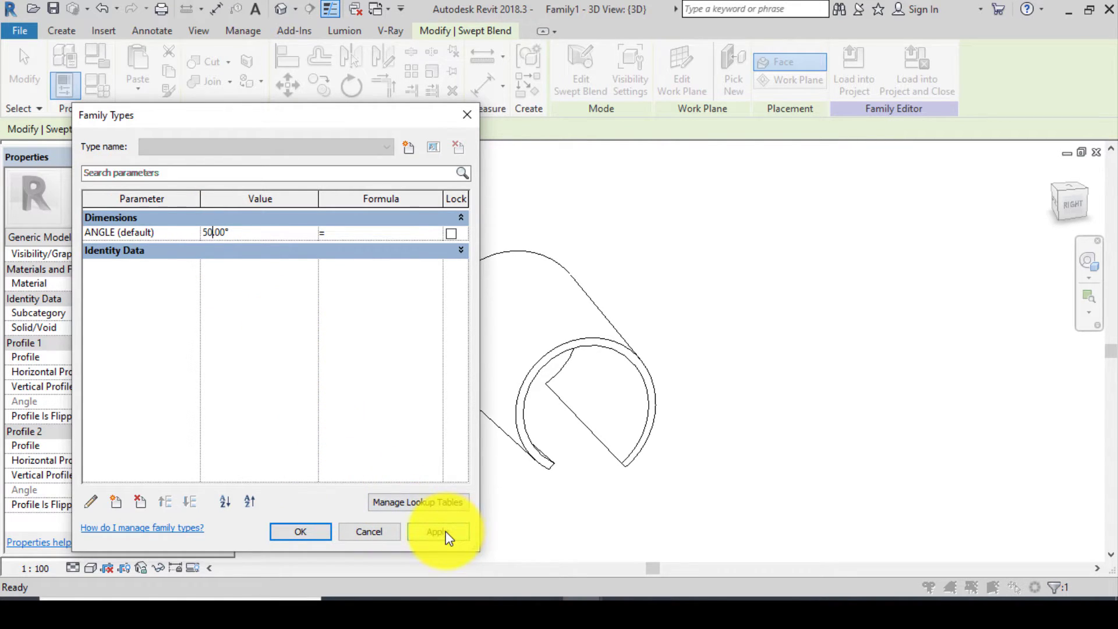
click(445, 531)
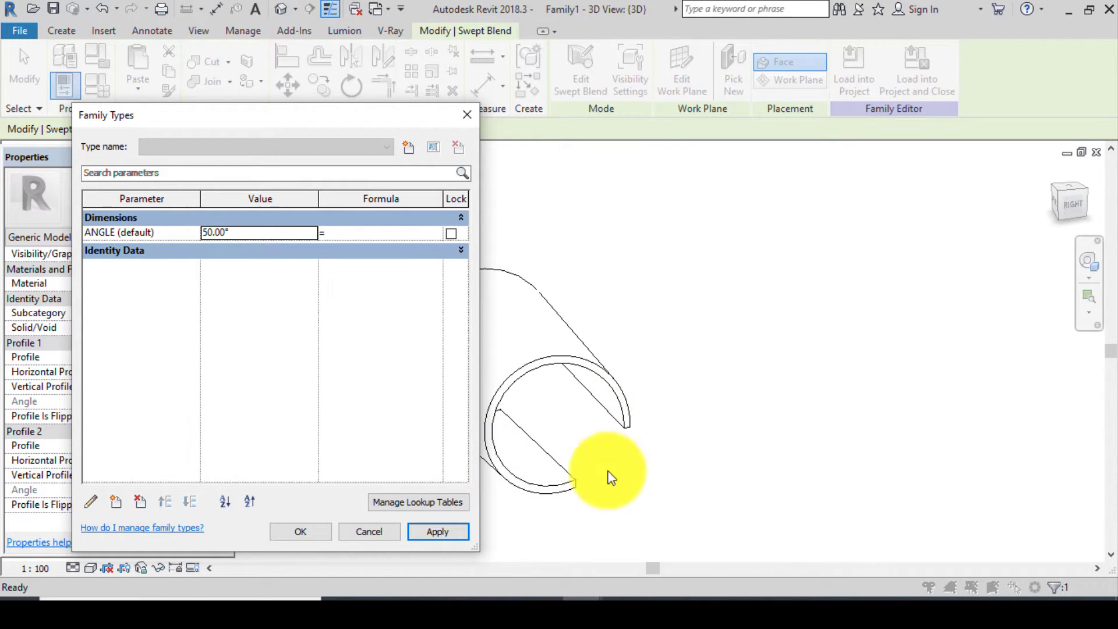
click(437, 531)
Set the ANGLE parameter to 0°, apply it and close the family types
click(213, 232)
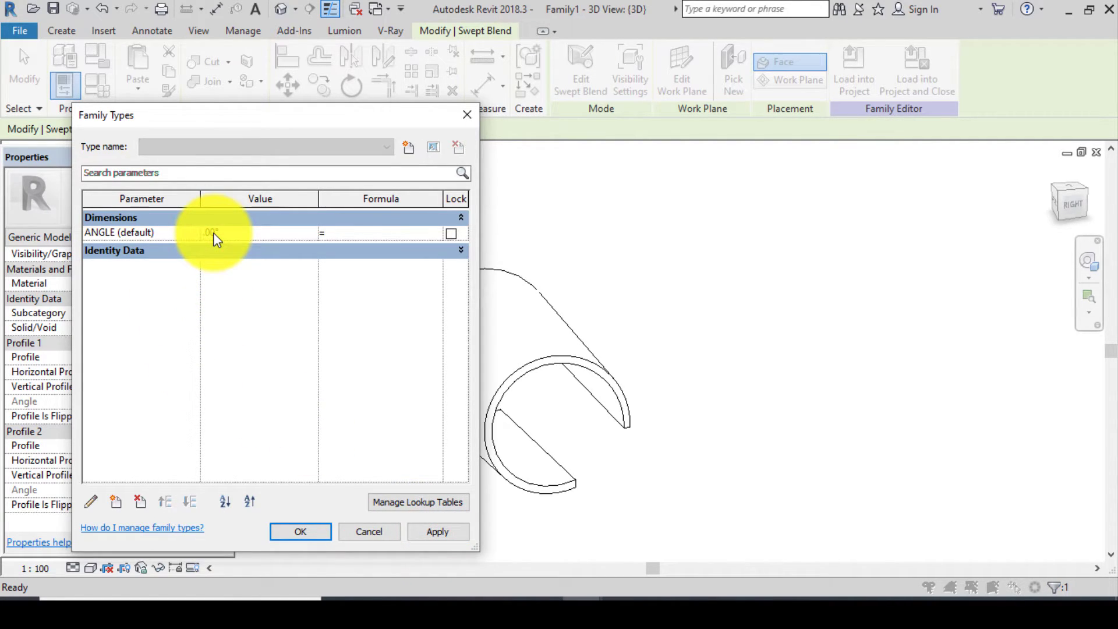
text(0)
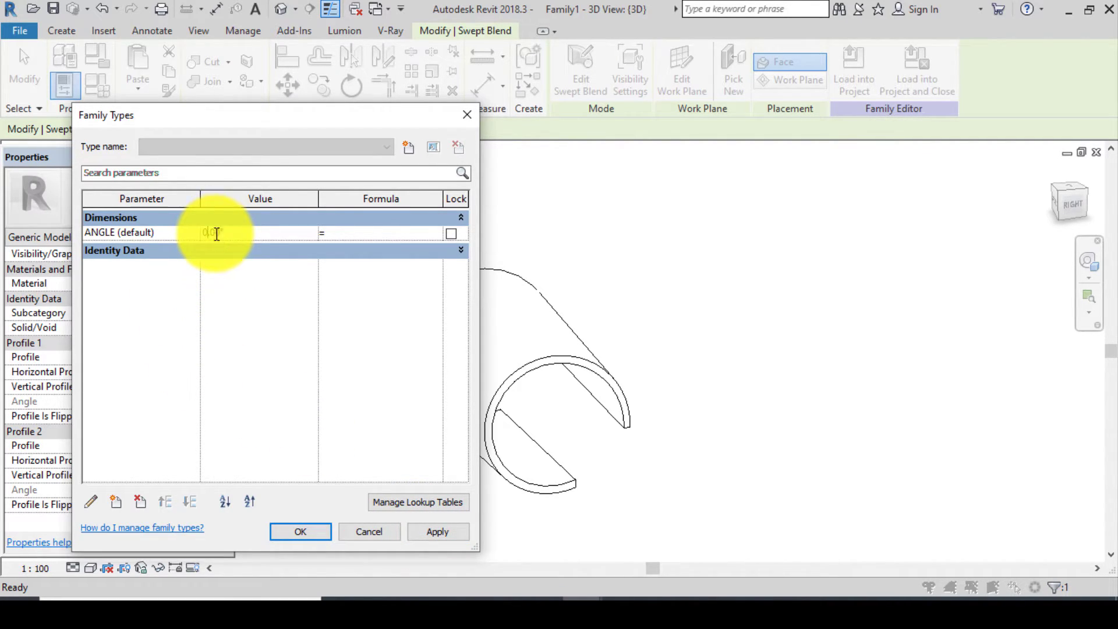
click(424, 536)
click(299, 530)
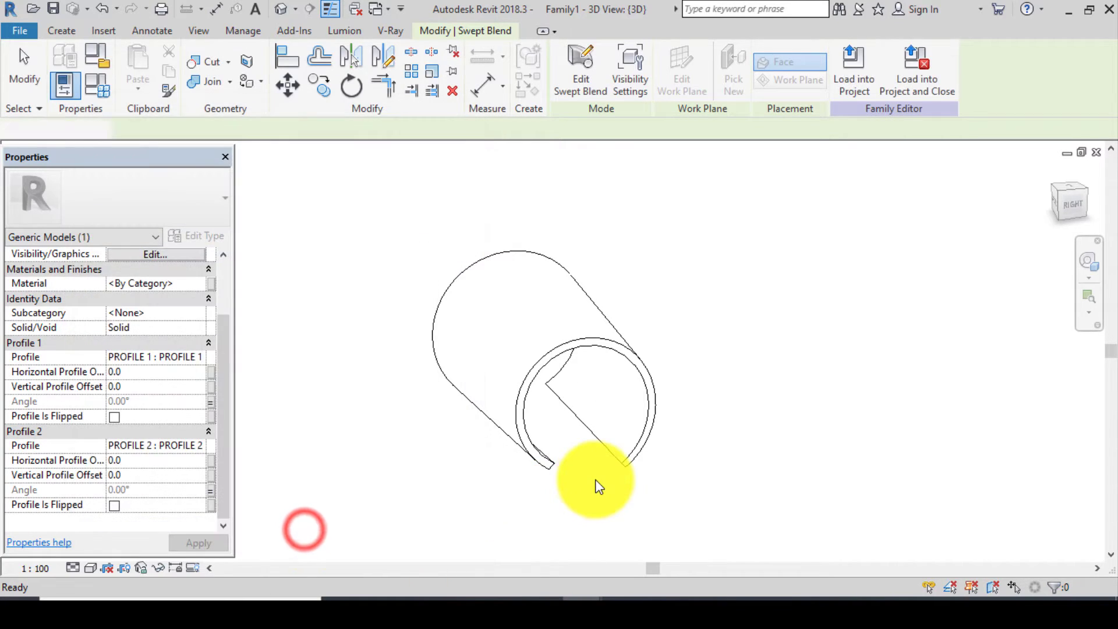
scroll(554, 489, up, 3)
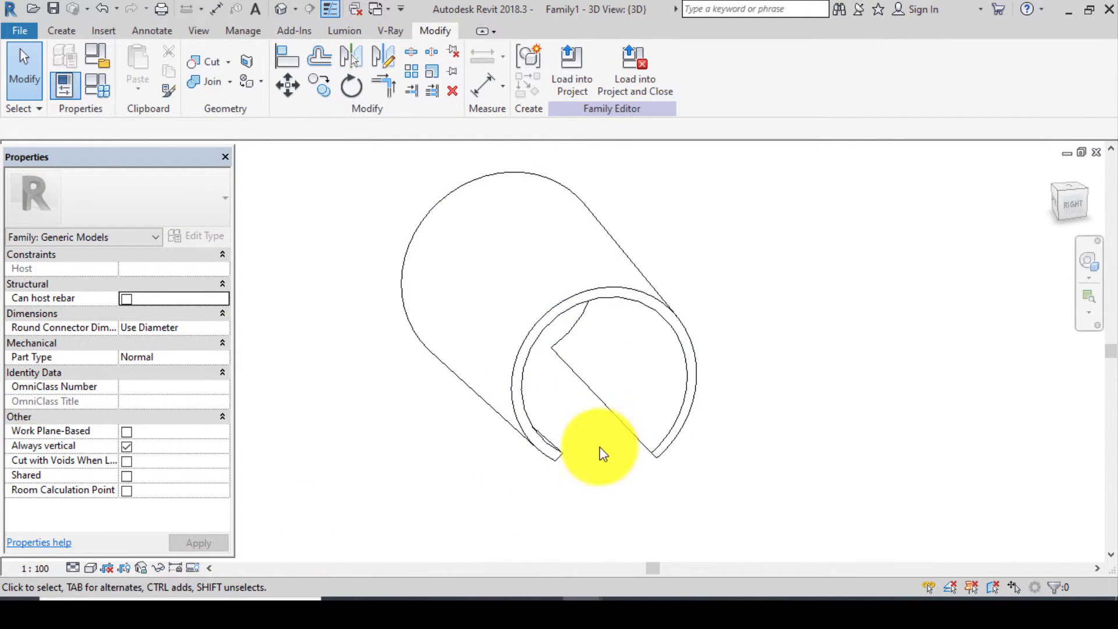
Mark the tile family as Shared in the family category and parameters settings
scroll(599, 474, down, 2)
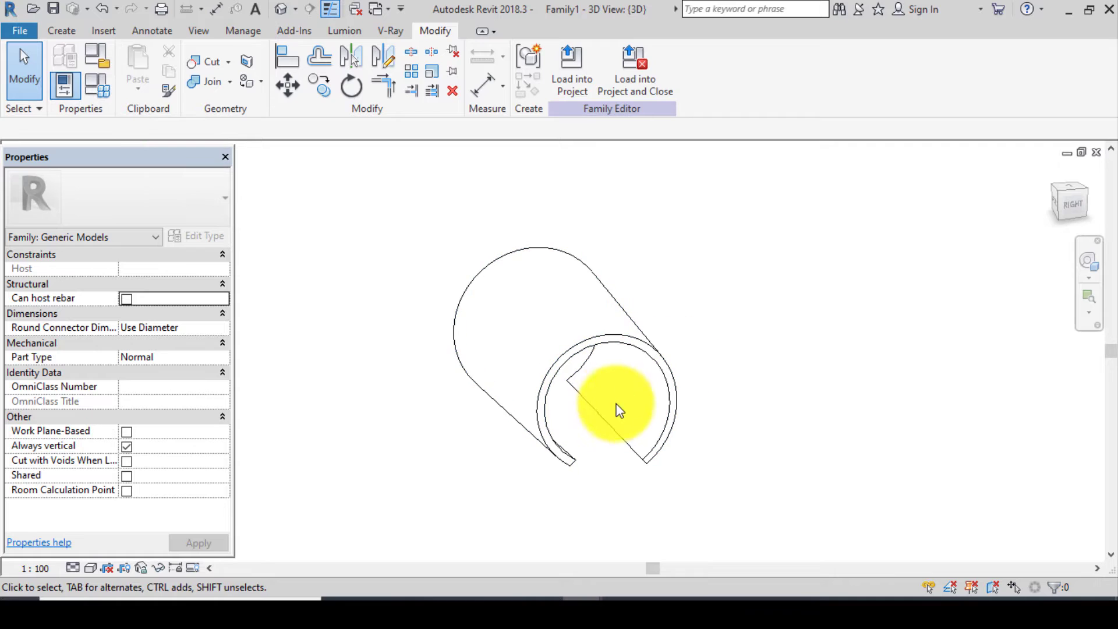
click(105, 61)
scroll(555, 443, down, 5)
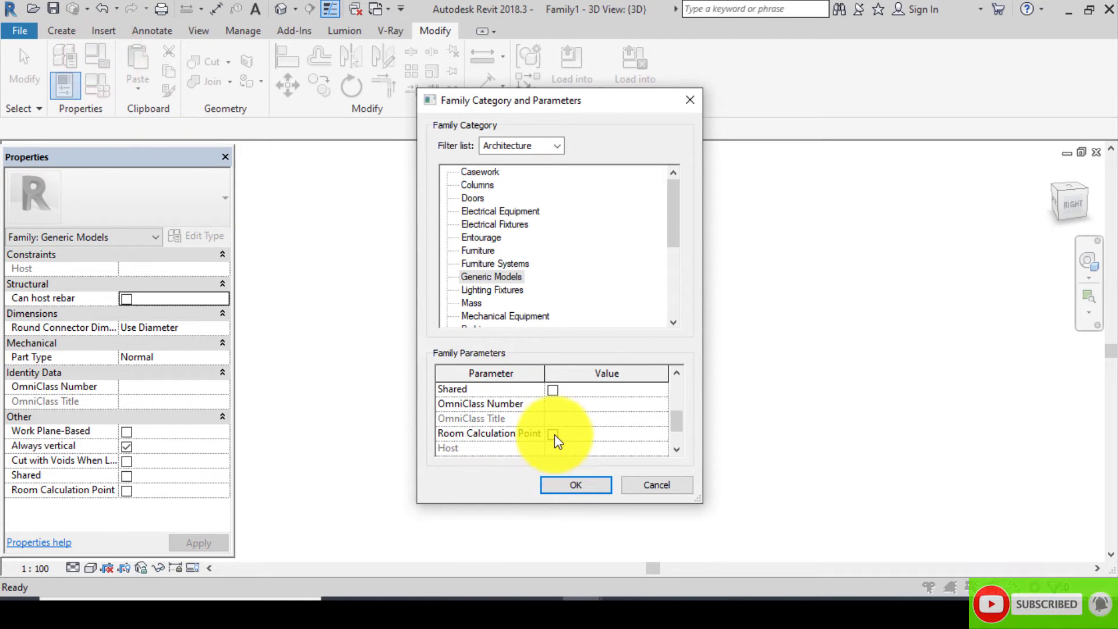
scroll(553, 434, up, 3)
scroll(553, 432, down, 3)
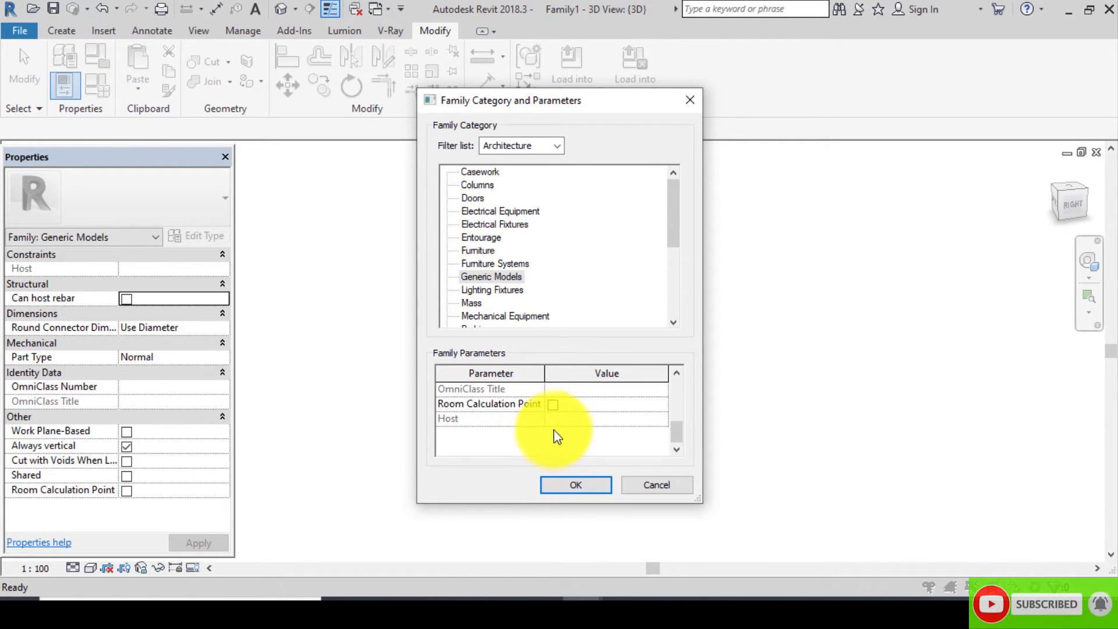
scroll(554, 429, up, 1)
click(553, 404)
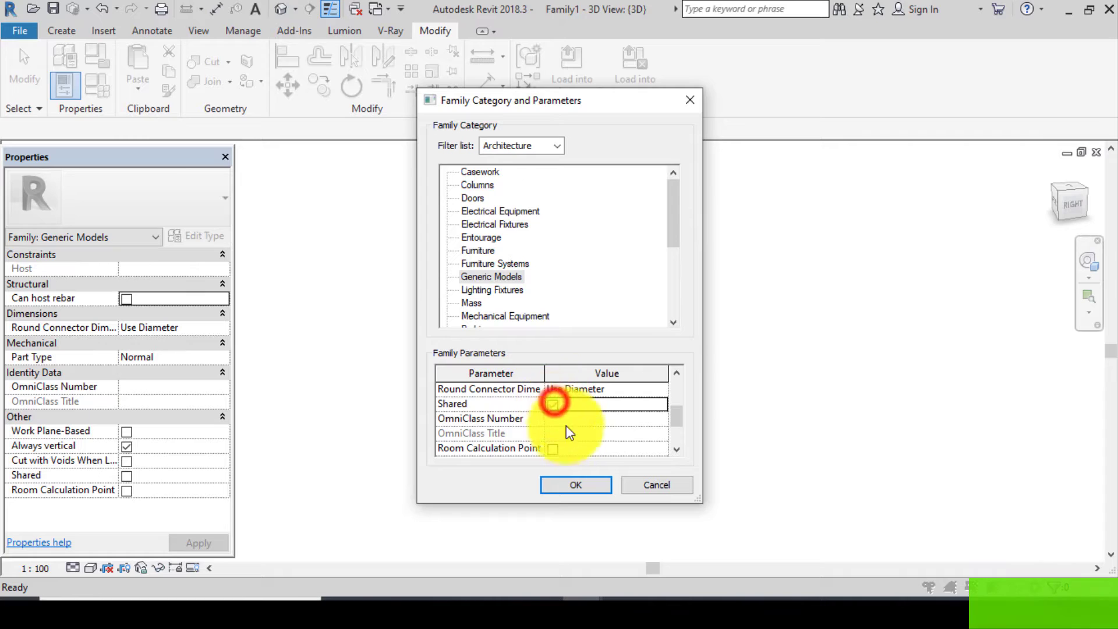
click(575, 486)
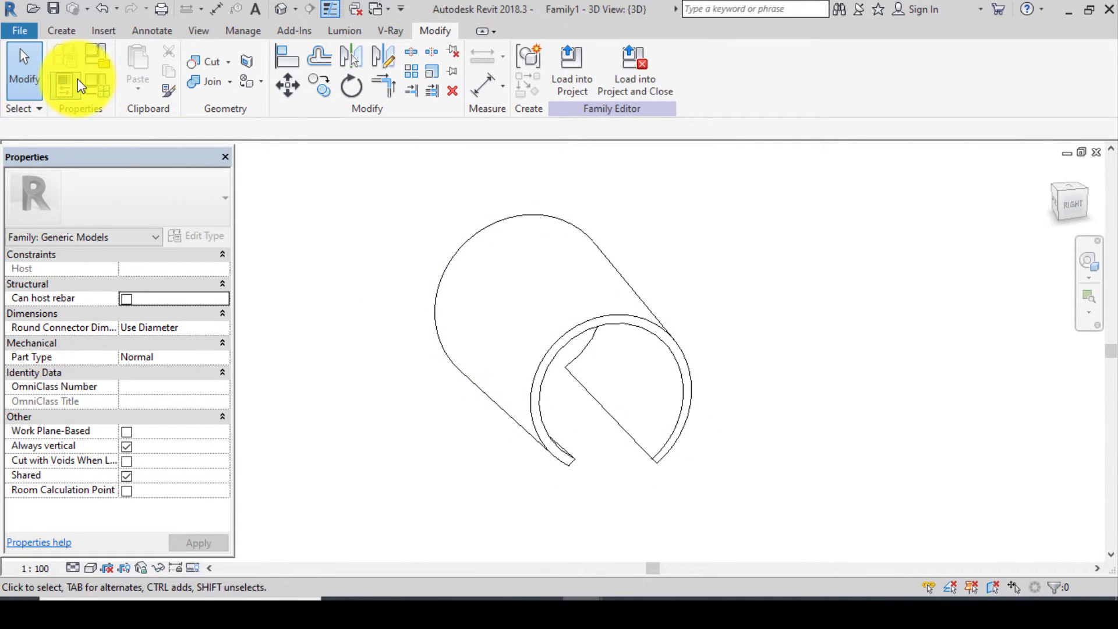
Check the ANGLE parameter in the family types, apply and close them
click(90, 88)
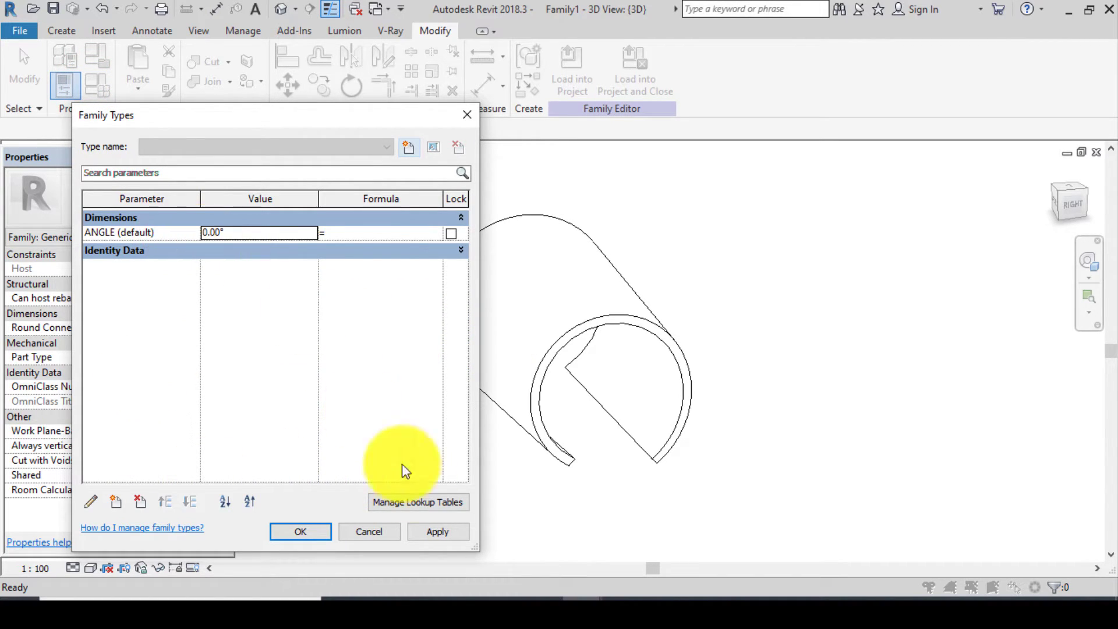
click(425, 533)
click(291, 532)
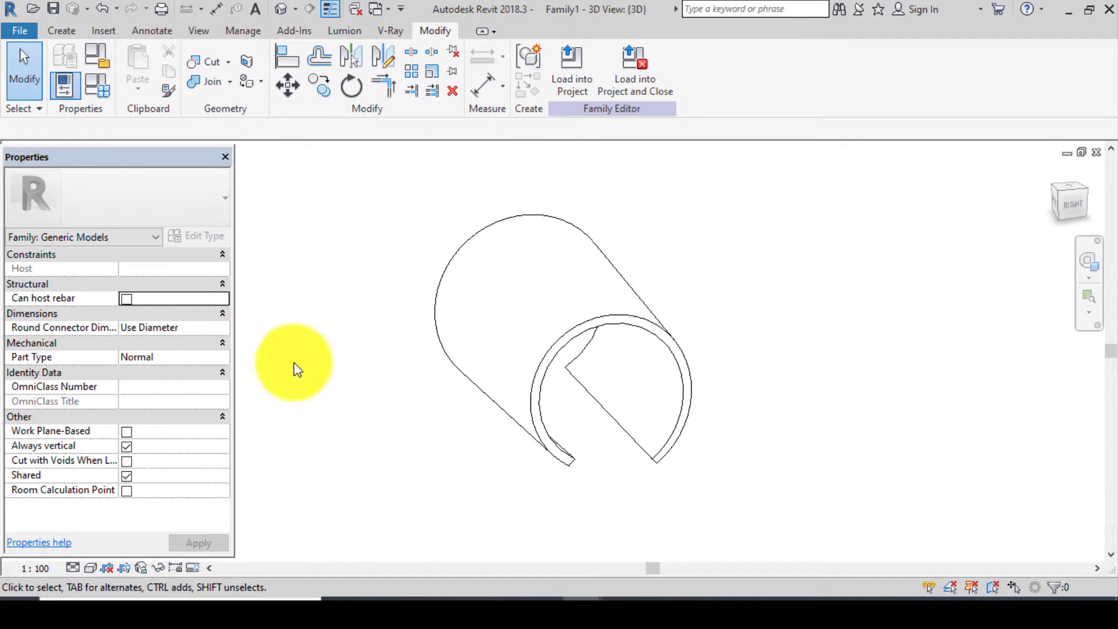
Save the family as TILE in the ROOF RIDGE folder
click(22, 32)
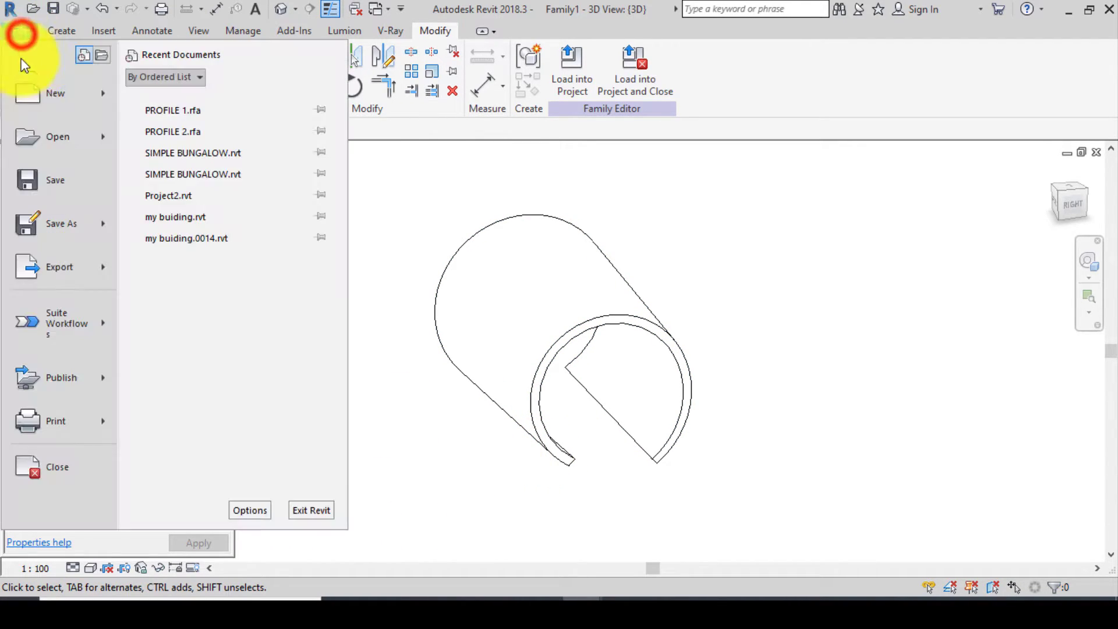
click(103, 224)
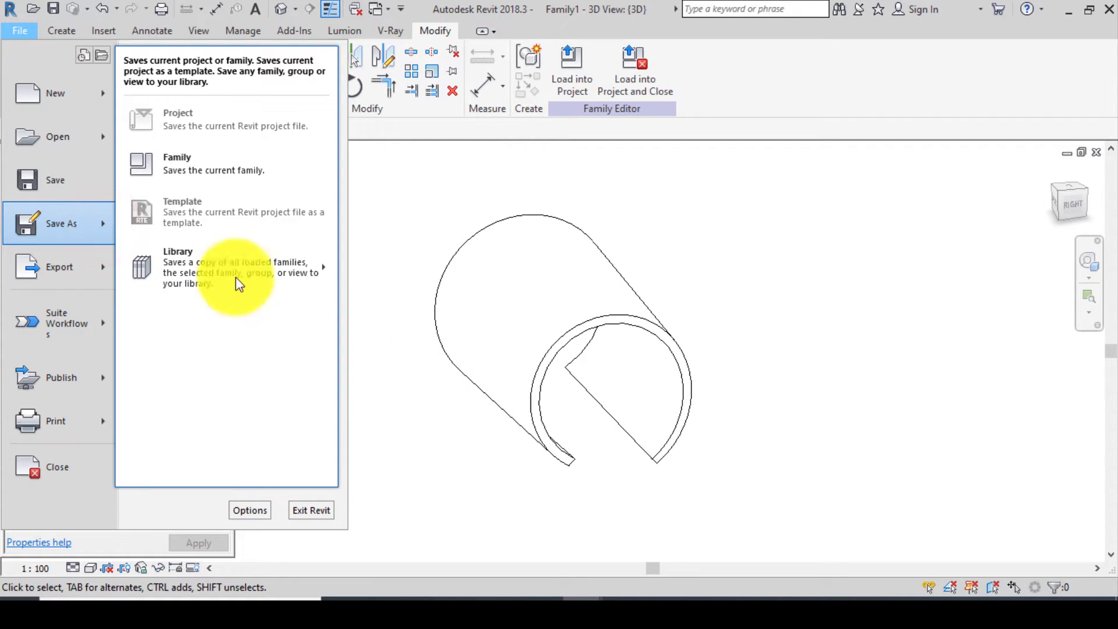
click(220, 179)
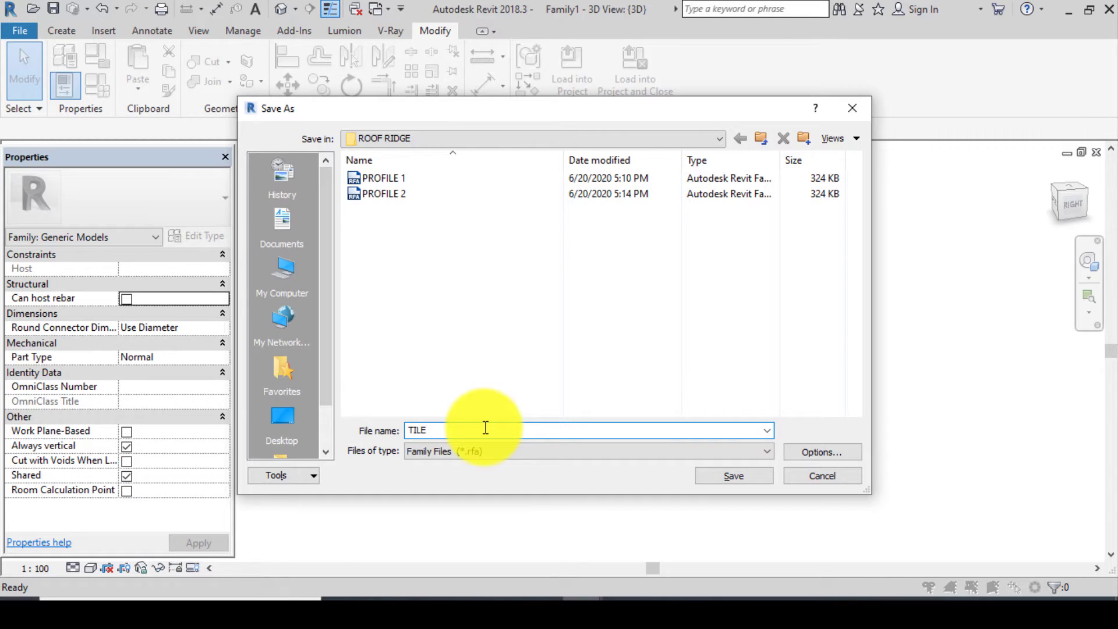
click(718, 479)
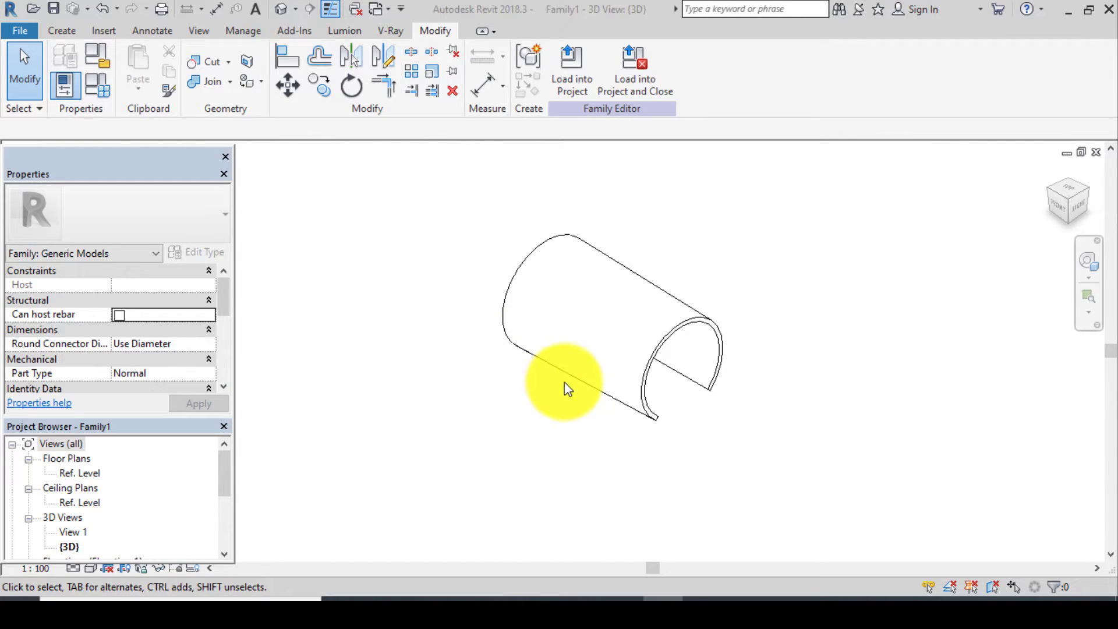
Create a new family from the Generic Model line based template in the English_I template folder
click(22, 33)
click(96, 96)
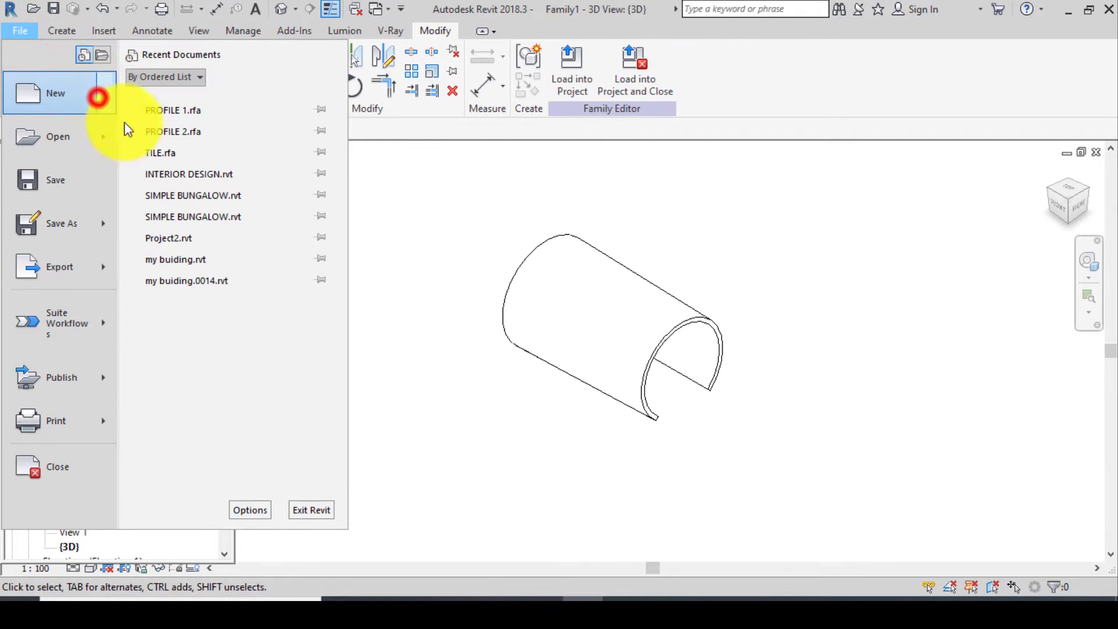
click(169, 144)
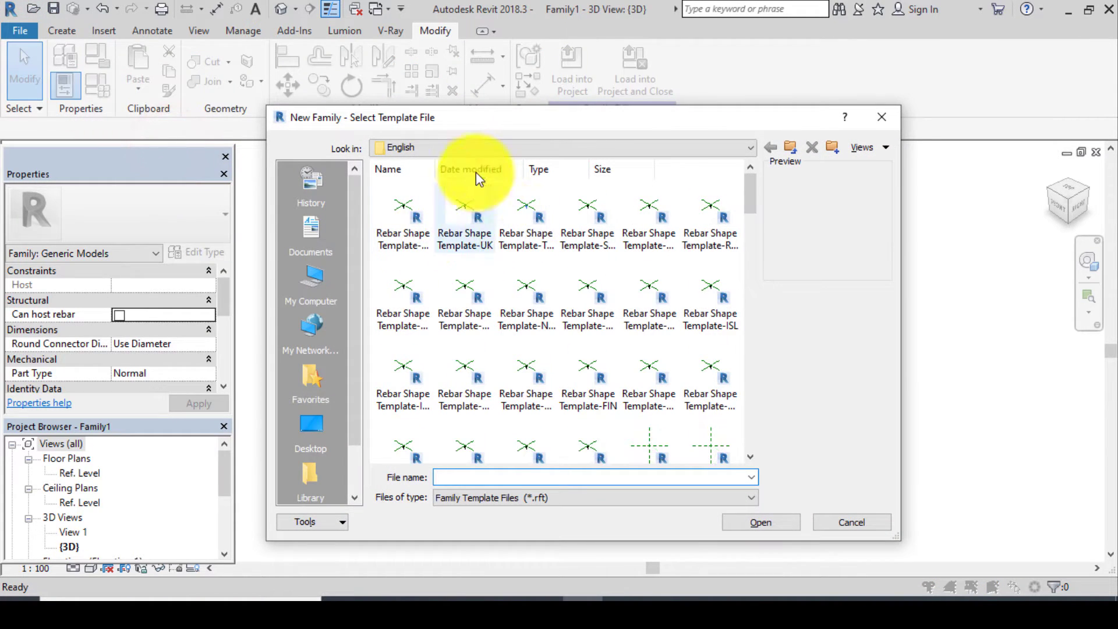
click(466, 155)
click(496, 189)
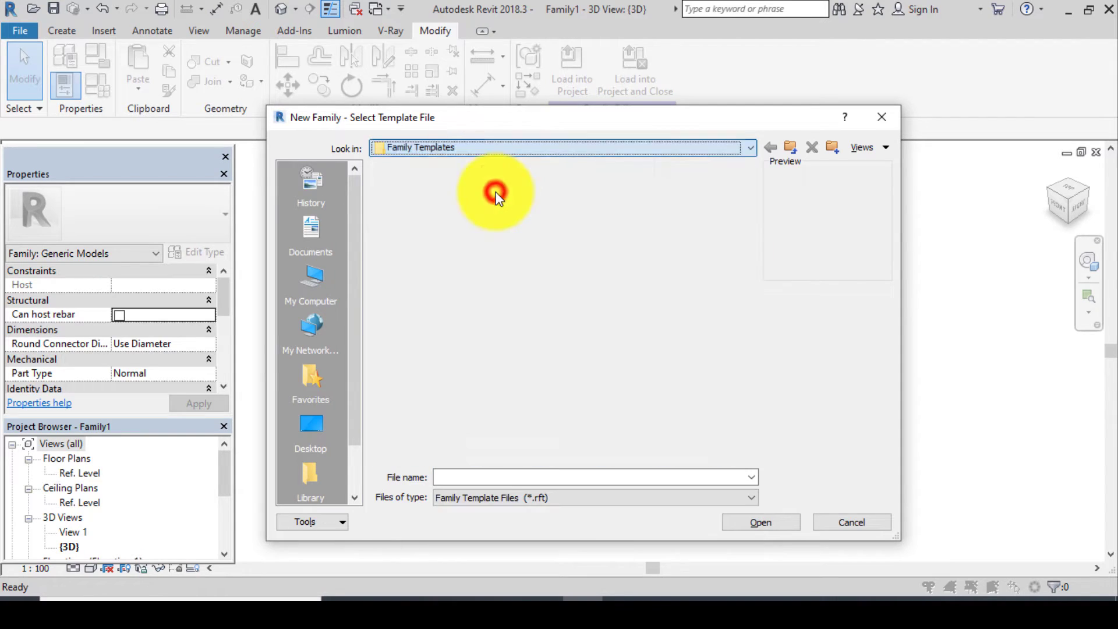
double_click(576, 289)
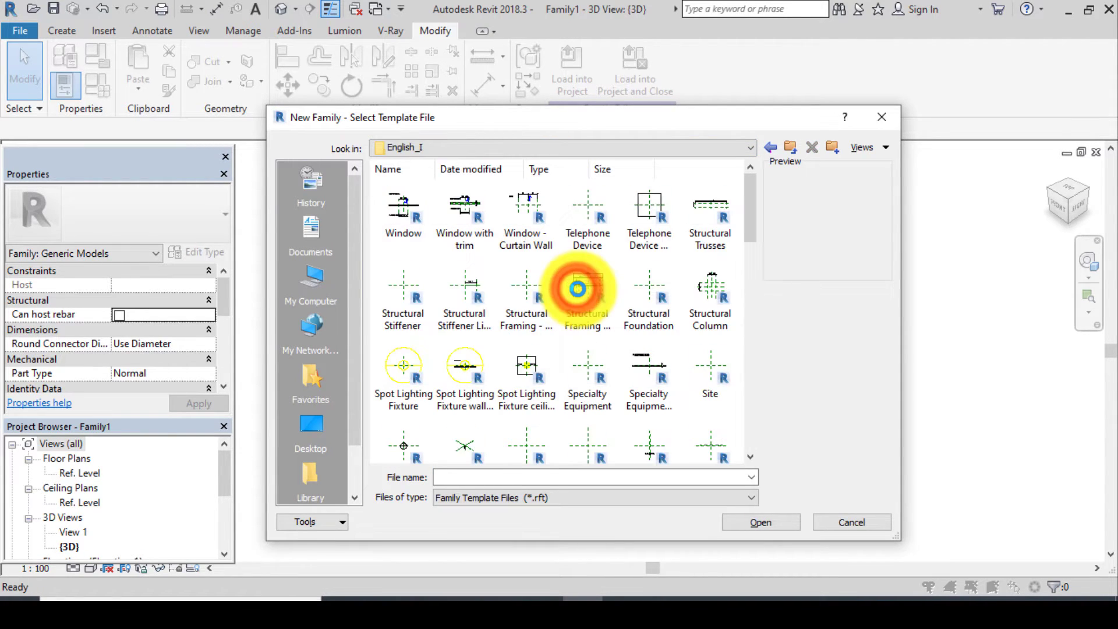
scroll(547, 373, down, 3)
scroll(450, 383, down, 2)
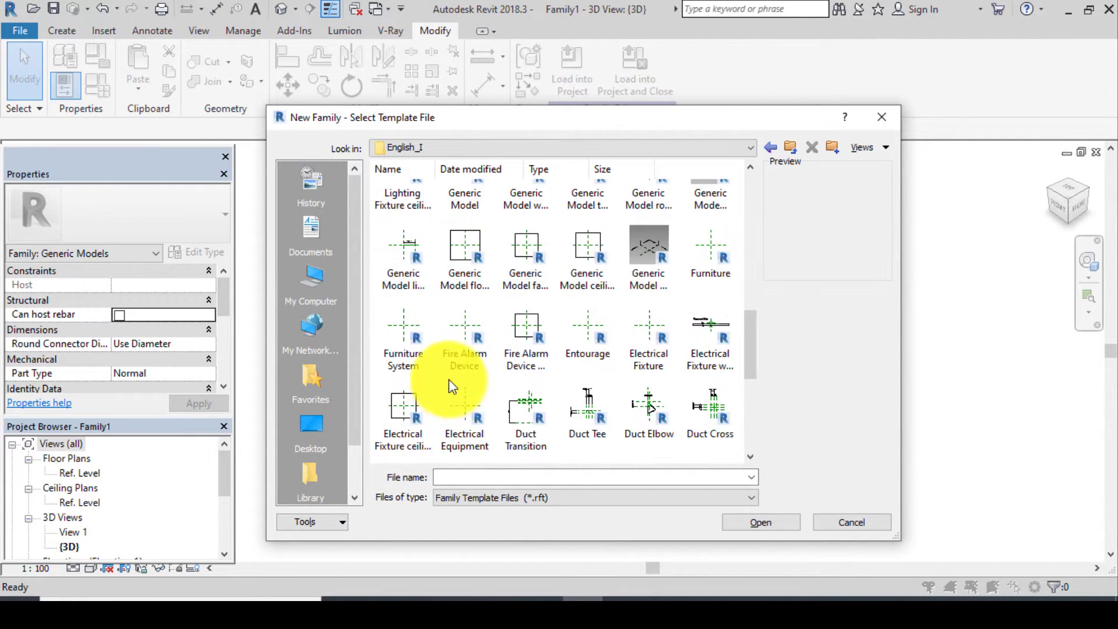
scroll(466, 448, down, 3)
scroll(462, 385, up, 4)
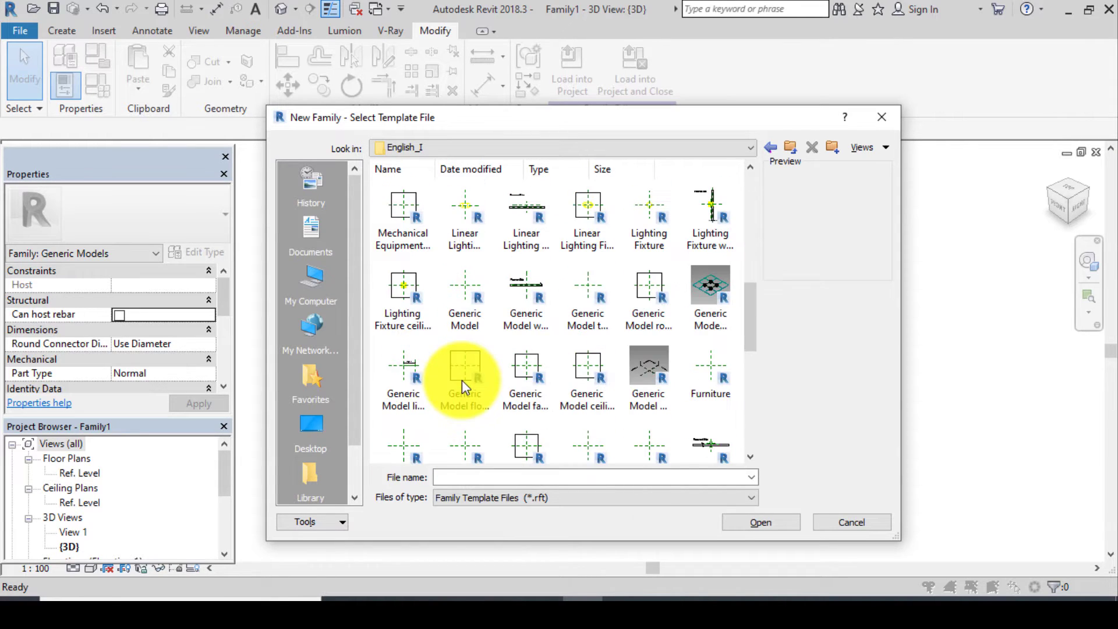
click(399, 390)
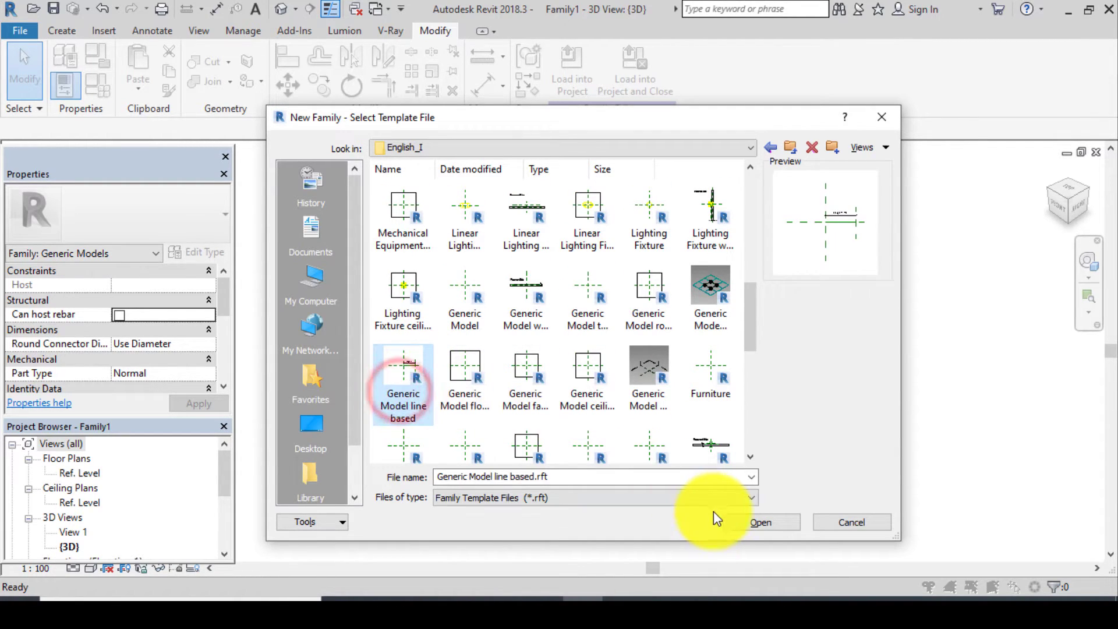
click(733, 519)
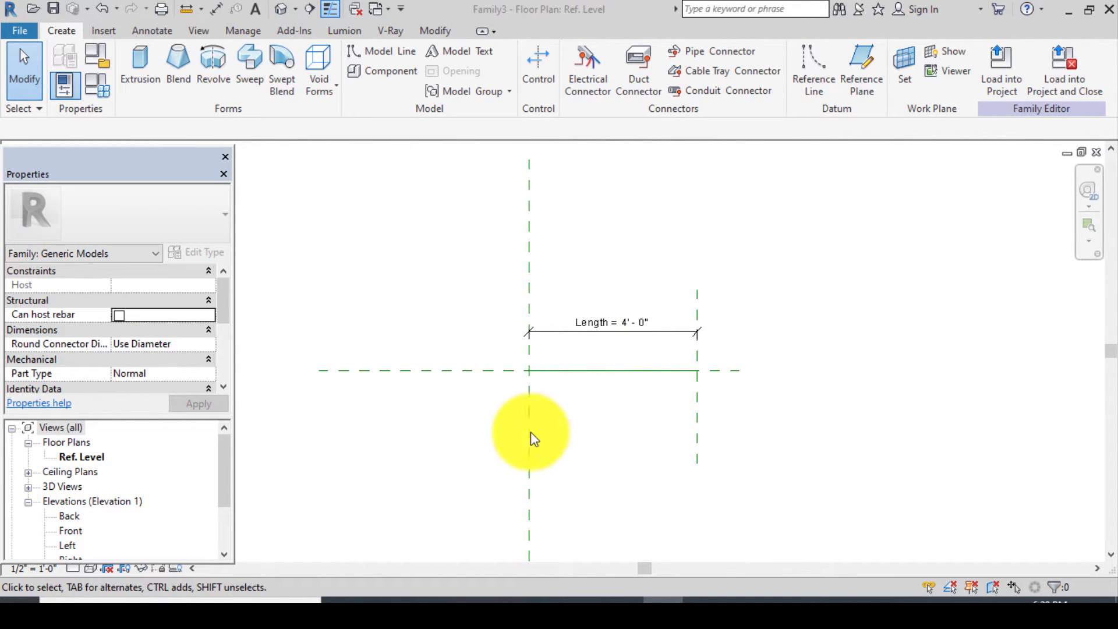
Set the new family's length unit format to millimeters in the project units
scroll(617, 330, up, 1)
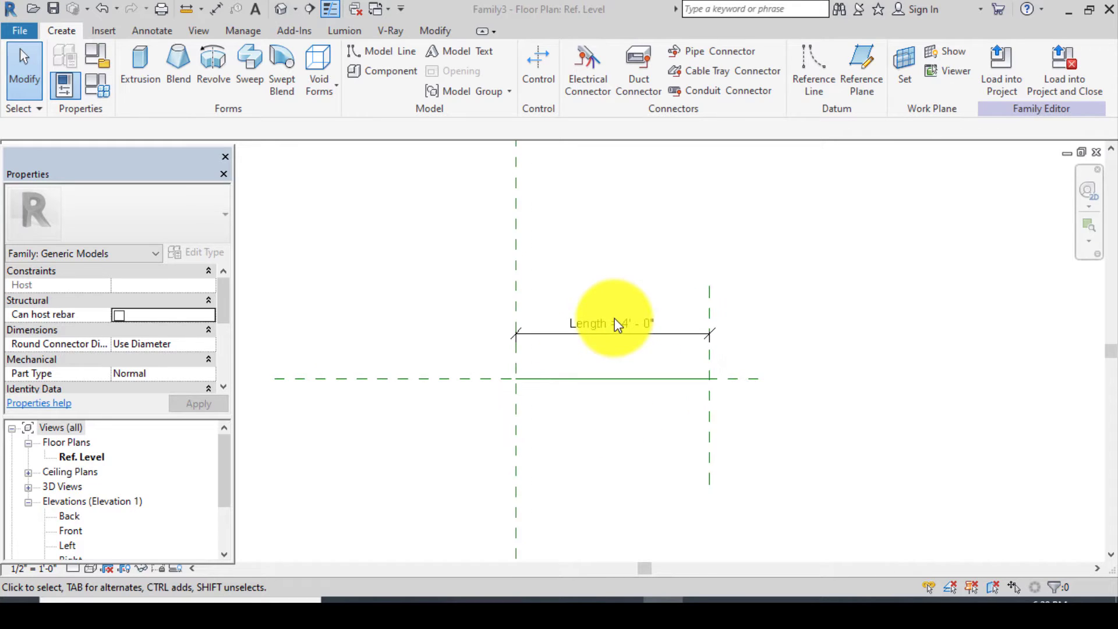
scroll(631, 340, up, 1)
scroll(567, 369, down, 1)
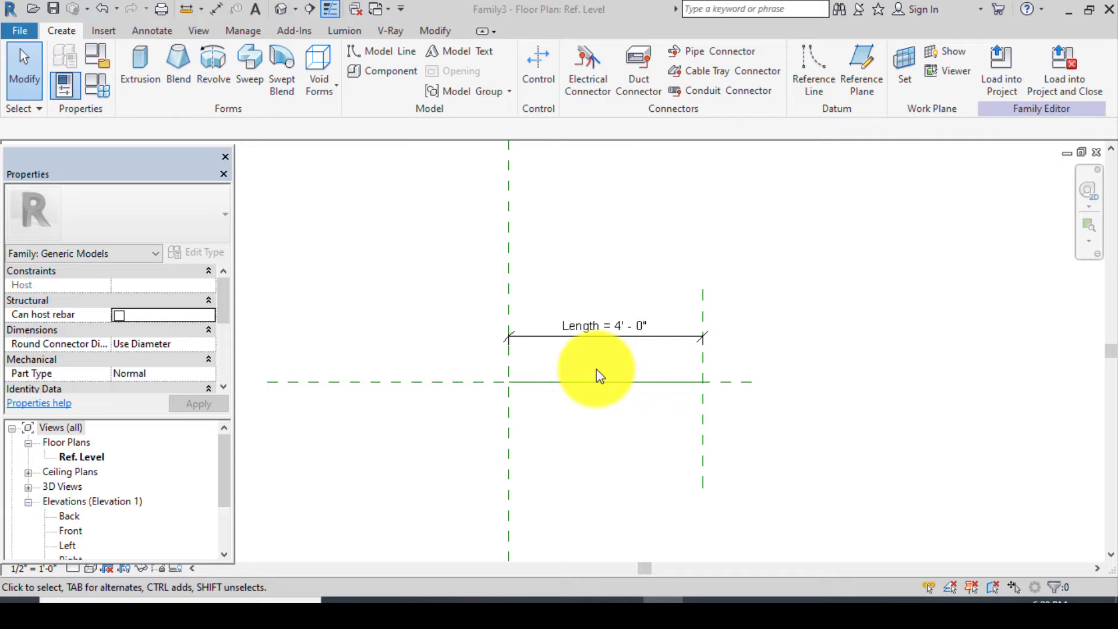
click(611, 391)
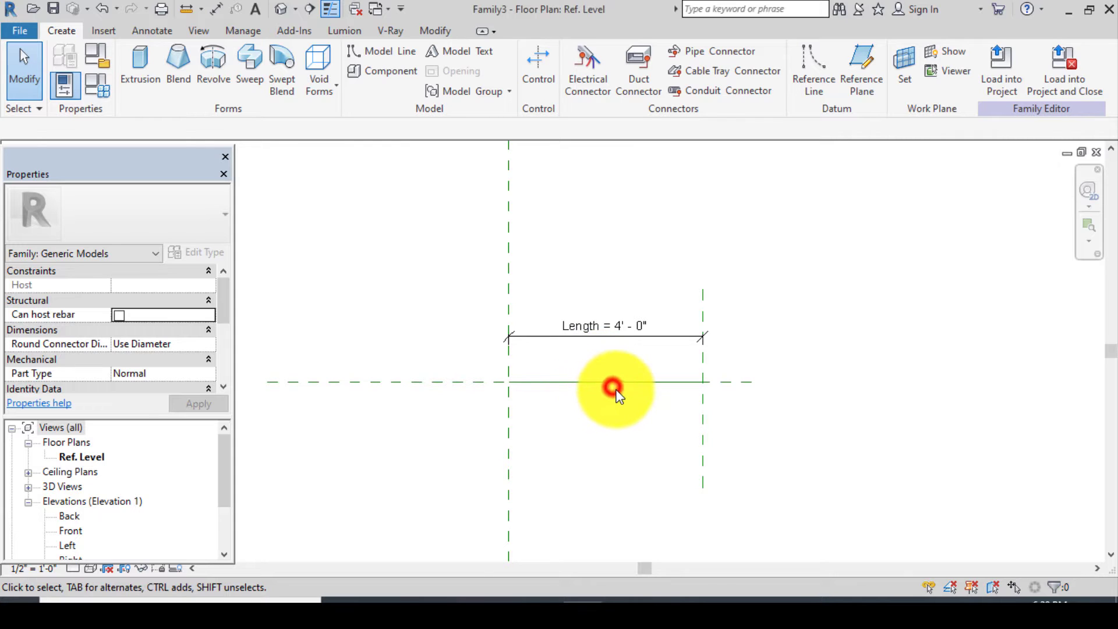
key(u)
key(n)
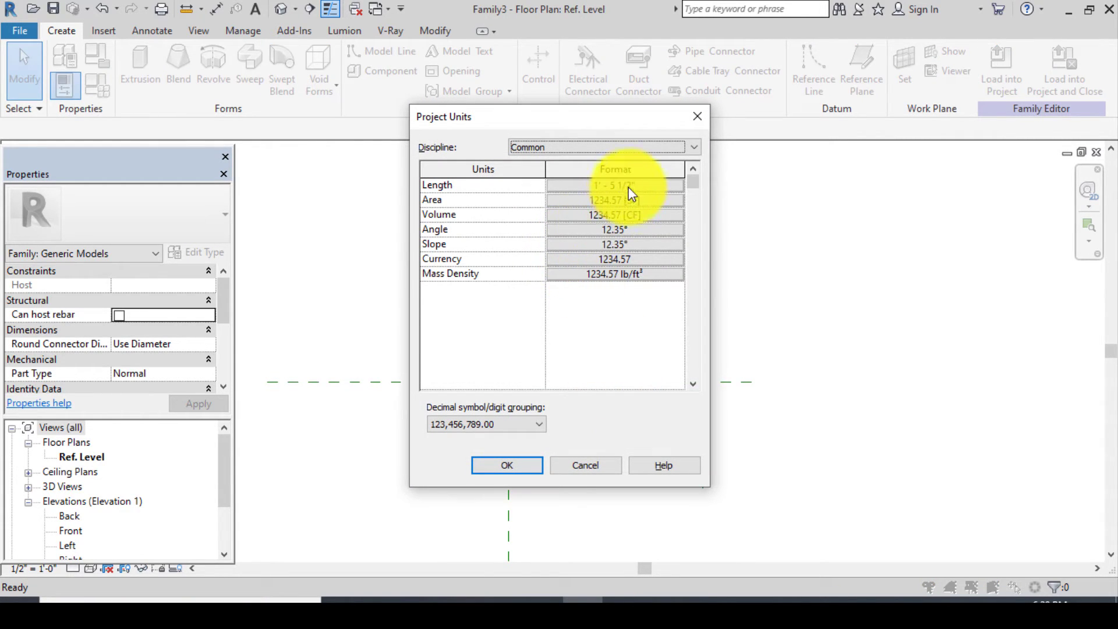
click(627, 190)
click(605, 215)
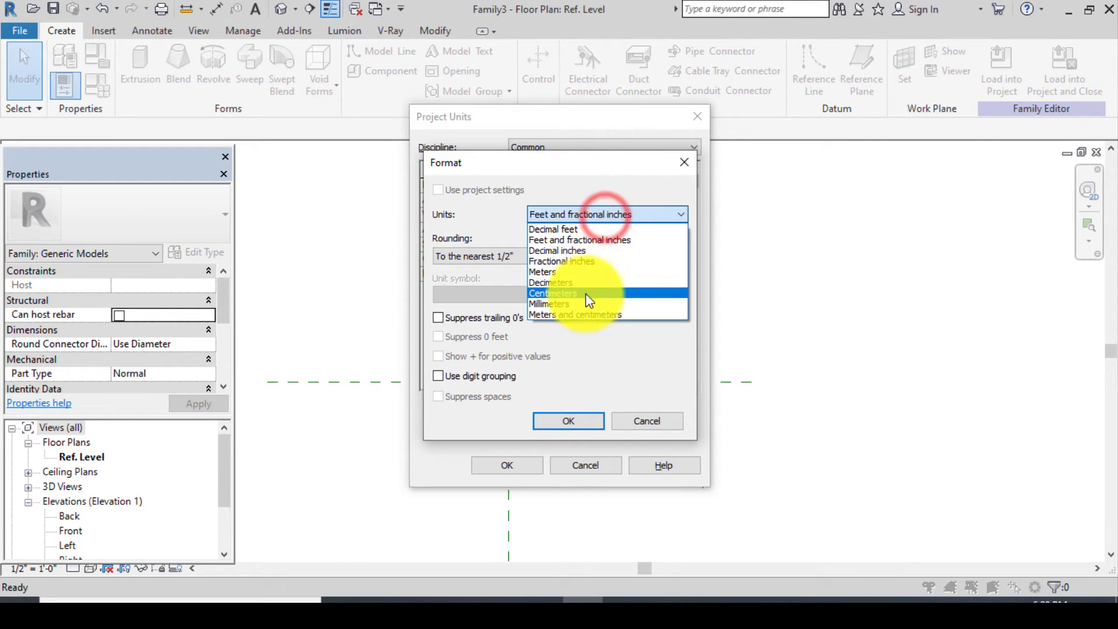
click(586, 304)
click(589, 418)
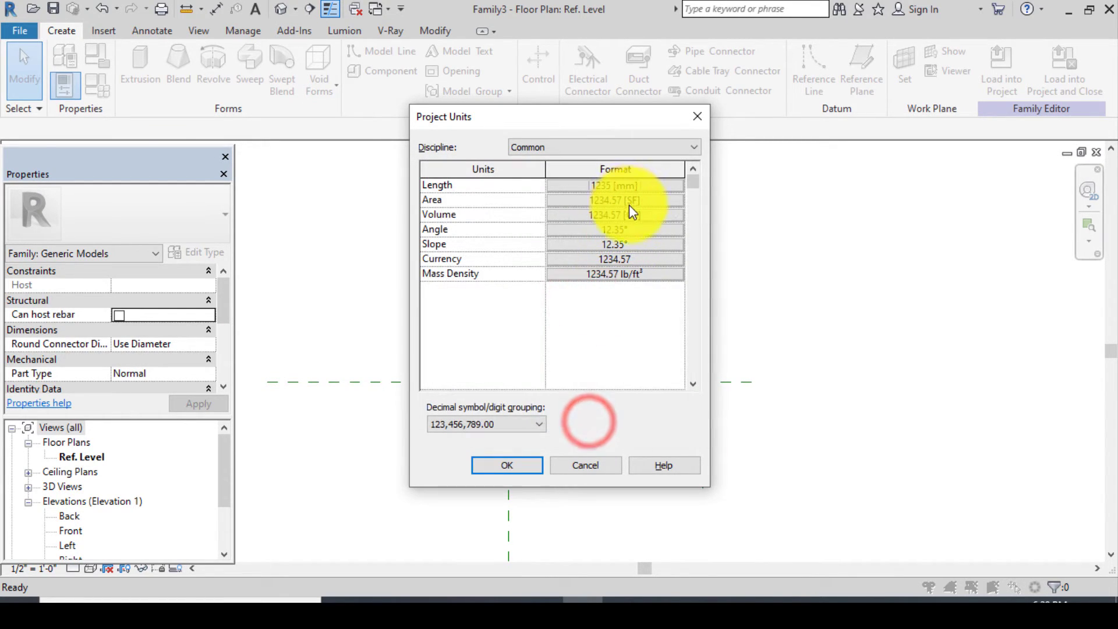
Set the area units to square millimeters and the volume units to cubic millimeters
click(629, 200)
click(609, 213)
click(587, 270)
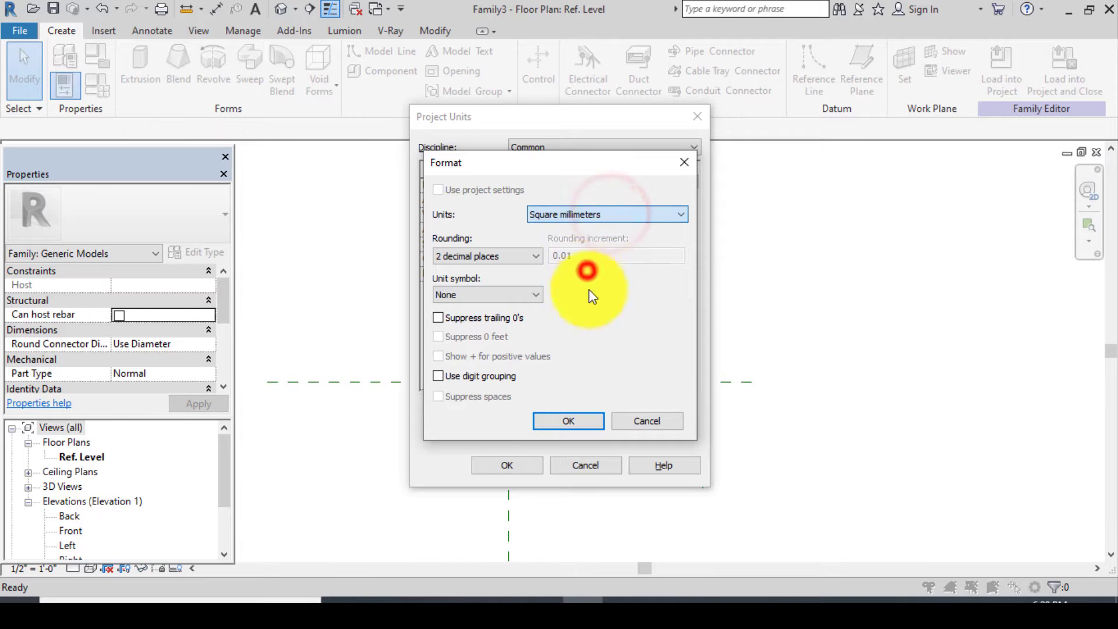
click(568, 421)
click(609, 210)
click(606, 215)
click(589, 282)
click(579, 418)
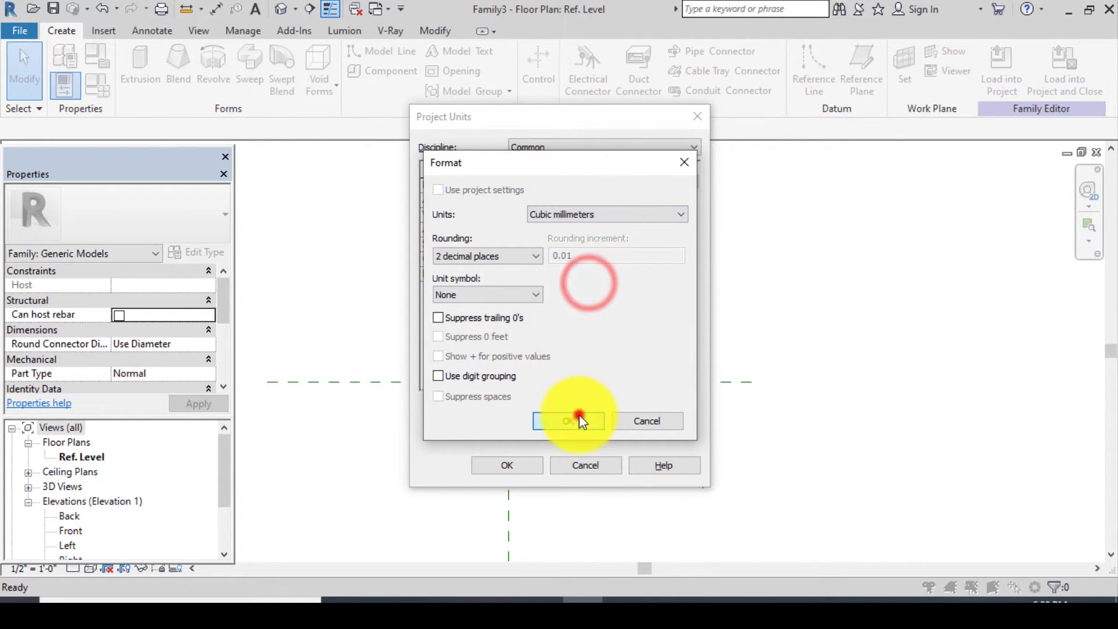
Set the mass density units to kilograms per cubic meter and accept the project units
click(594, 271)
click(582, 215)
click(585, 229)
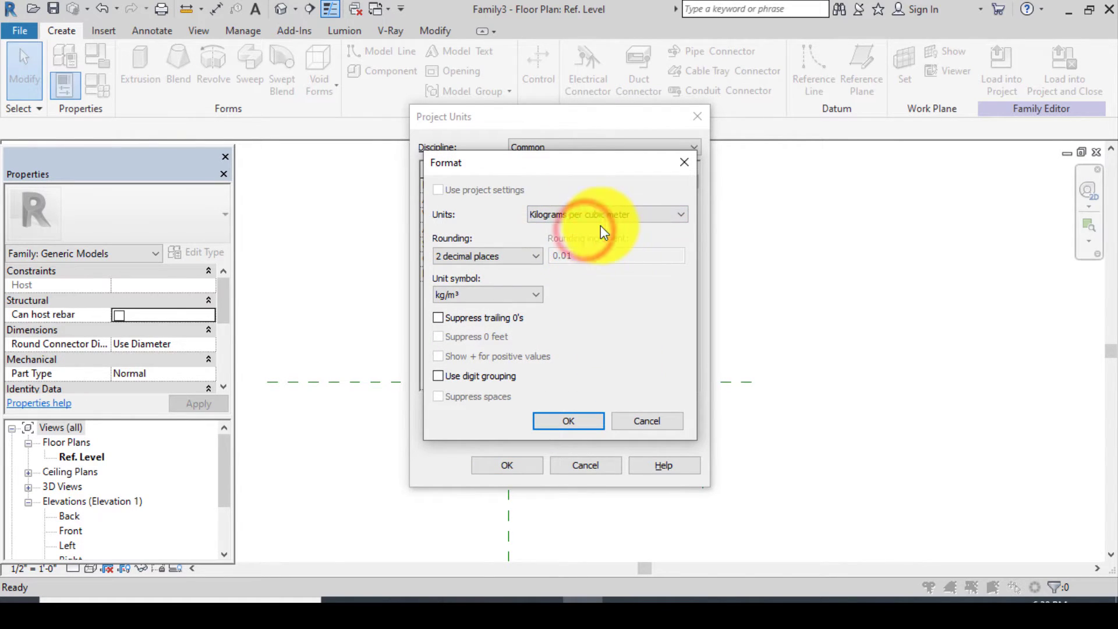
click(549, 422)
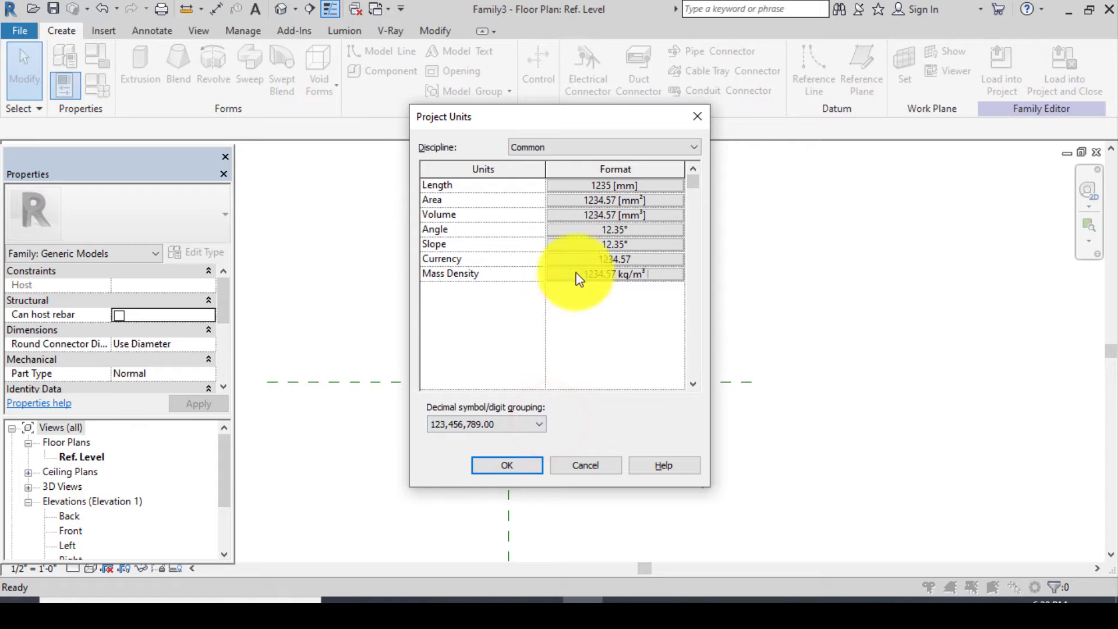
click(530, 470)
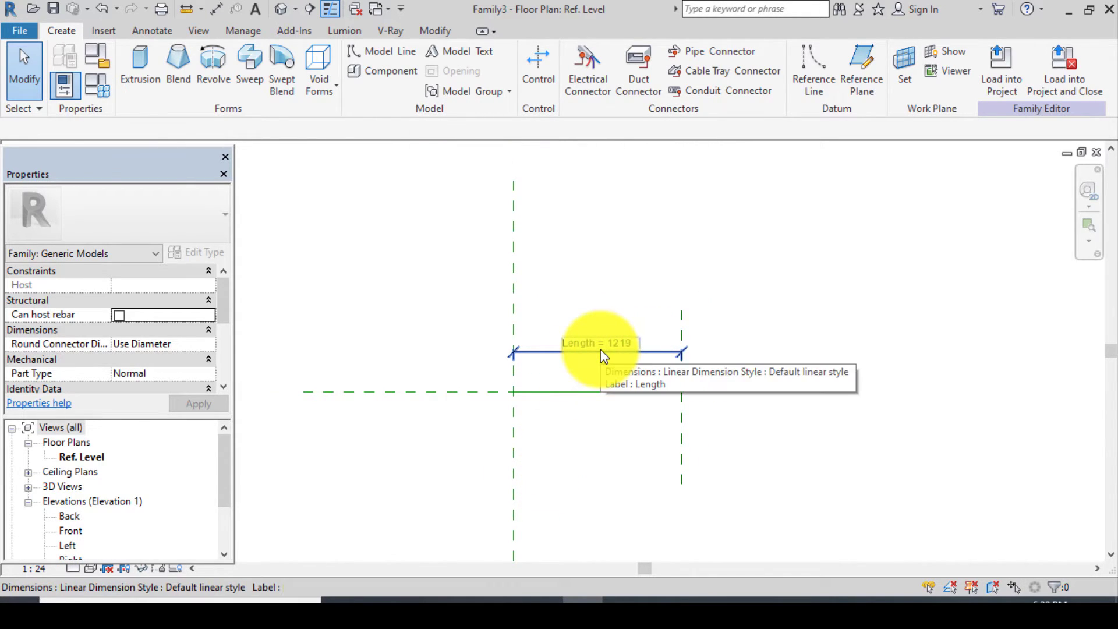
Switch to the TILE family's 3D view and load the family into Family3
scroll(574, 358, up, 1)
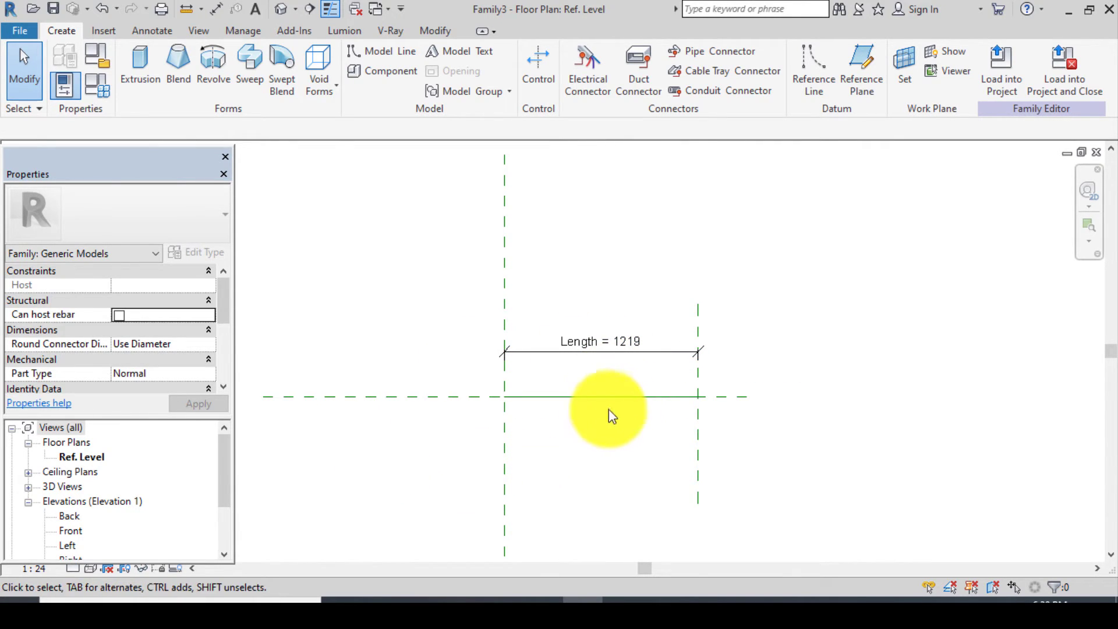
click(379, 11)
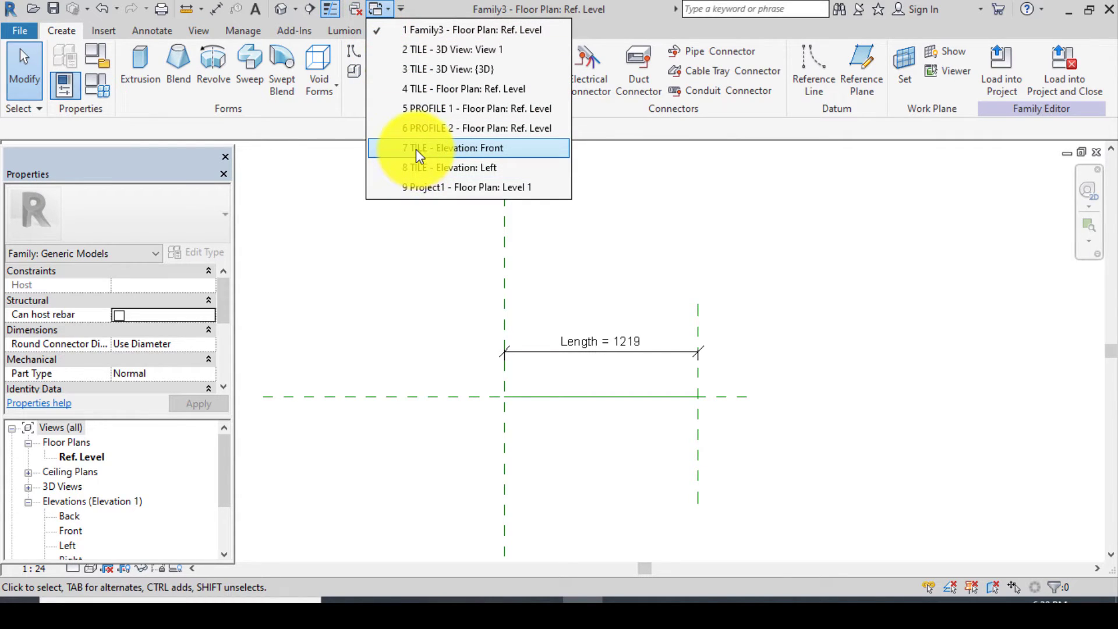
click(434, 68)
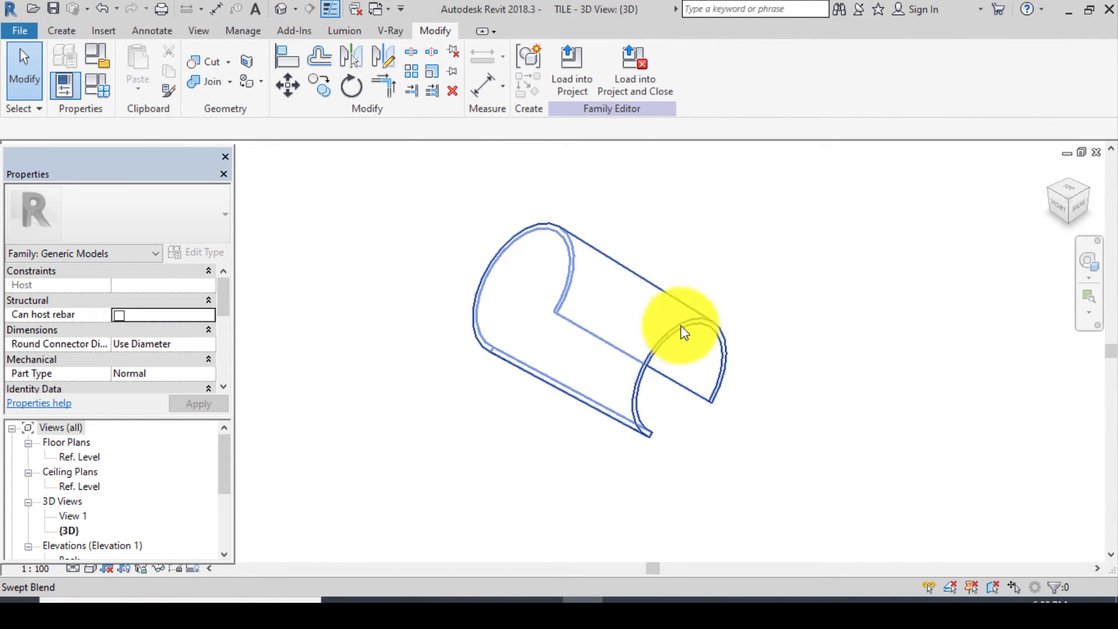
click(1049, 173)
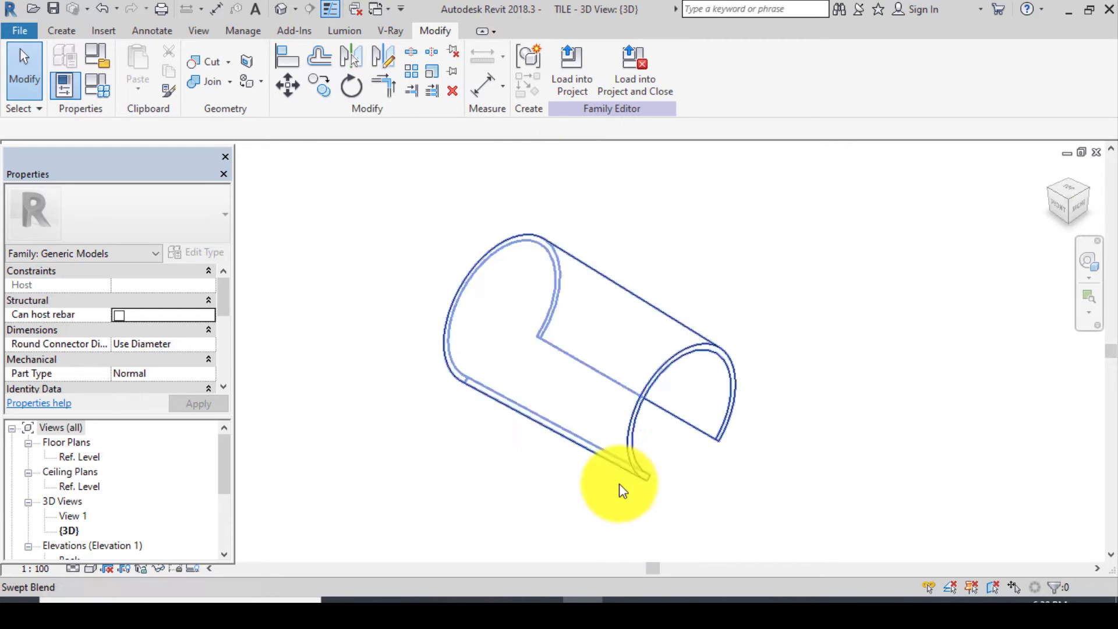
click(573, 88)
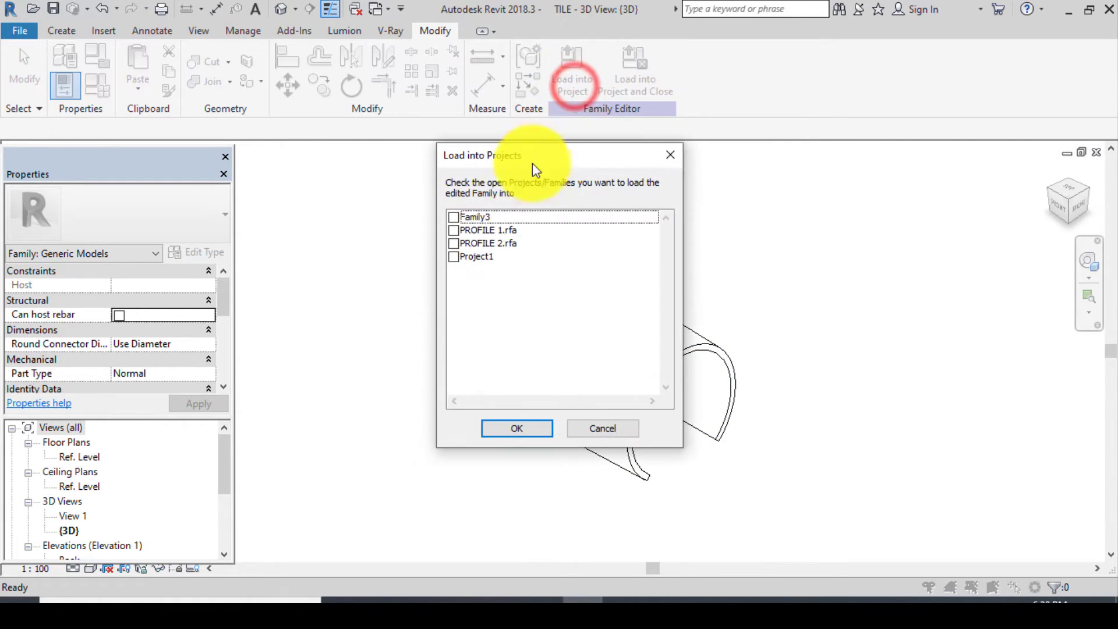
click(455, 217)
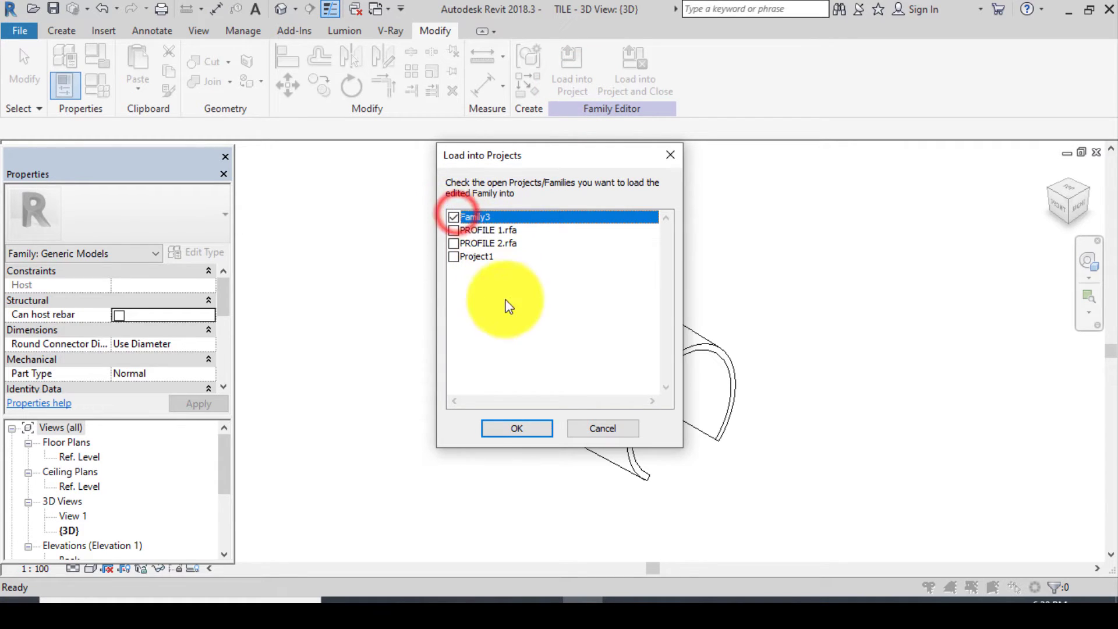
click(524, 430)
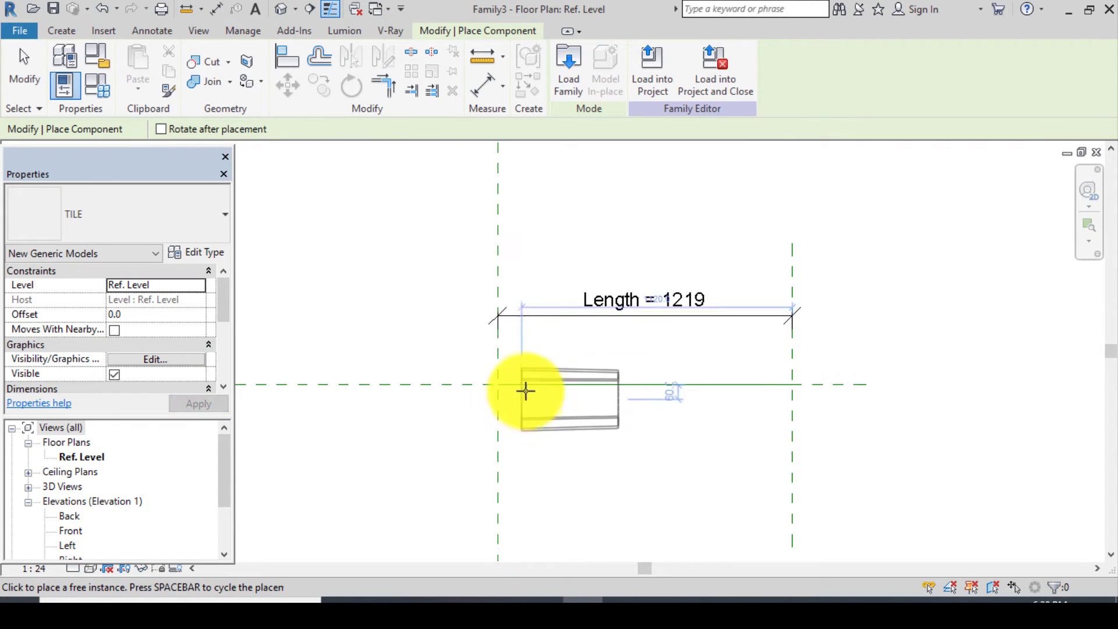
Place one TILE instance on the horizontal reference line, just inside the left reference plane
click(526, 387)
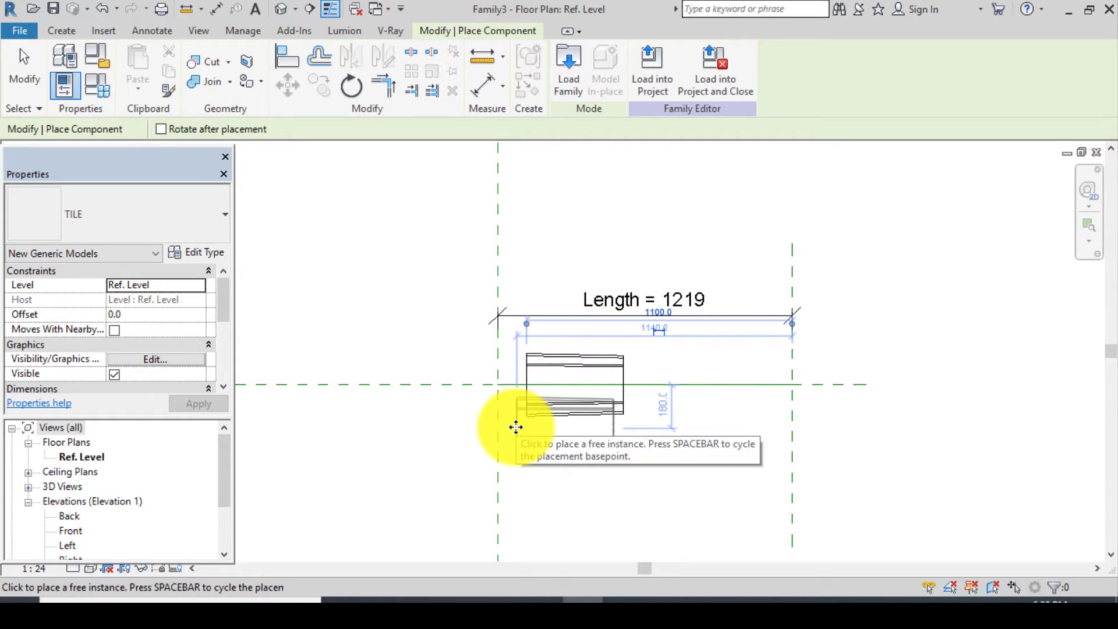
key(Escape)
key(Escape)
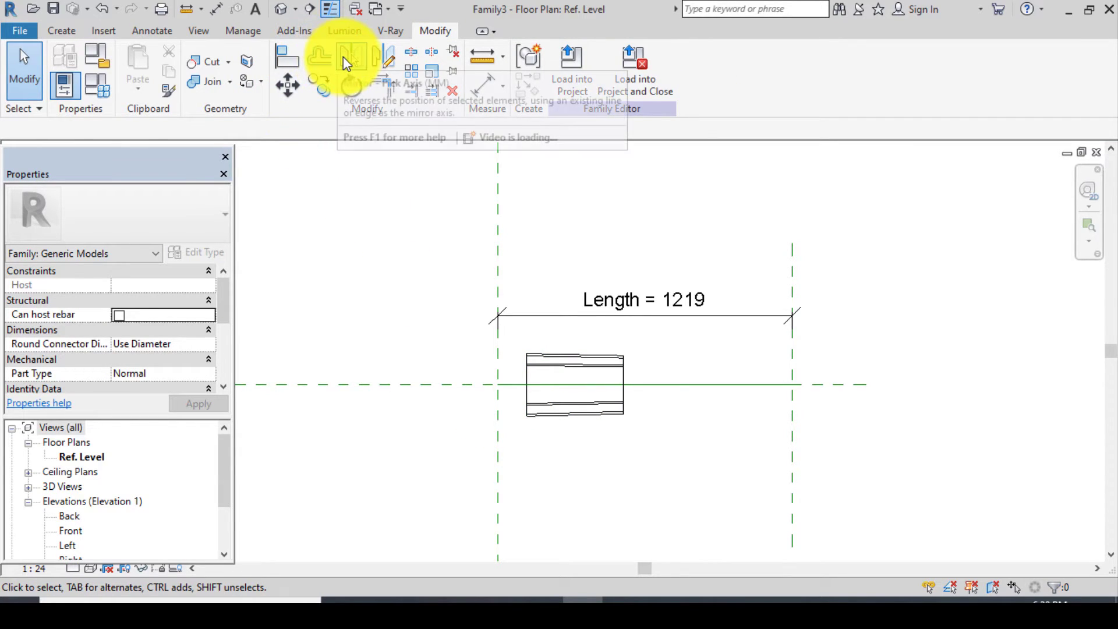
click(345, 56)
scroll(513, 367, up, 2)
click(489, 366)
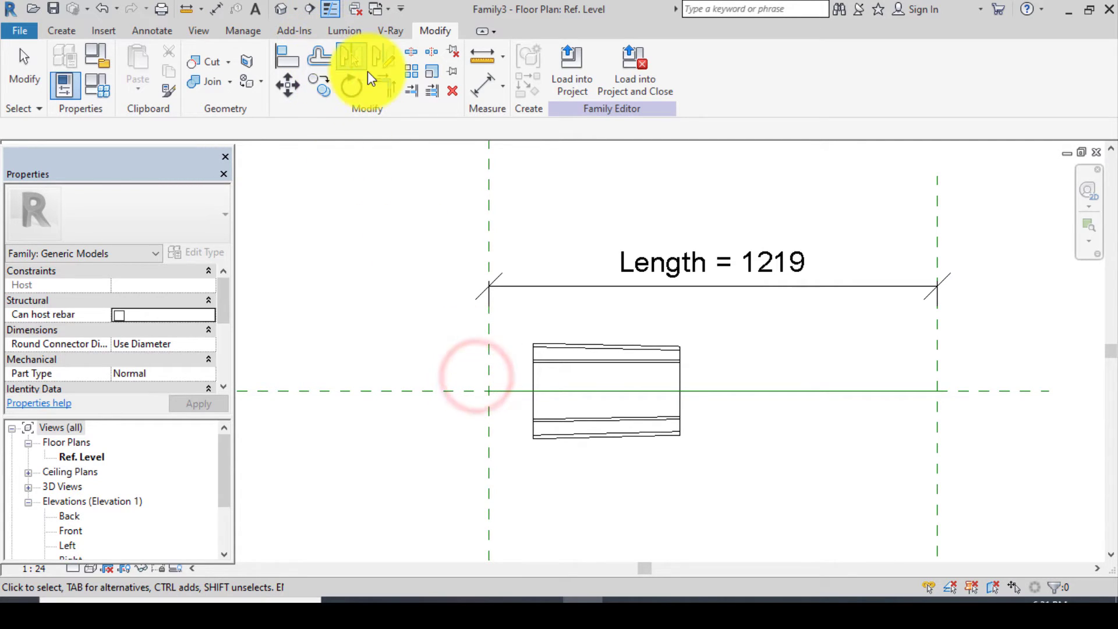
Align the tile's left end to the left reference plane and lock the alignment
click(285, 54)
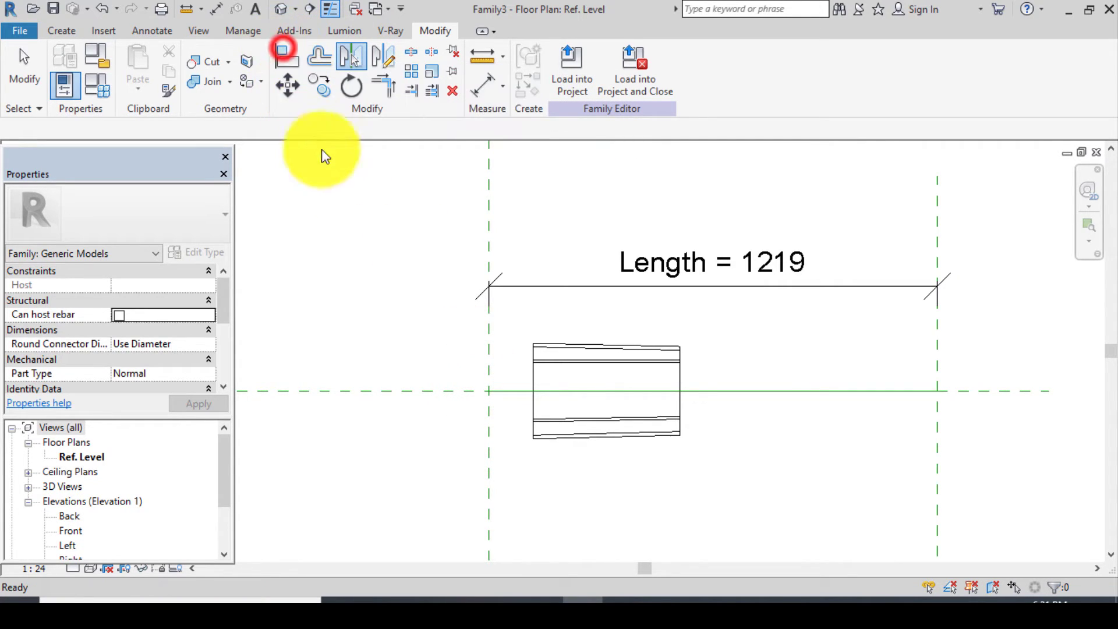
click(488, 369)
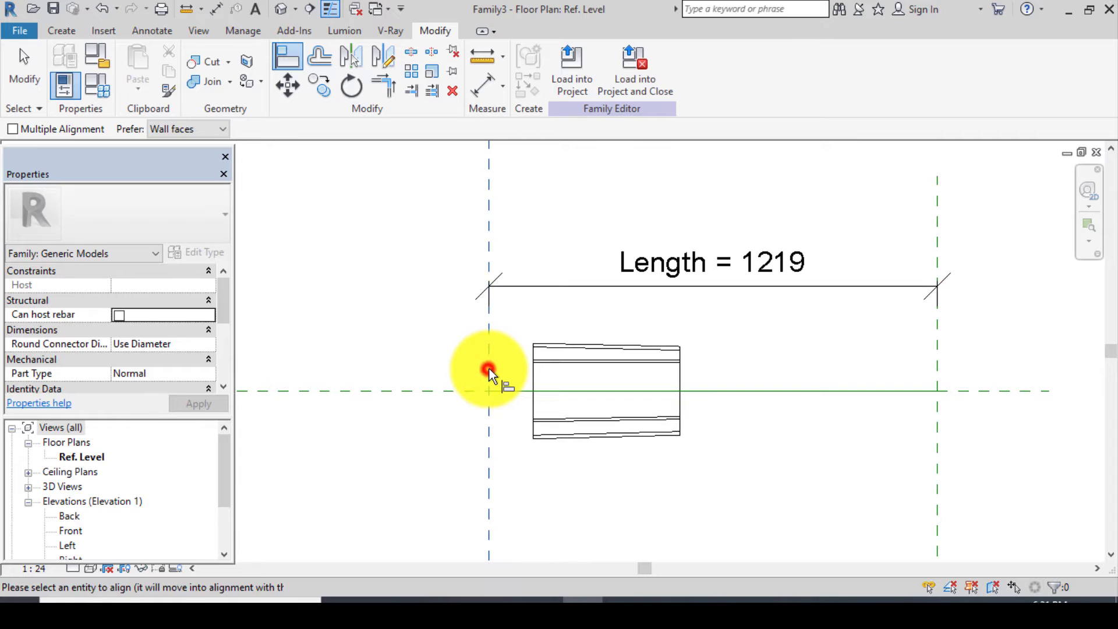
click(532, 378)
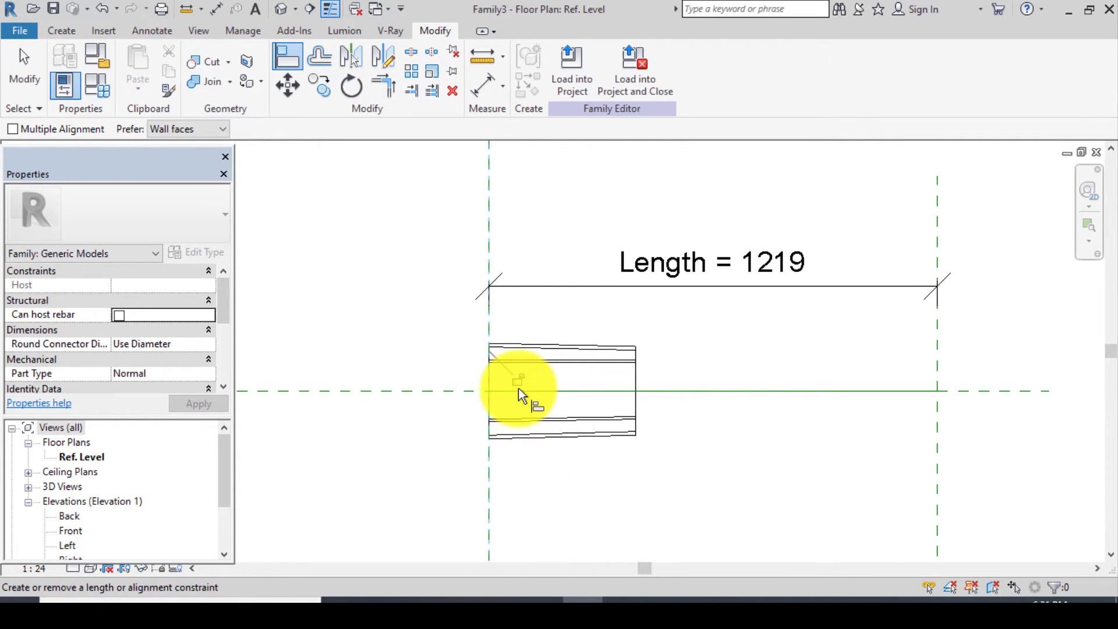
click(515, 381)
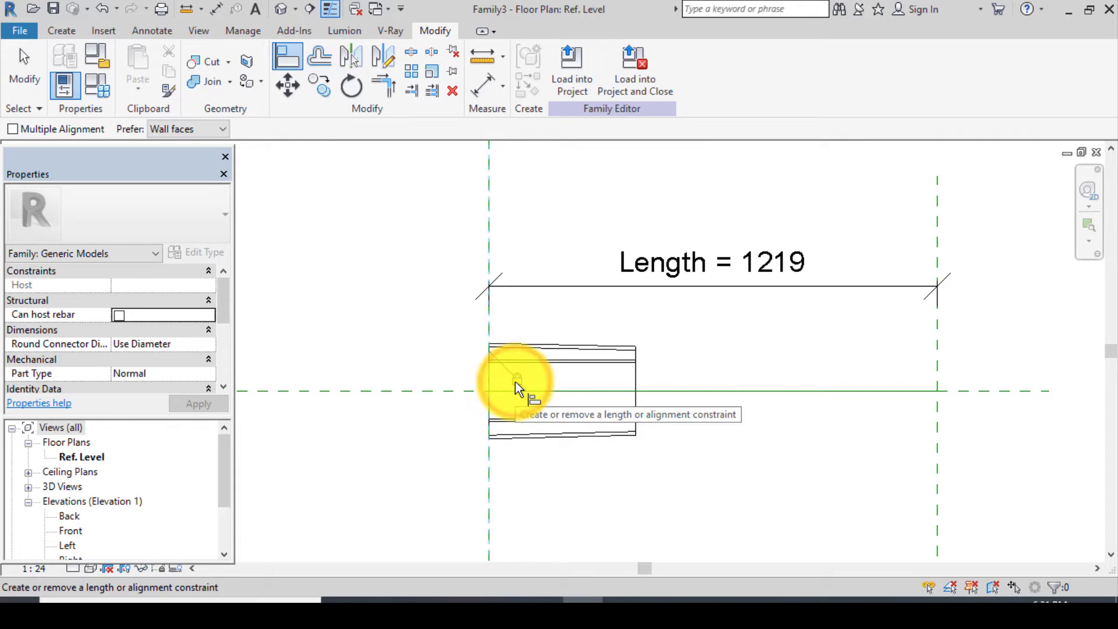
scroll(518, 387, down, 2)
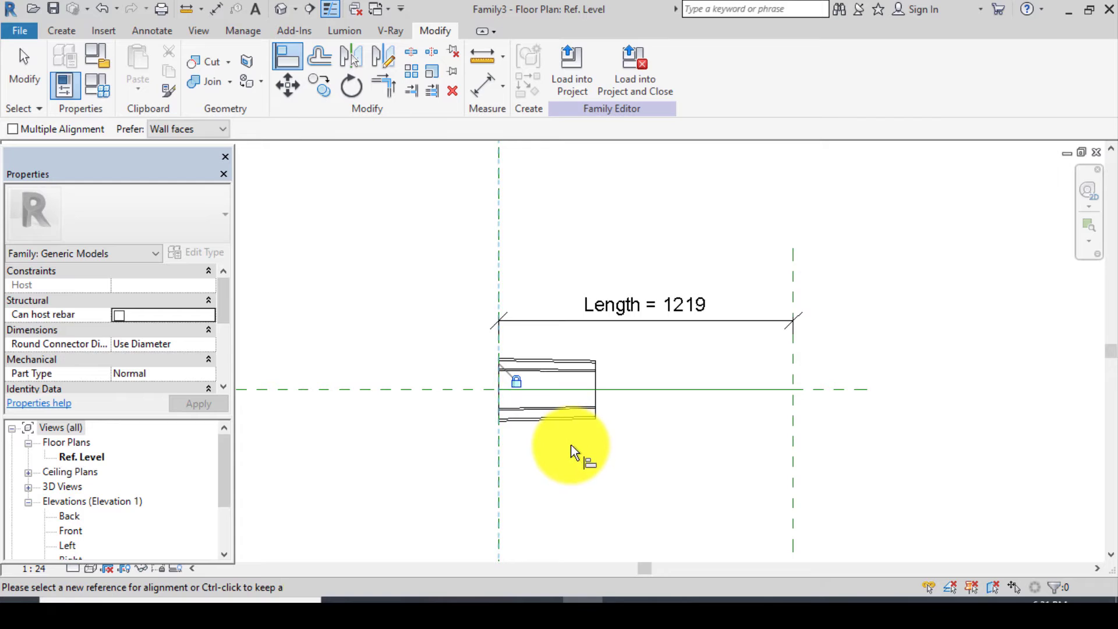
key(Escape)
Array the tile as a grouped linear array of 2, moving to Last, from its right end to the right reference plane
click(579, 421)
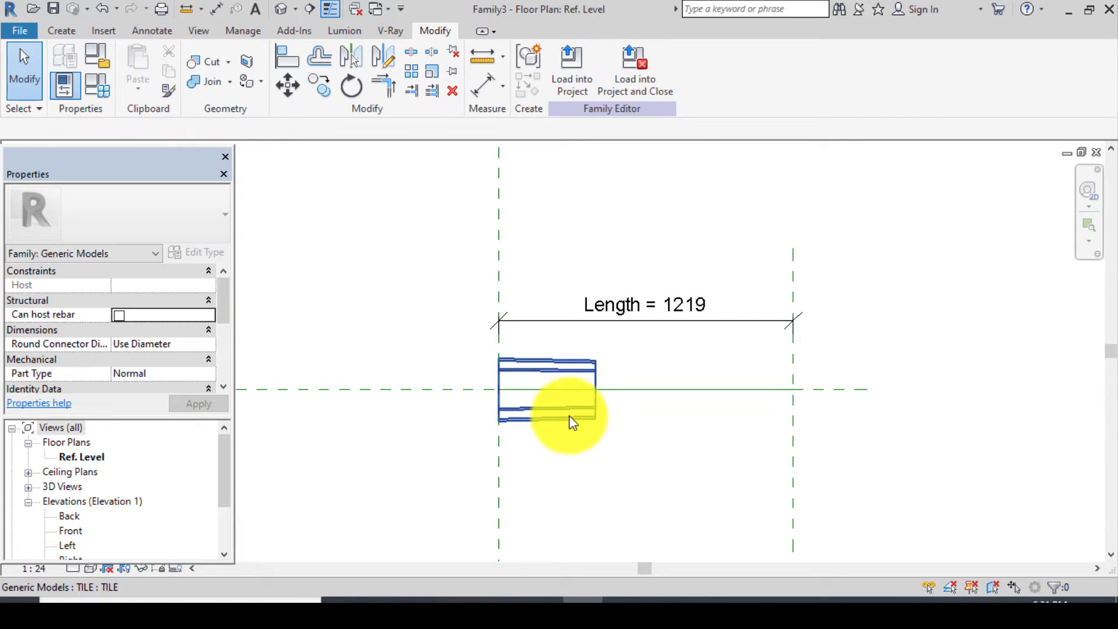
click(569, 407)
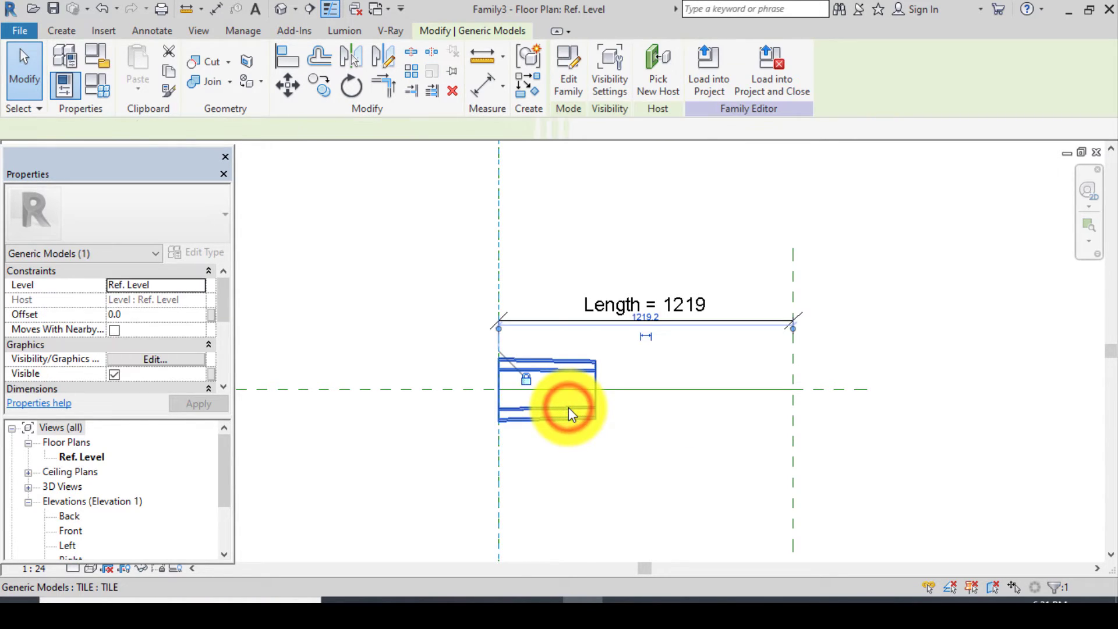
click(411, 70)
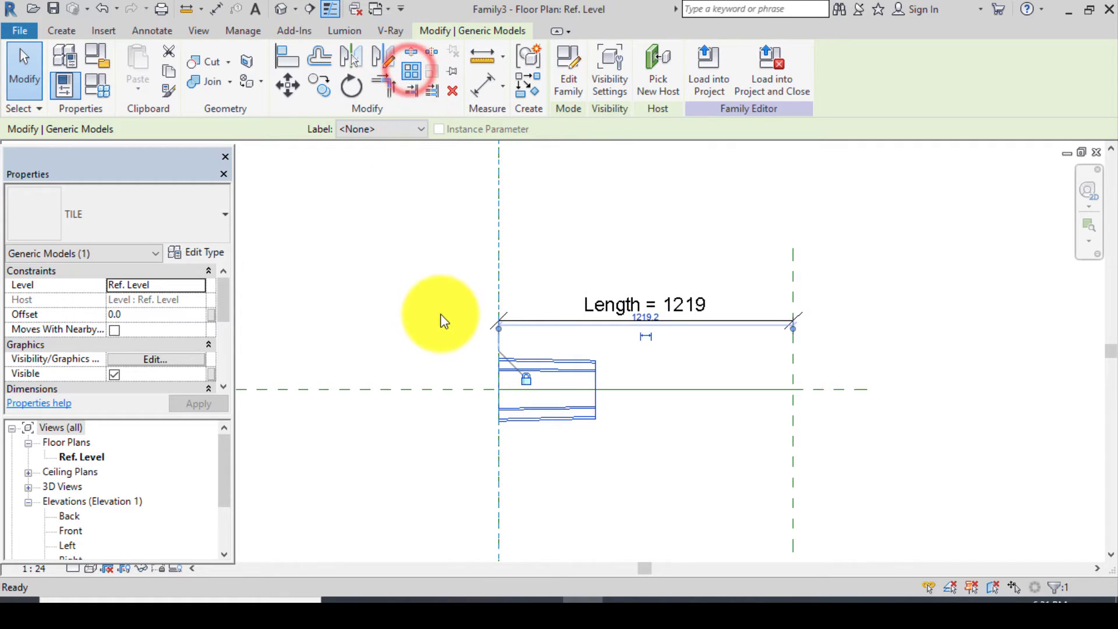
click(565, 389)
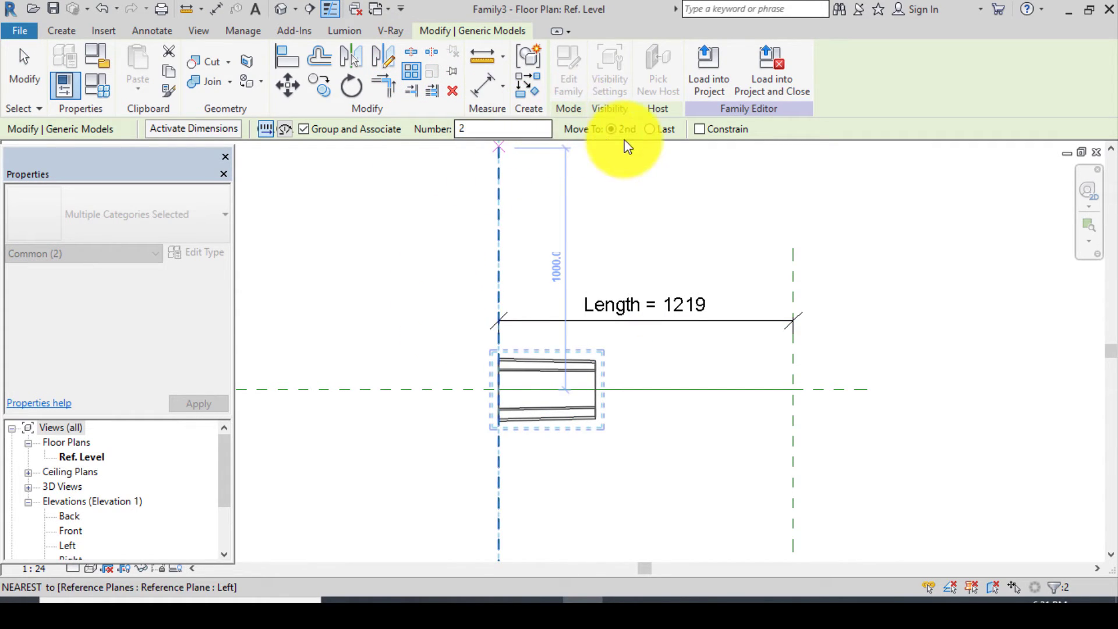
key(Escape)
scroll(607, 367, up, 1)
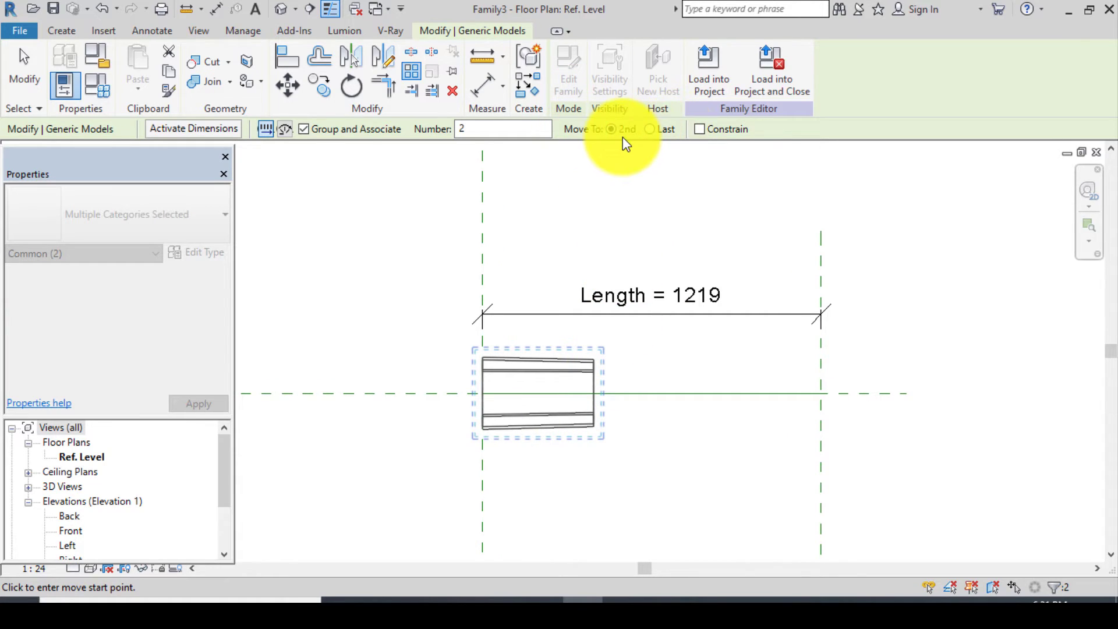
click(649, 130)
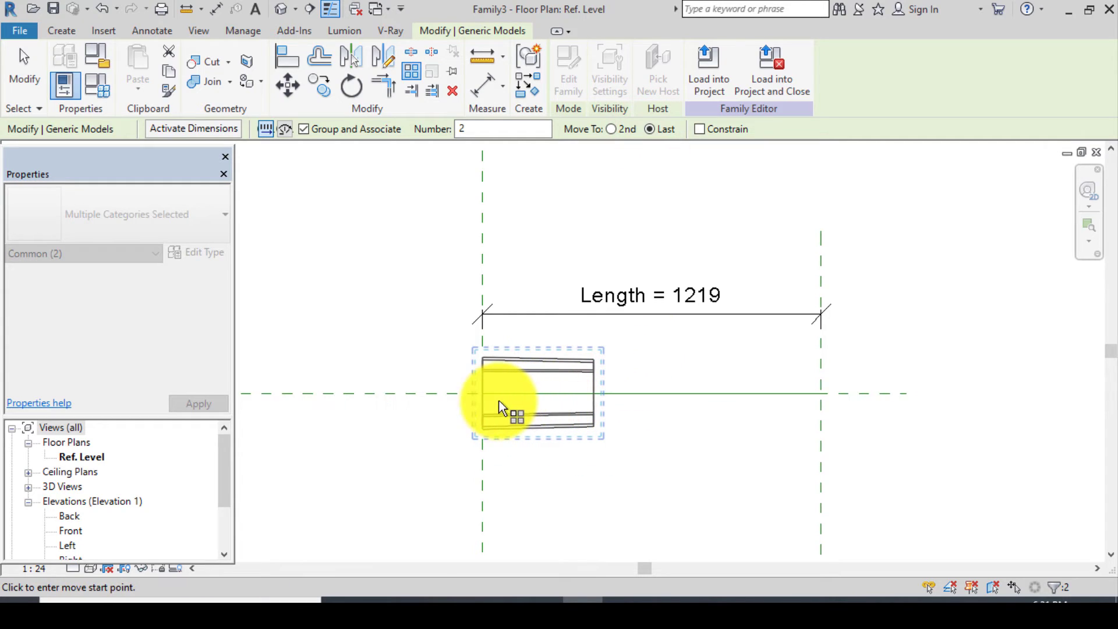
click(592, 389)
click(824, 396)
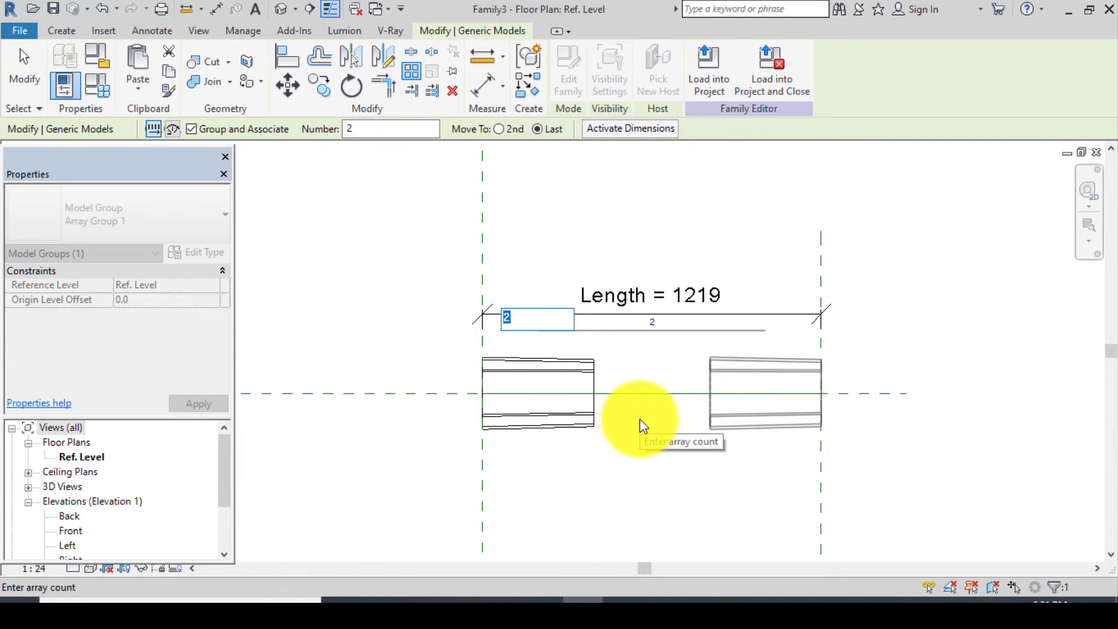
key(Return)
click(672, 443)
click(792, 414)
click(327, 205)
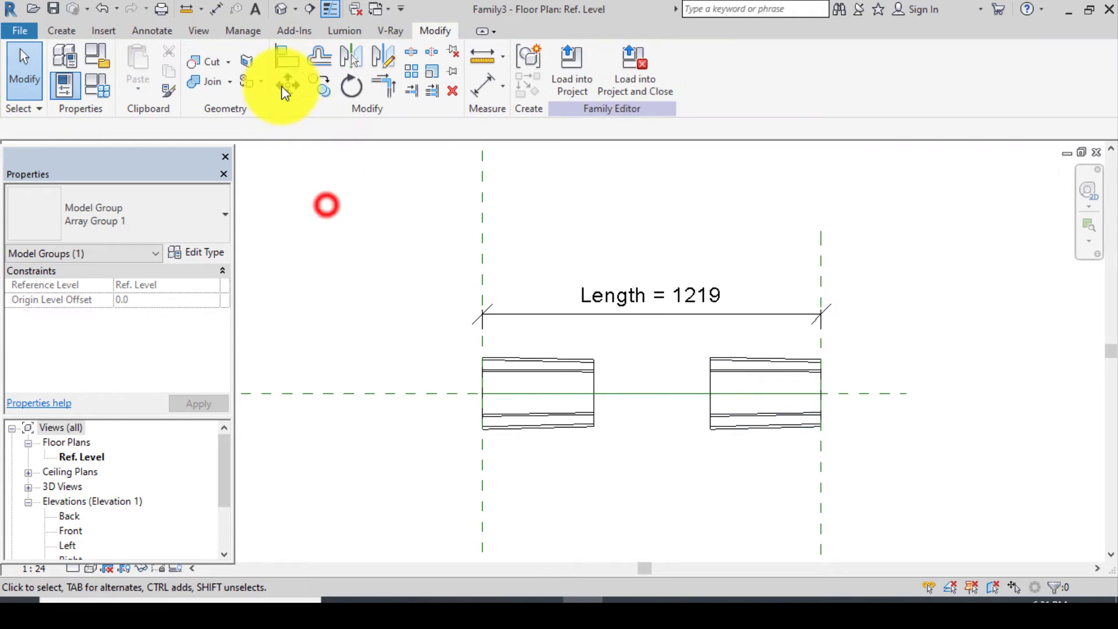
Align the second tile's right end to the right reference plane and lock the alignment
click(283, 56)
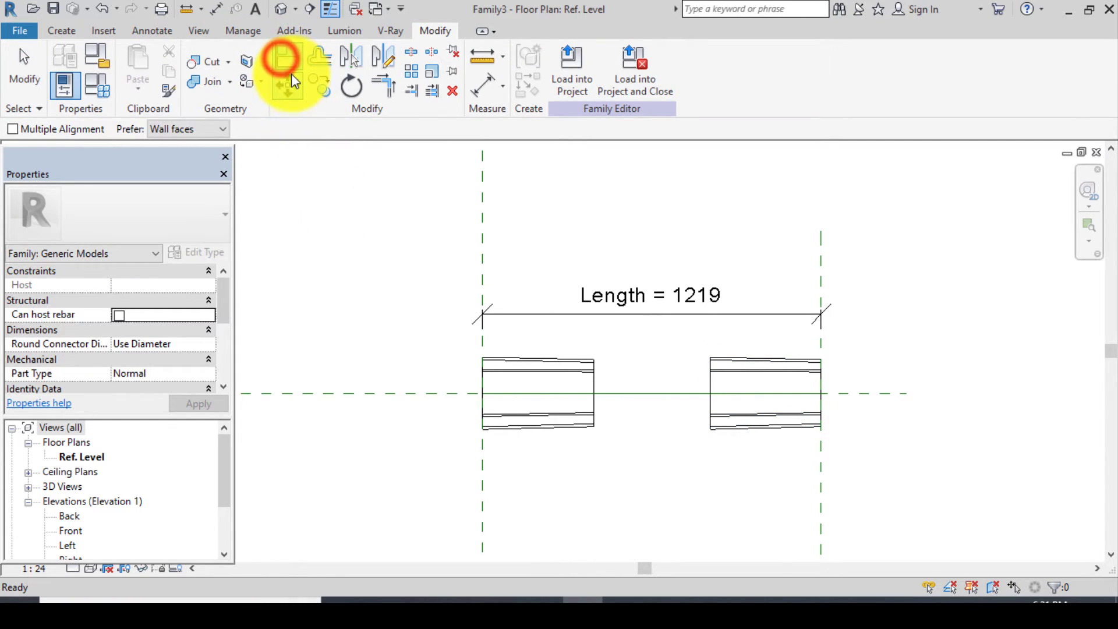
click(819, 458)
scroll(843, 416, up, 2)
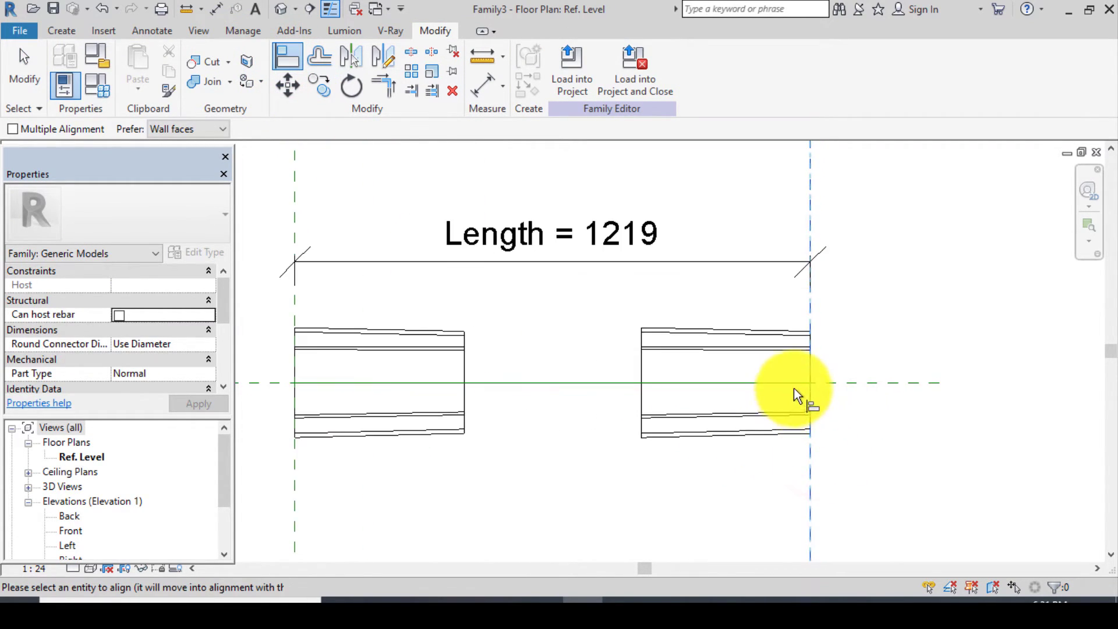
click(813, 379)
click(836, 380)
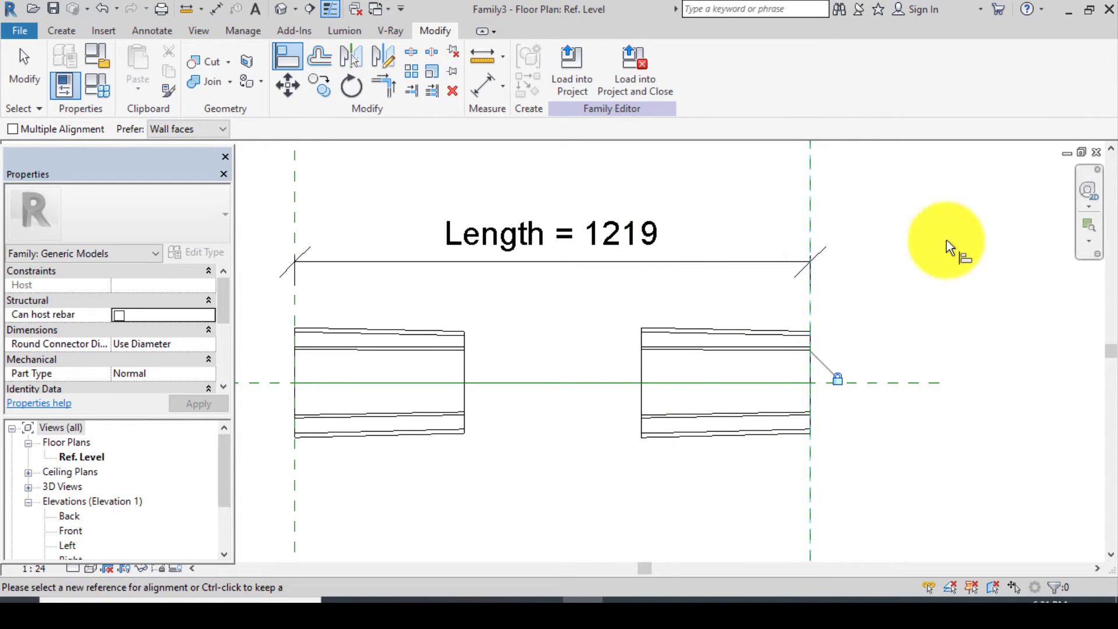
scroll(632, 269, down, 2)
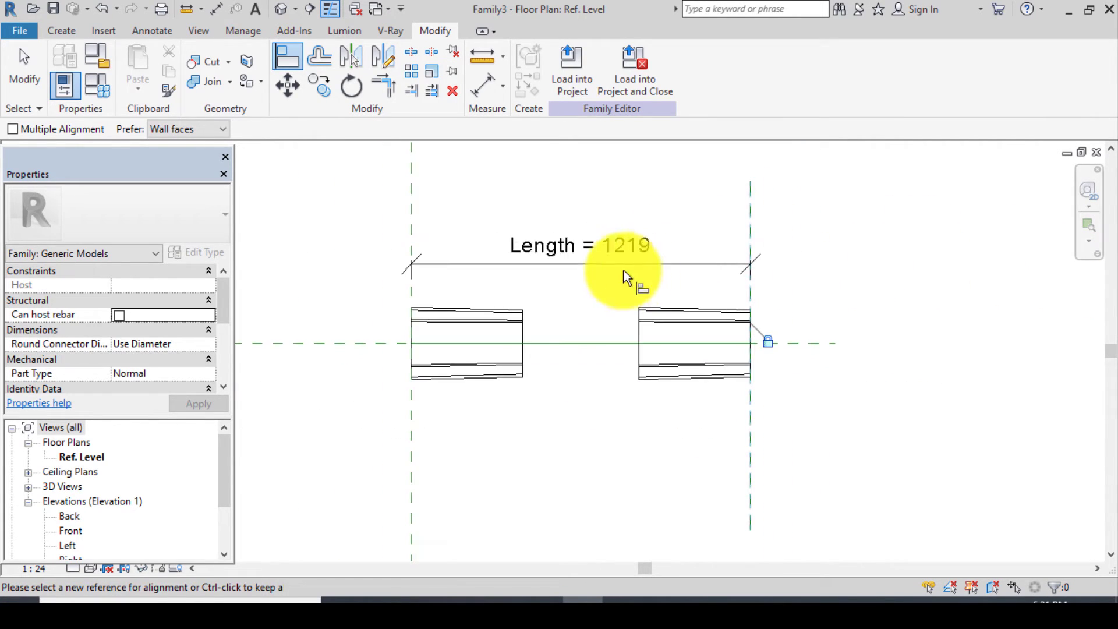
Move the right reference plane outward to a Length of about 1676 mm to test the locked tiles
click(289, 91)
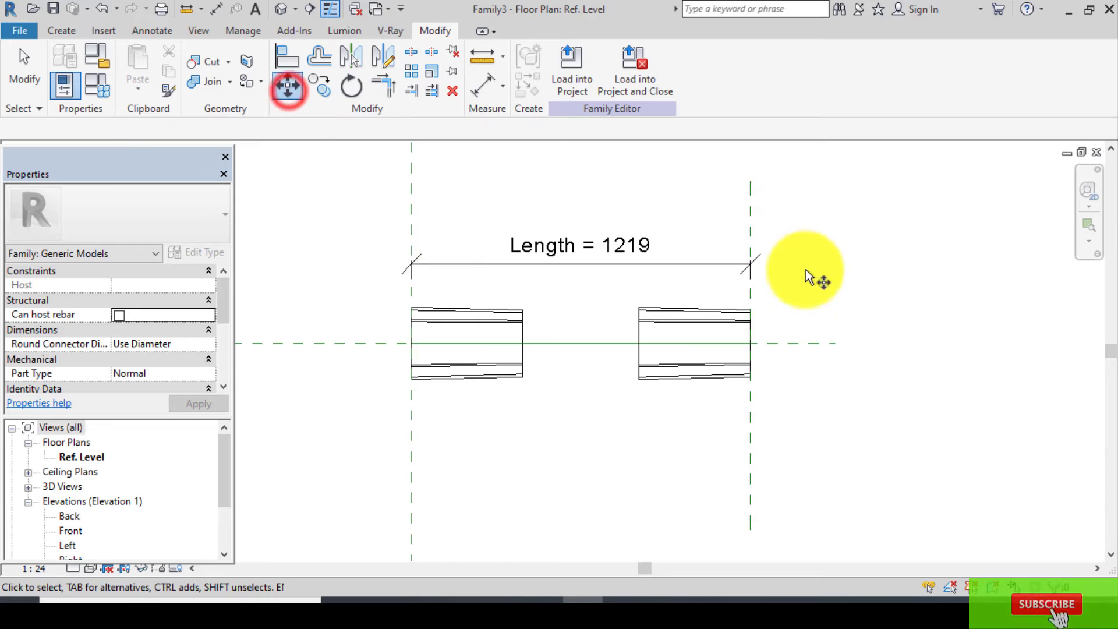
click(751, 222)
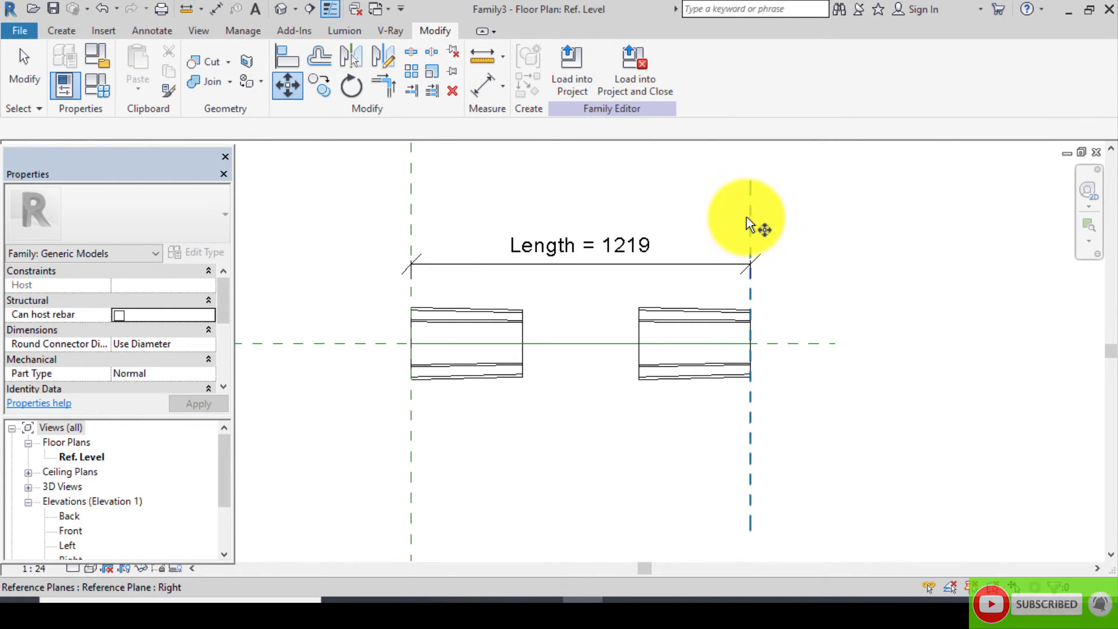
click(753, 235)
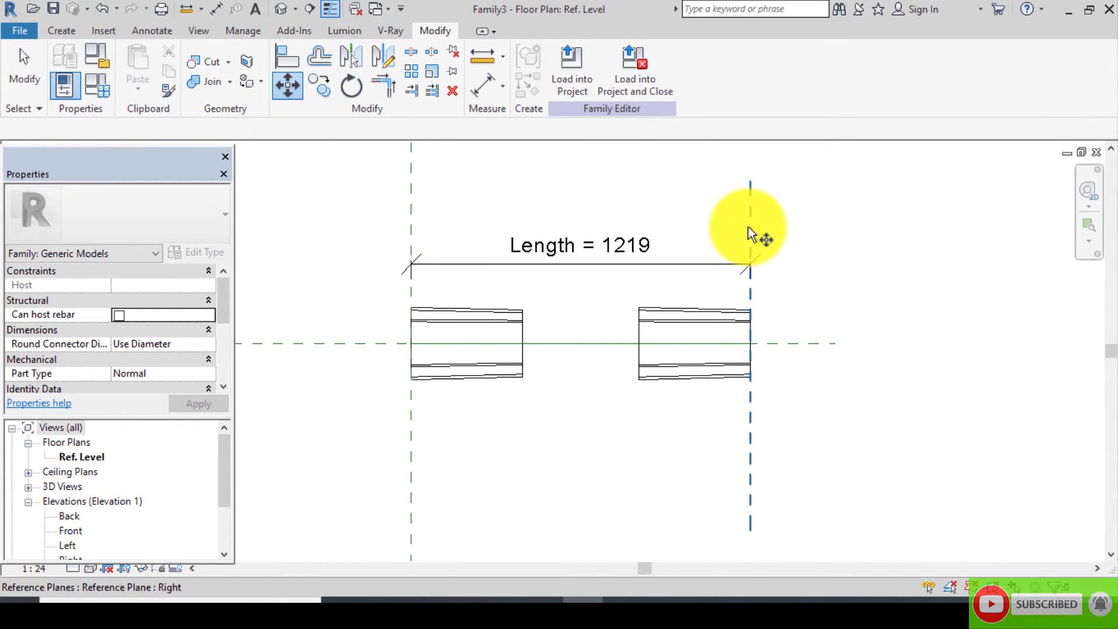
click(750, 226)
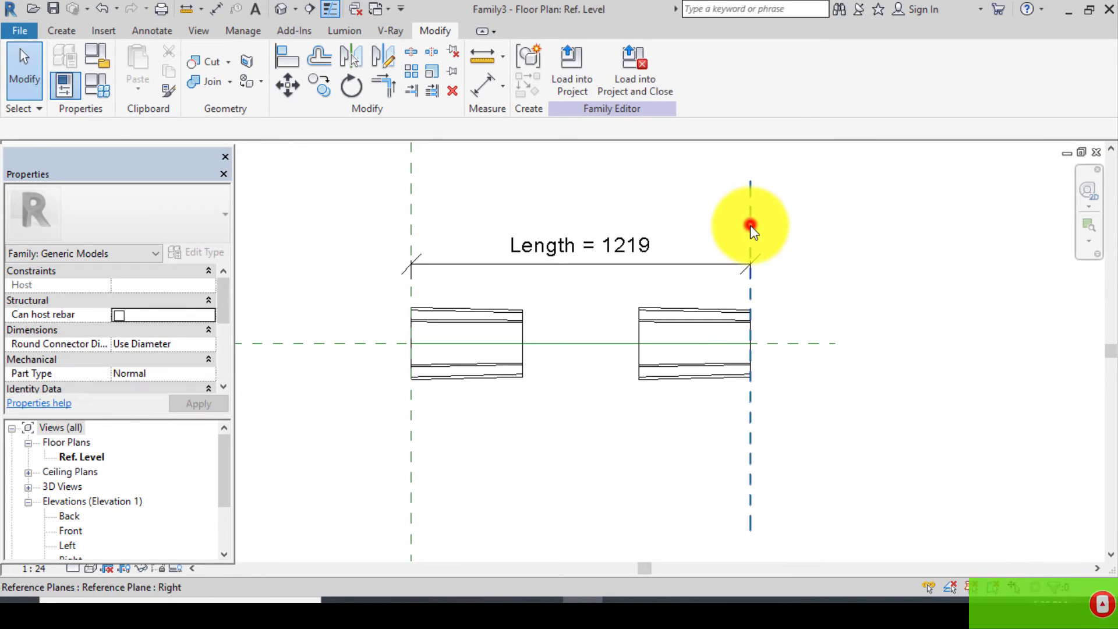
click(288, 87)
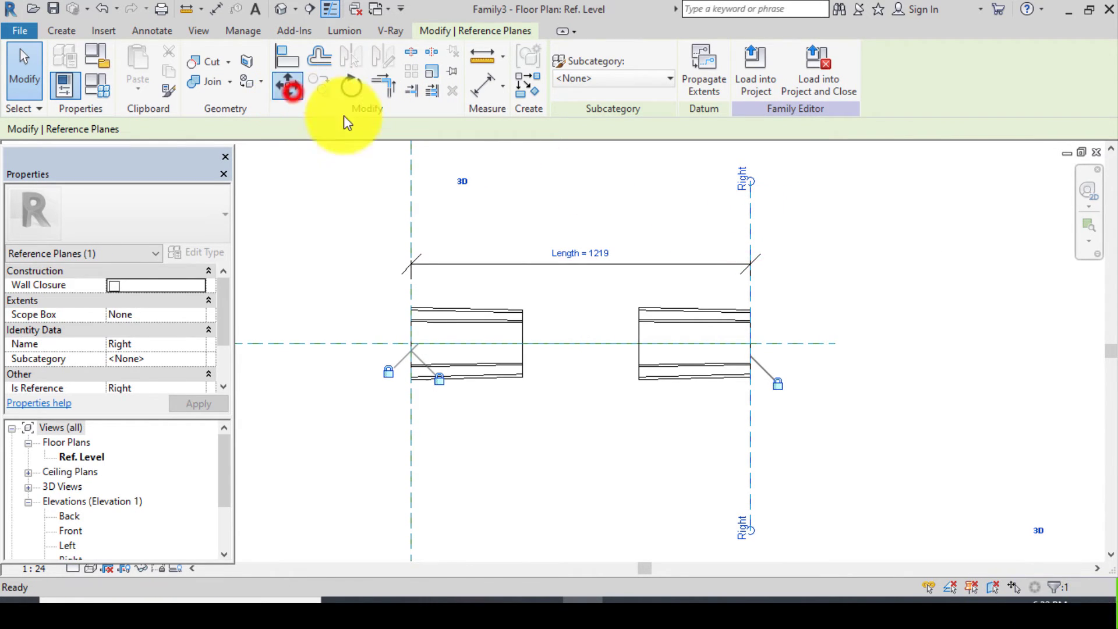
click(748, 233)
click(878, 248)
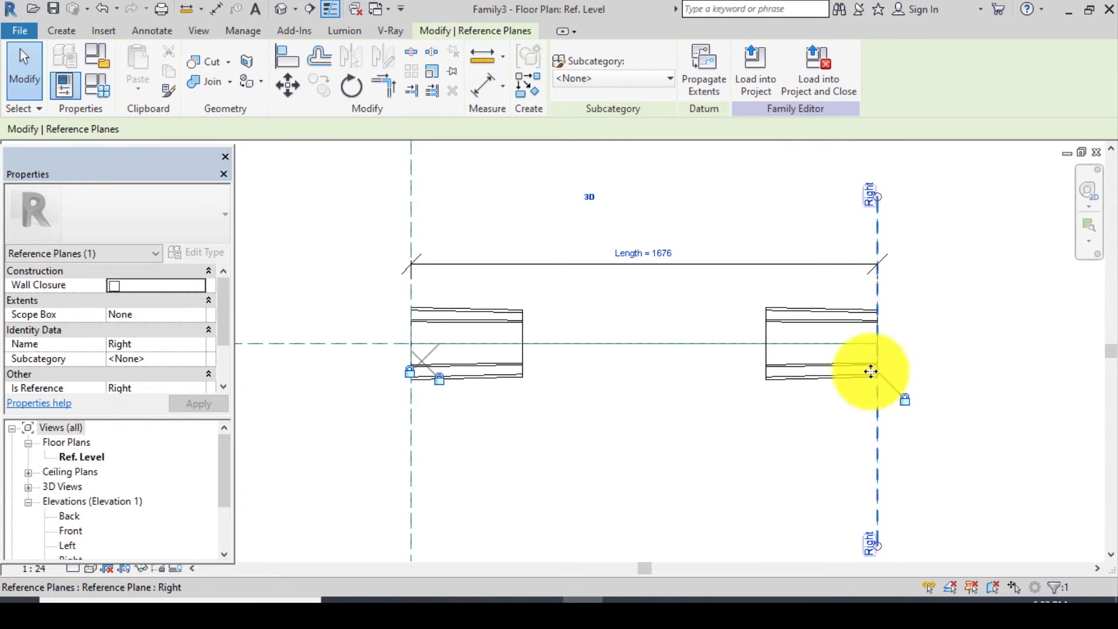
key(Escape)
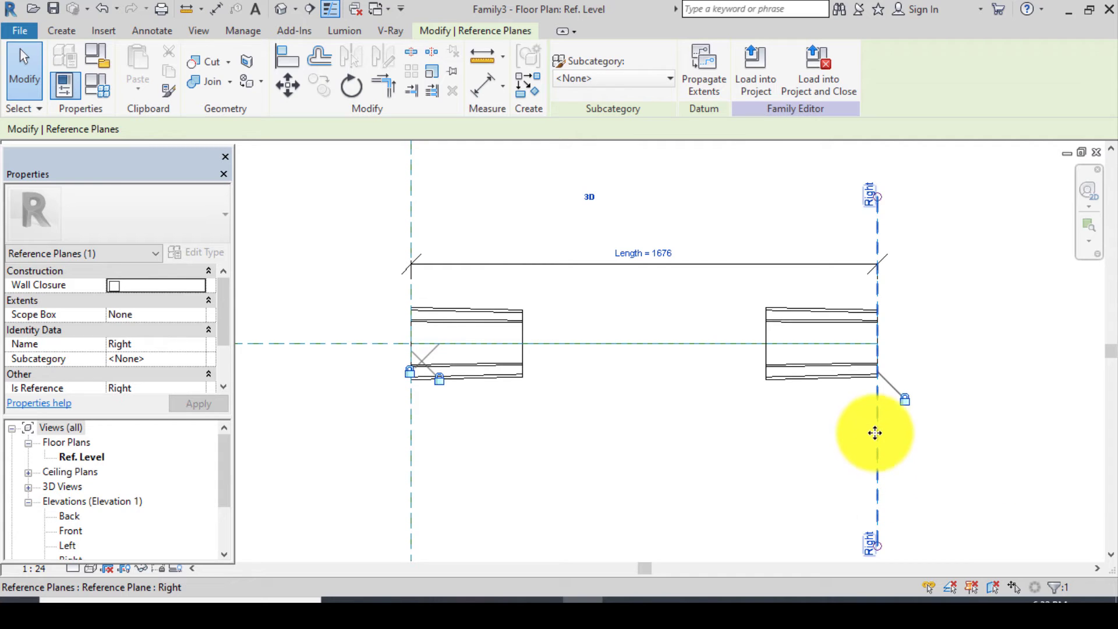
drag(878, 432, 739, 422)
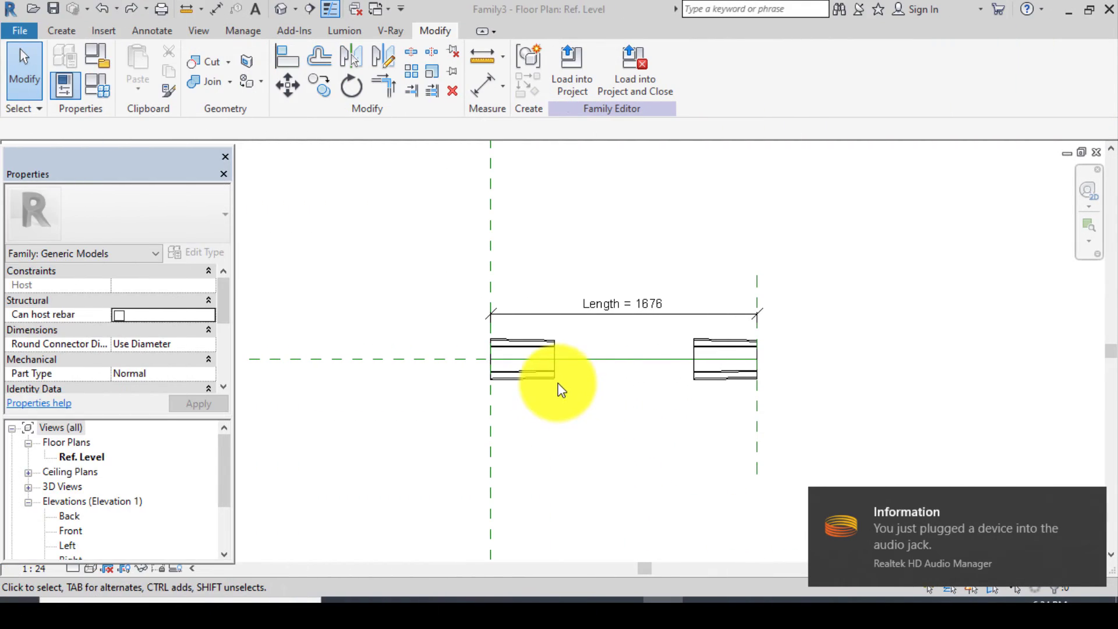
Align the first tile's centre plane to the horizontal reference line and lock the alignment
scroll(524, 376, up, 4)
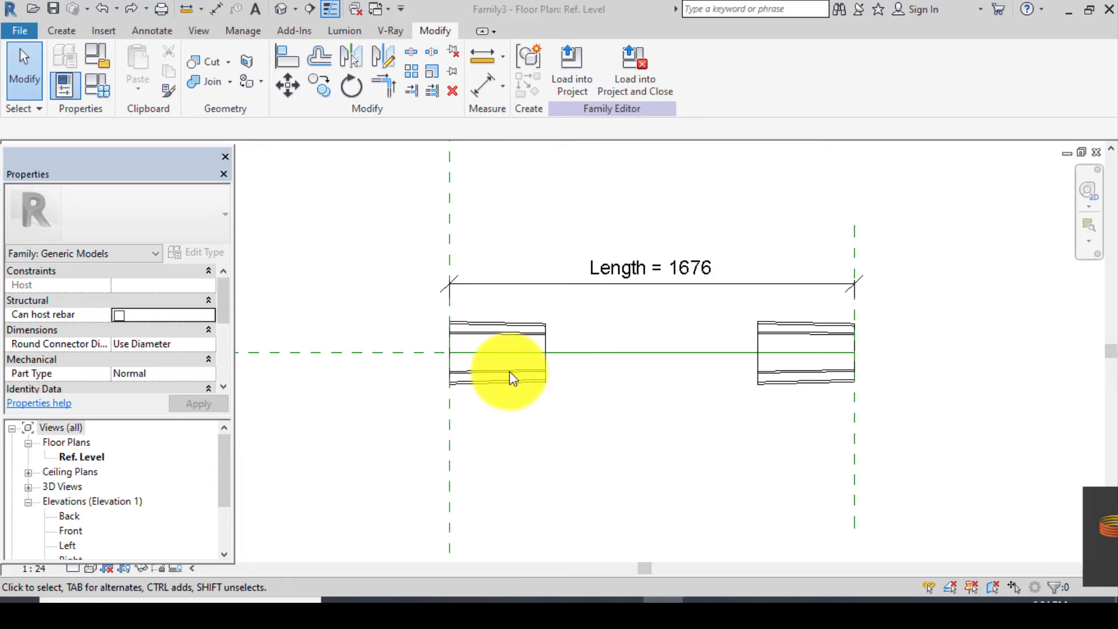
scroll(520, 370, up, 1)
click(599, 346)
key(Escape)
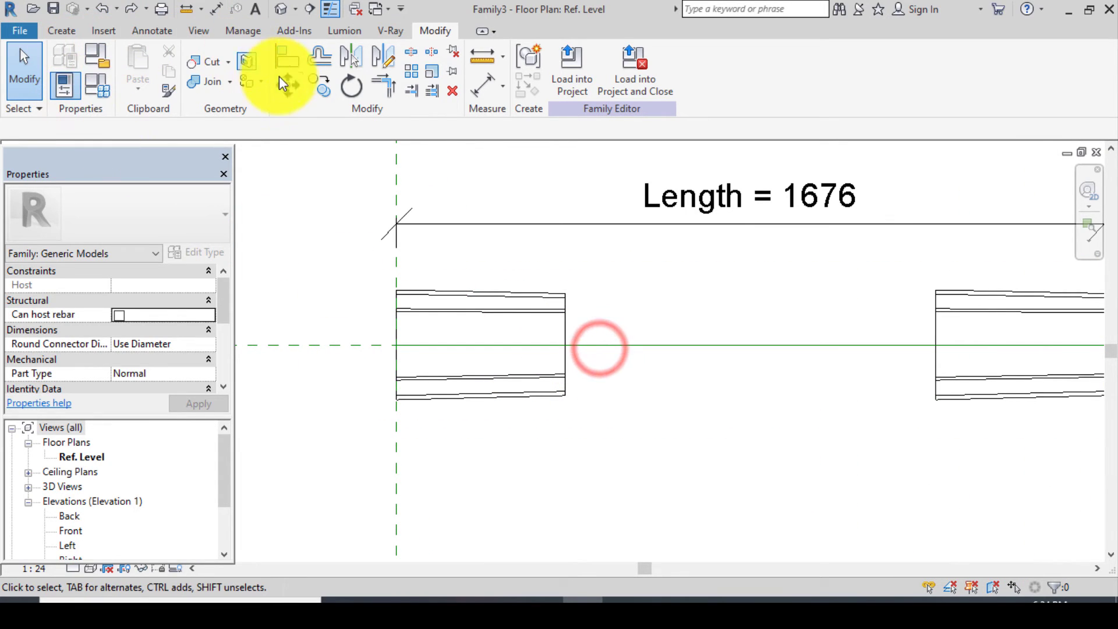
click(283, 58)
scroll(588, 345, up, 2)
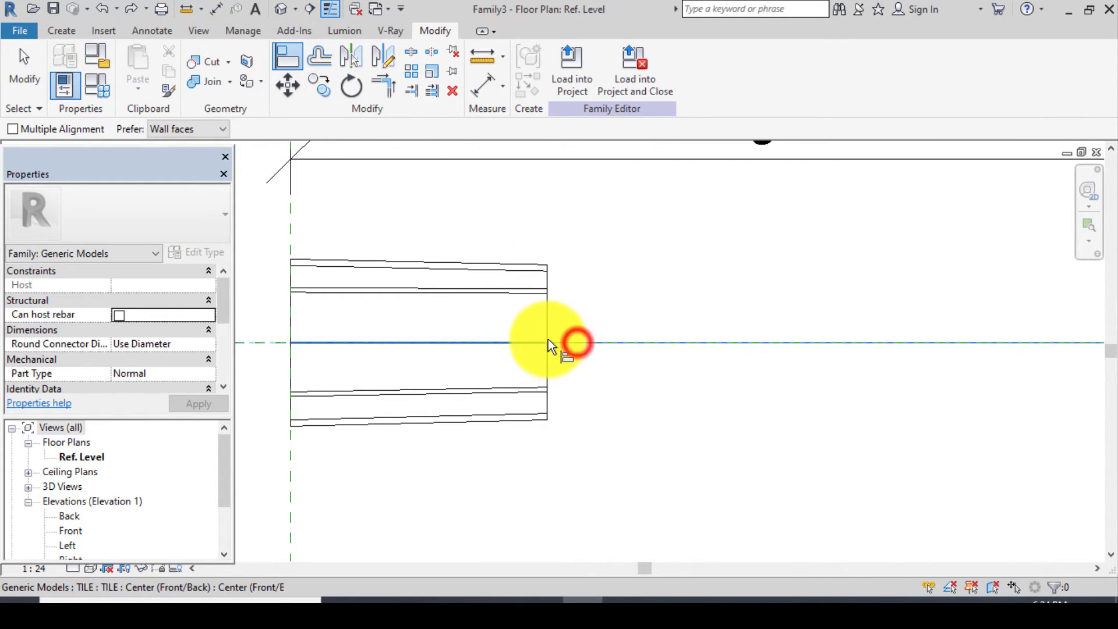
click(547, 325)
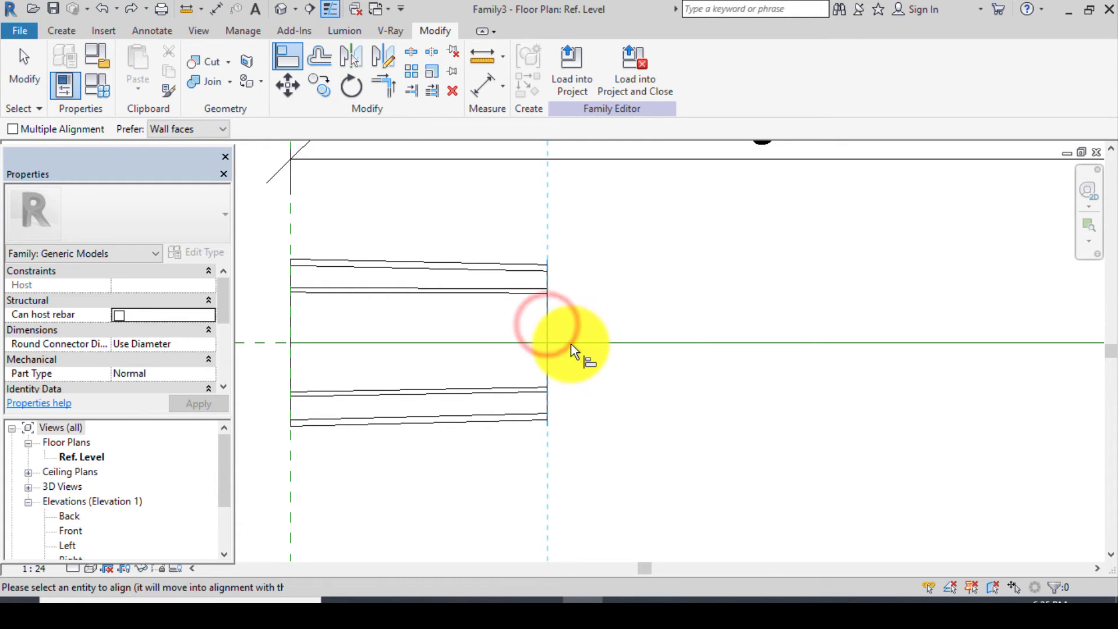
click(571, 343)
click(520, 338)
click(547, 326)
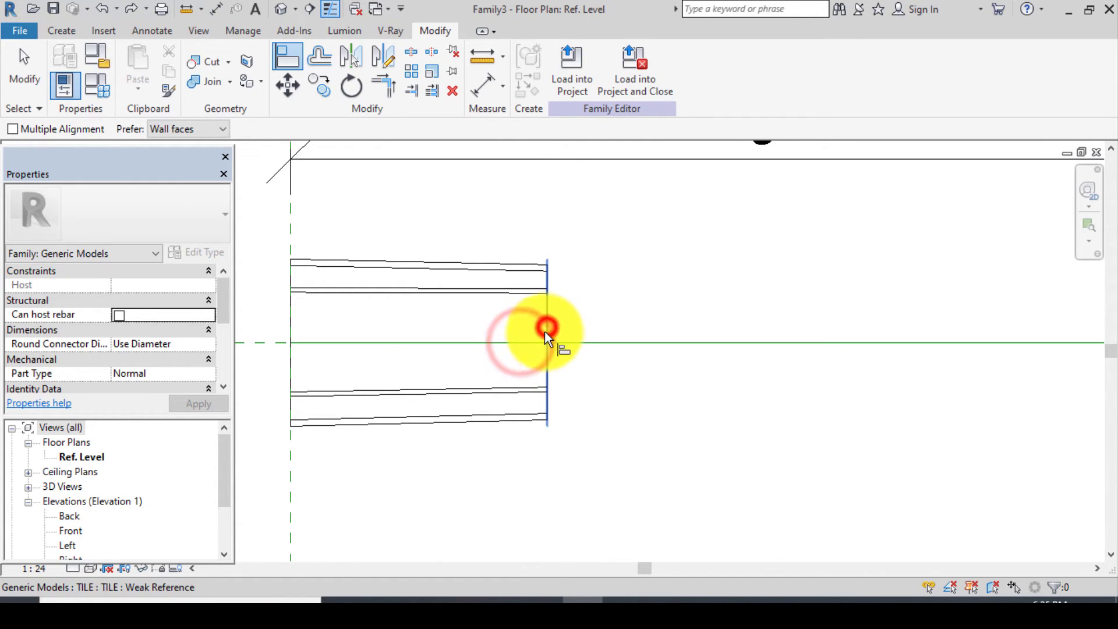
click(556, 342)
click(527, 342)
click(663, 373)
Align the second tile's centre plane to the horizontal reference line and lock the alignment
scroll(431, 369, down, 4)
scroll(641, 355, up, 3)
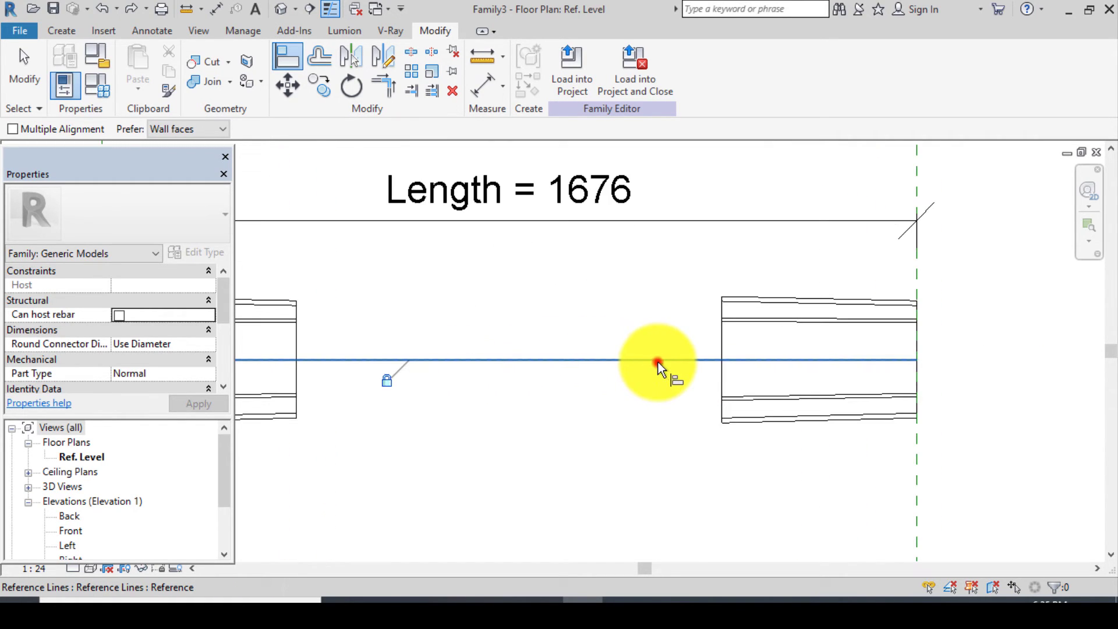
click(658, 363)
click(769, 359)
click(480, 390)
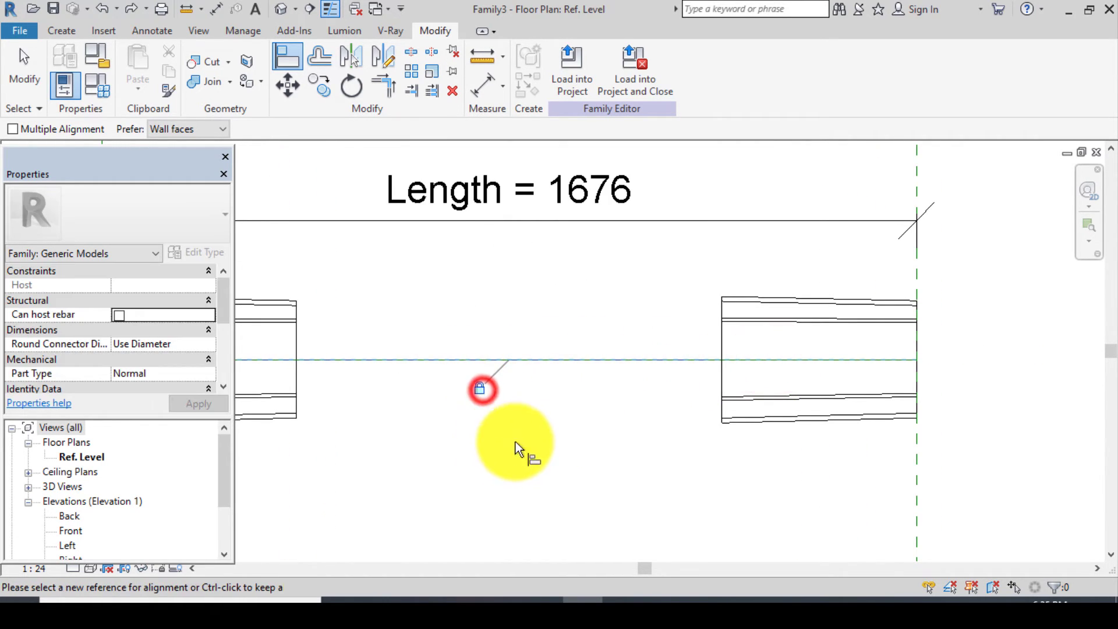
scroll(524, 436, down, 3)
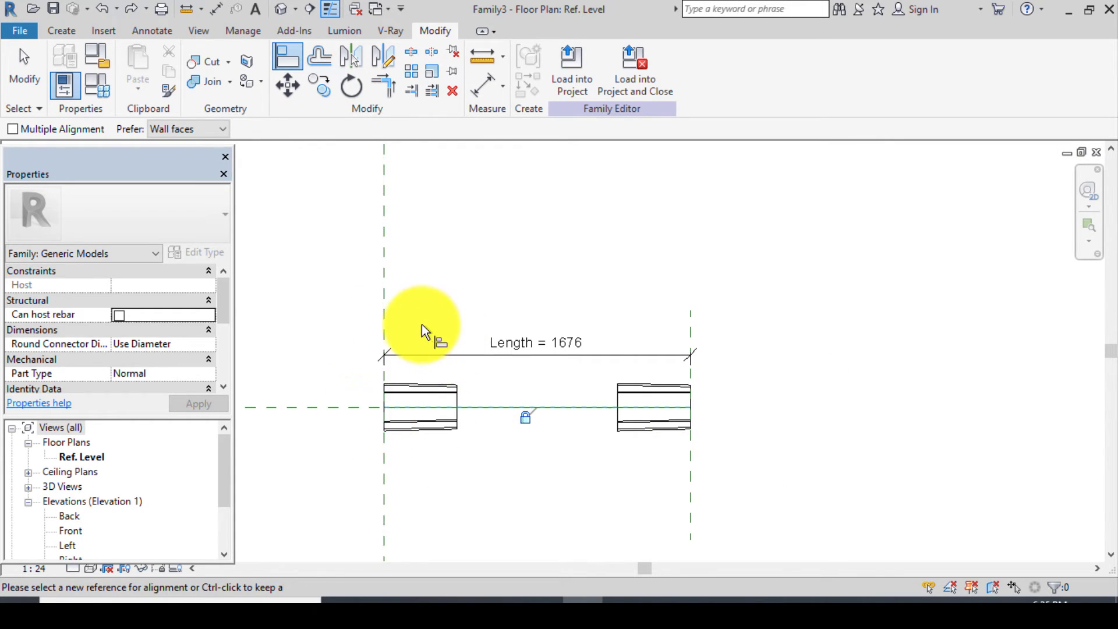
scroll(426, 330, down, 2)
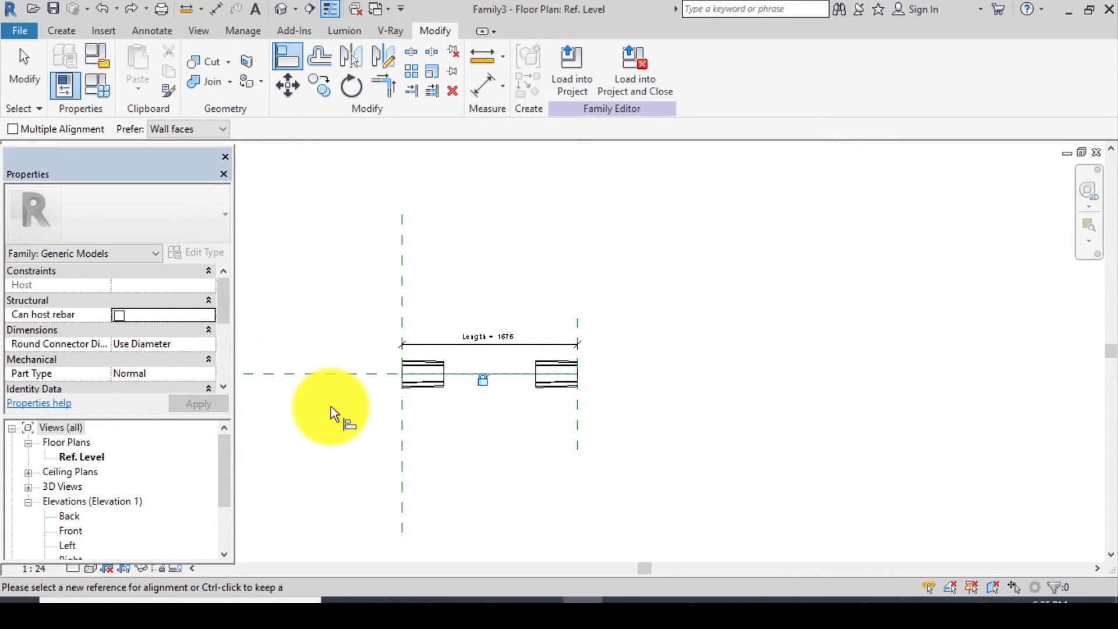
scroll(559, 417, down, 2)
scroll(502, 379, up, 3)
scroll(502, 379, up, 3)
key(Escape)
key(Escape)
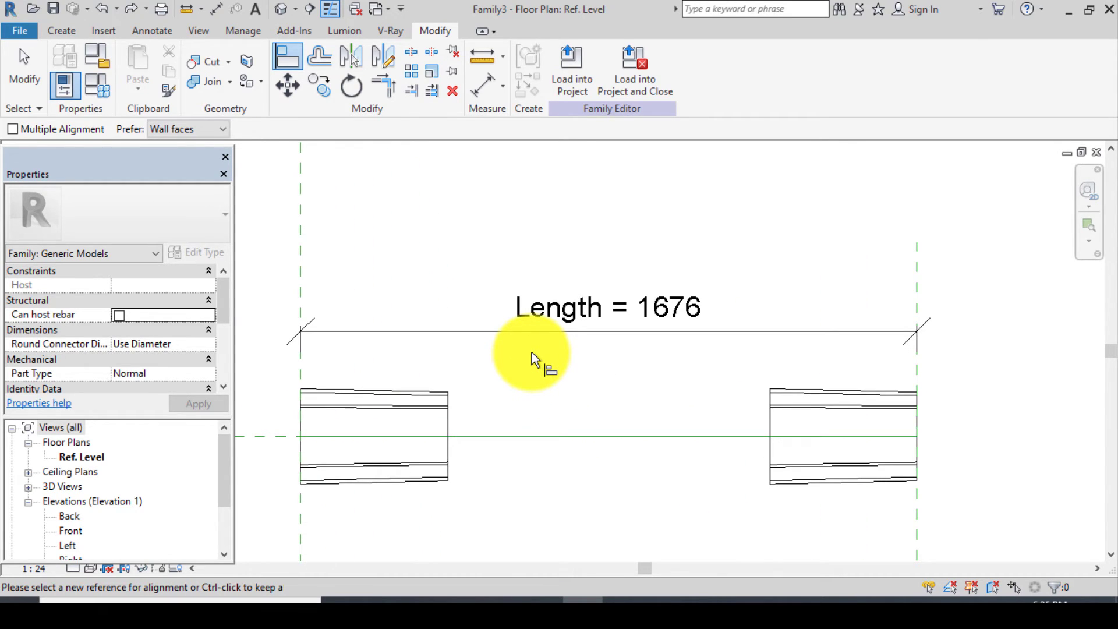
Label the tile array's count with a new family parameter named A, set as an instance parameter
click(428, 333)
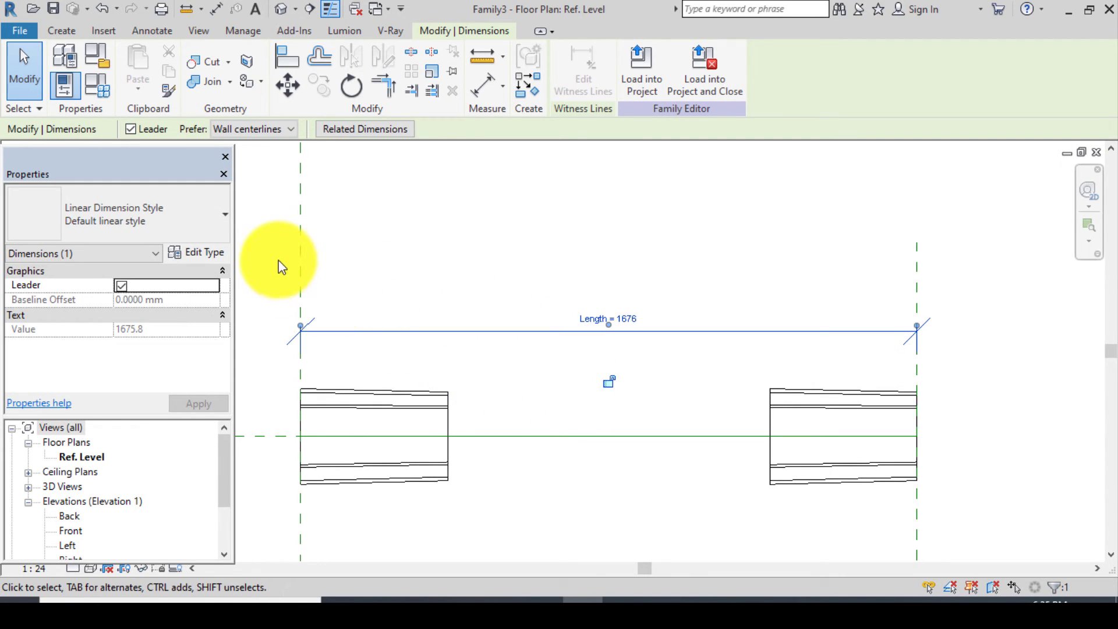
click(657, 410)
click(801, 417)
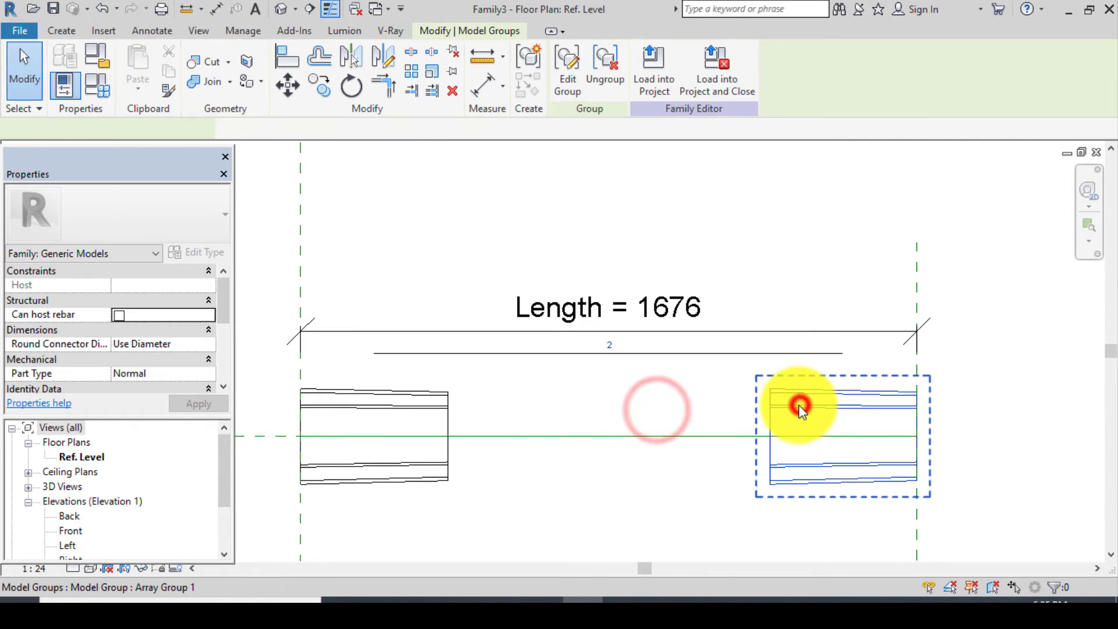
click(584, 354)
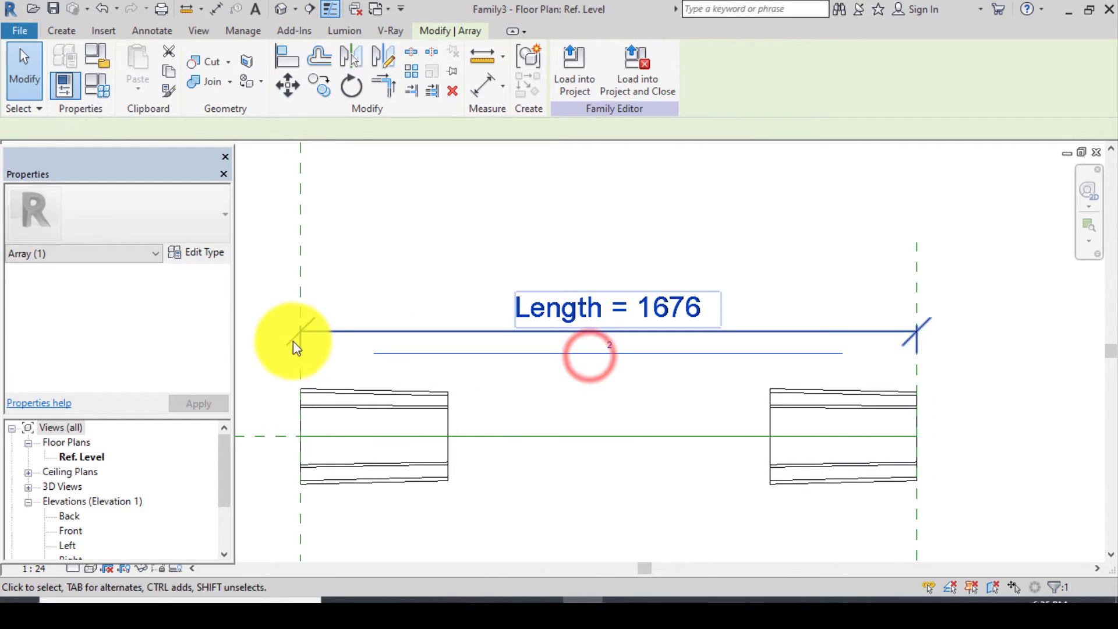
click(250, 130)
click(283, 155)
click(434, 281)
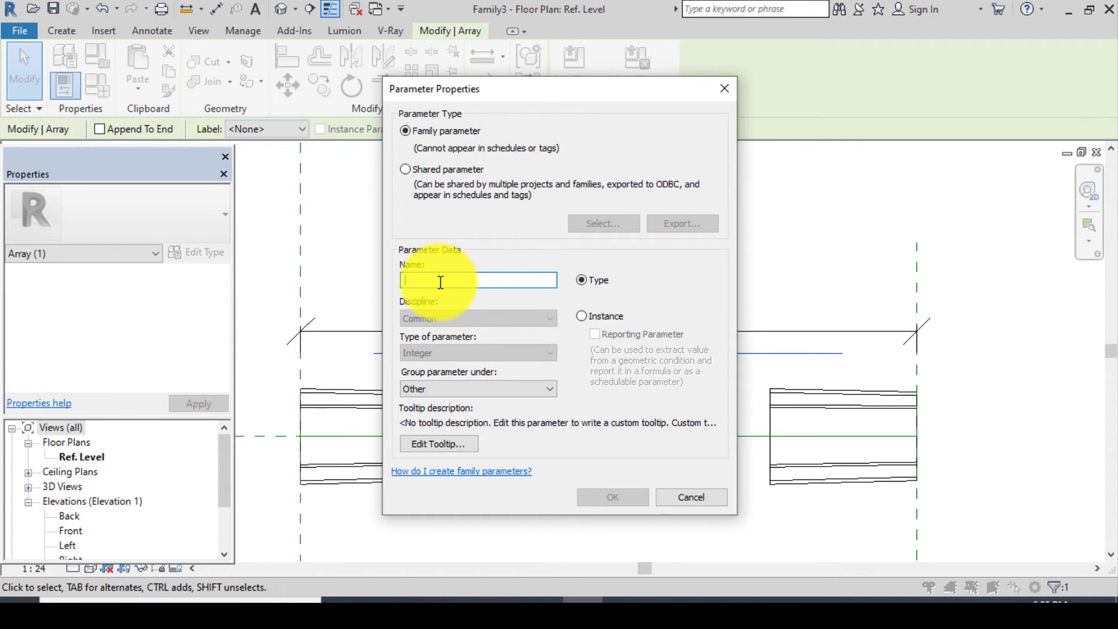
text(A)
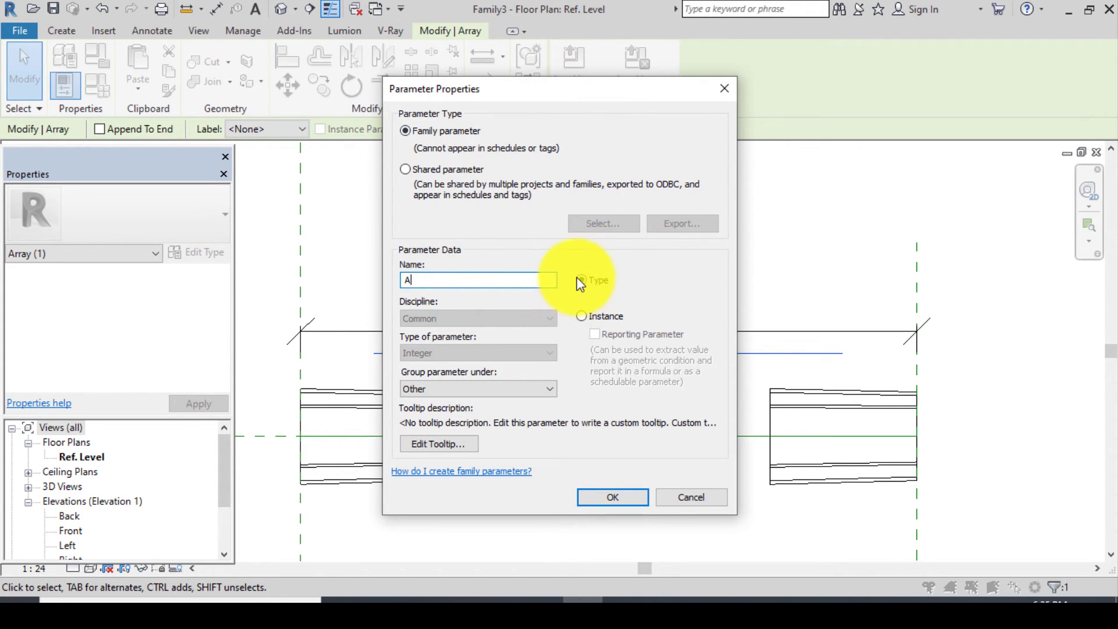
click(581, 315)
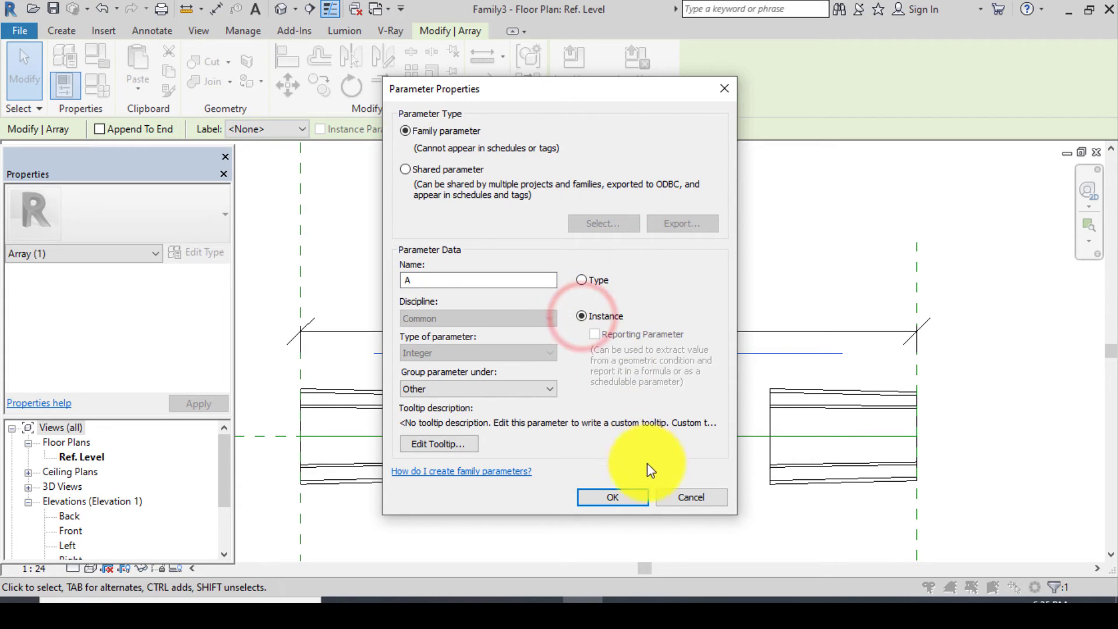
click(596, 499)
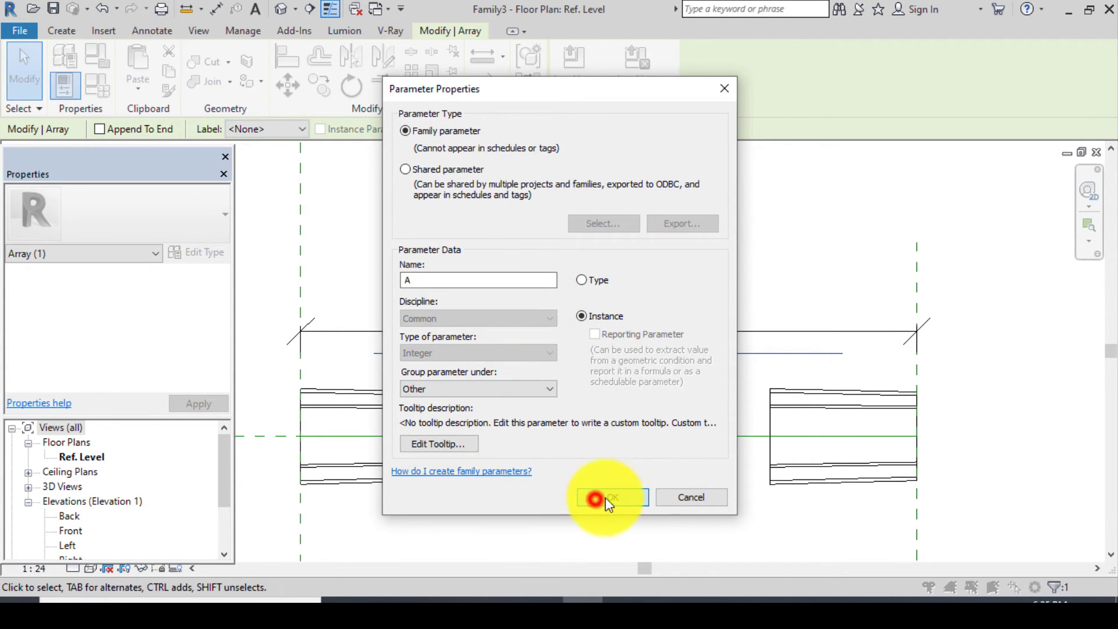
scroll(623, 387, down, 4)
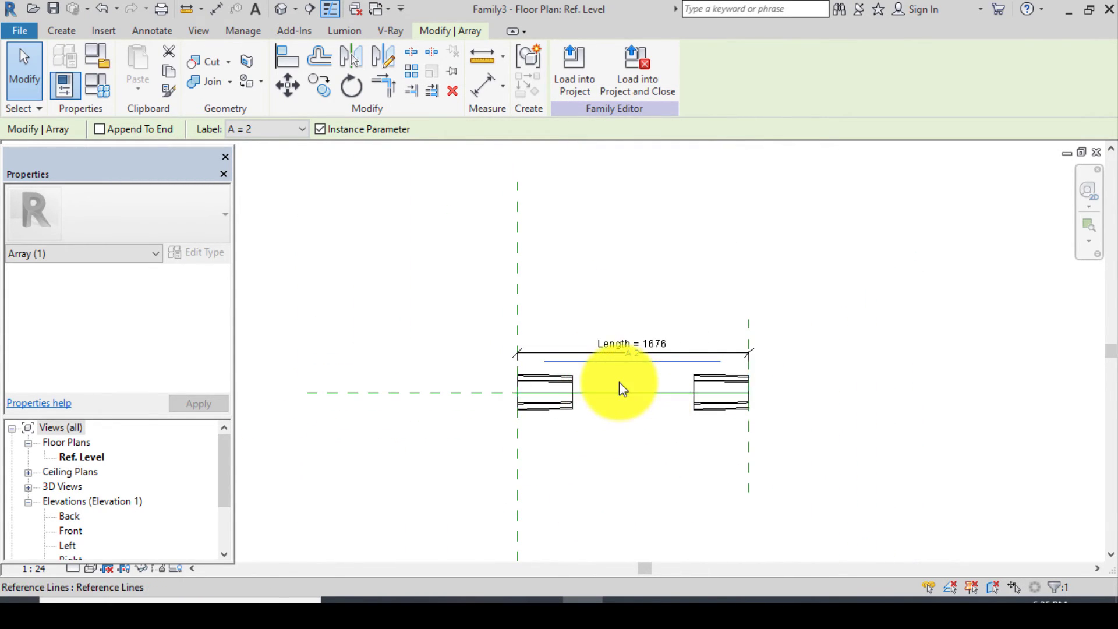
scroll(622, 387, up, 2)
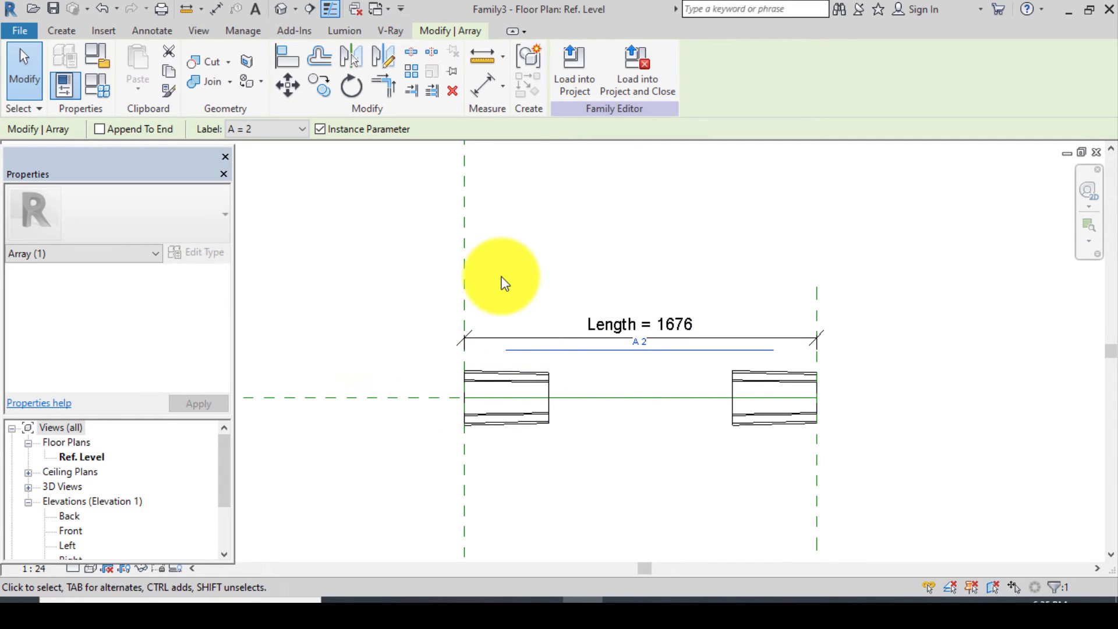
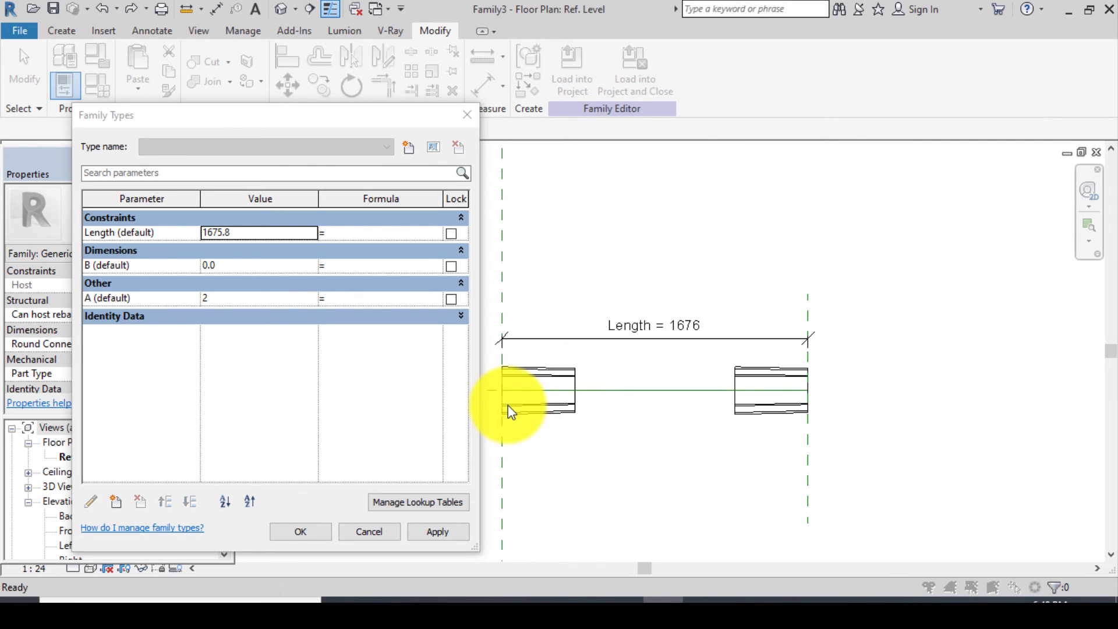
Set parameter B to 350 and give parameter A the formula Length/B, applying both to the family
click(202, 267)
text(3)
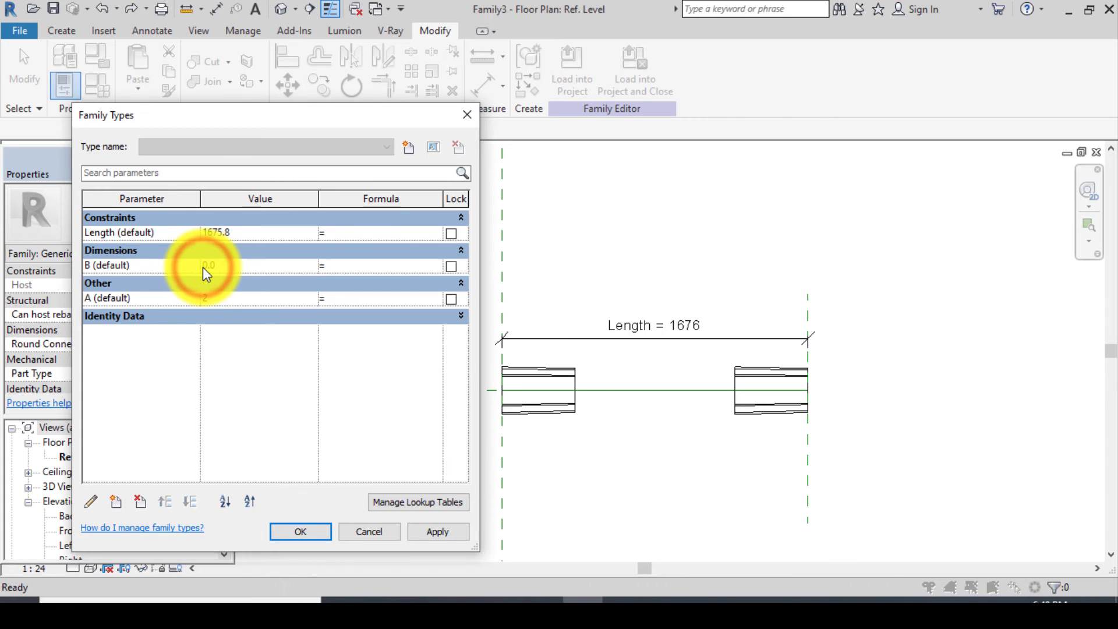
text(50)
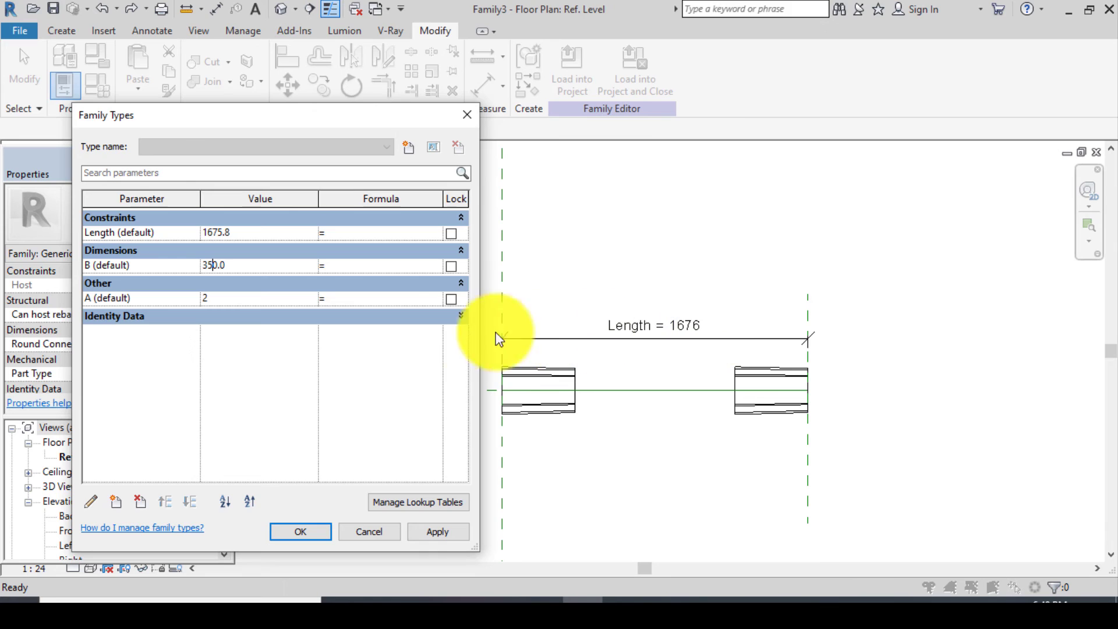
click(341, 297)
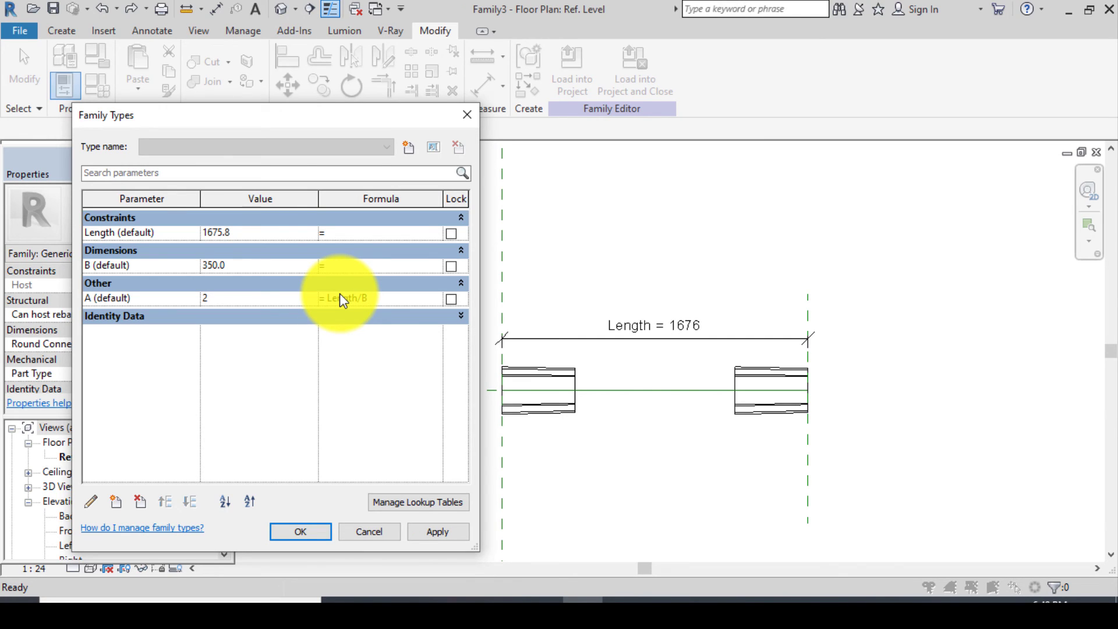
click(442, 533)
click(307, 530)
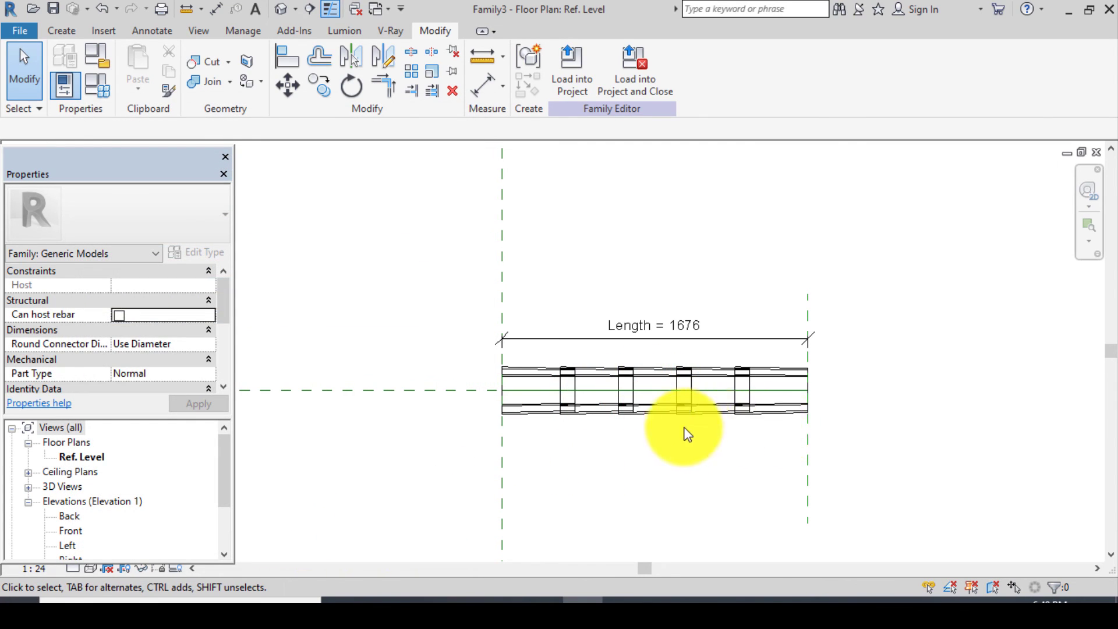
Move the right reference plane outward to a Length of about 3036 mm to test the parametric tile array
middle_drag(477, 420, 369, 412)
scroll(370, 412, down, 1)
scroll(372, 407, up, 2)
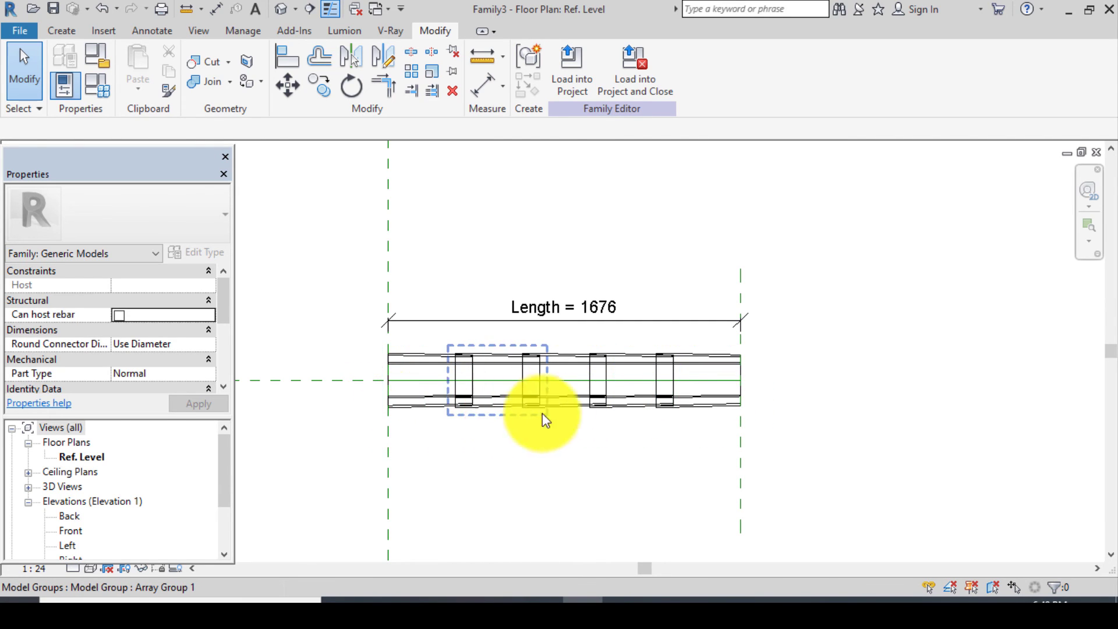
scroll(617, 436, down, 1)
scroll(468, 417, down, 1)
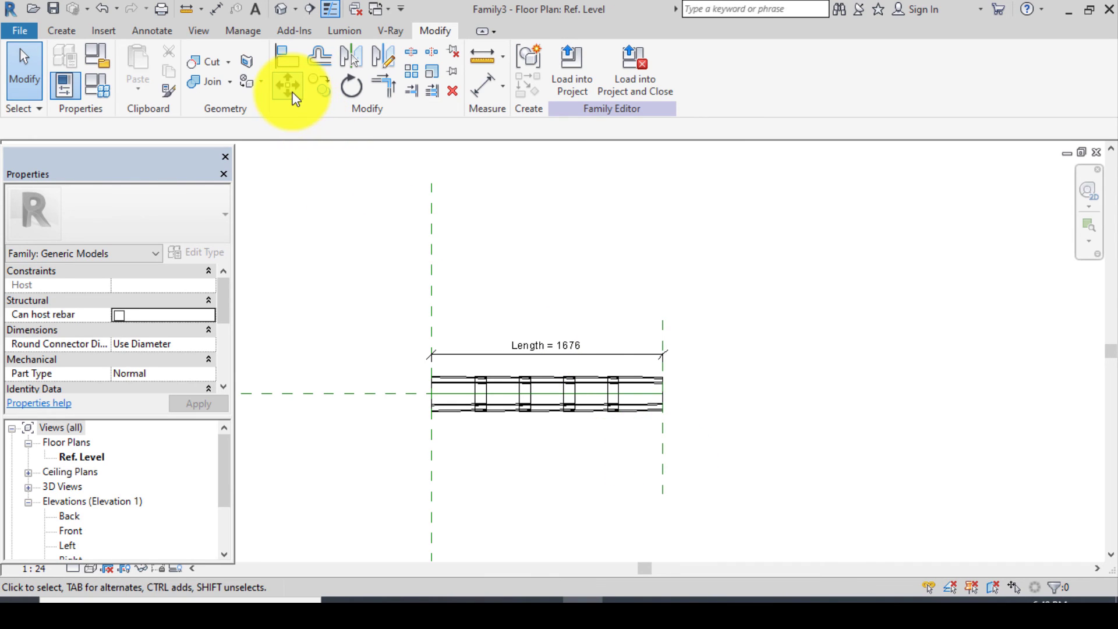
click(663, 467)
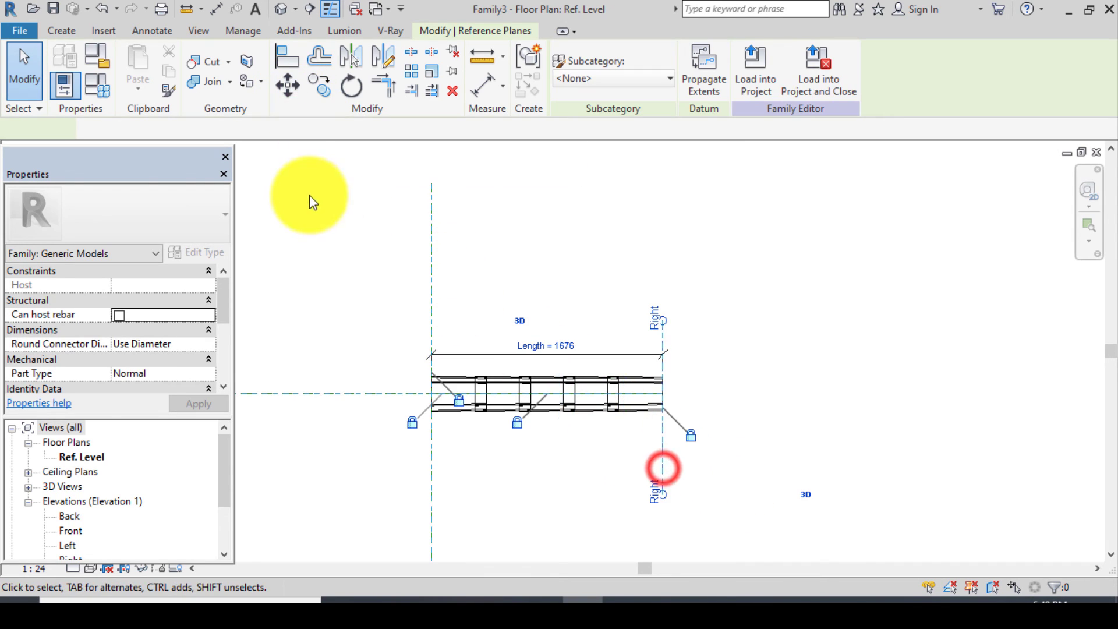
click(287, 86)
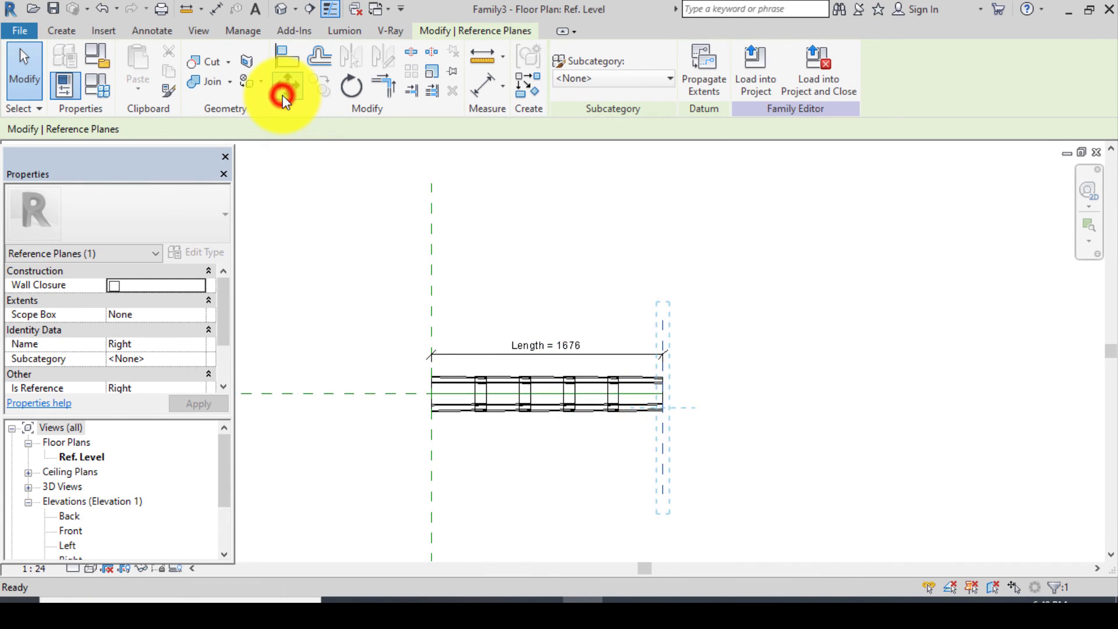
click(659, 467)
click(851, 470)
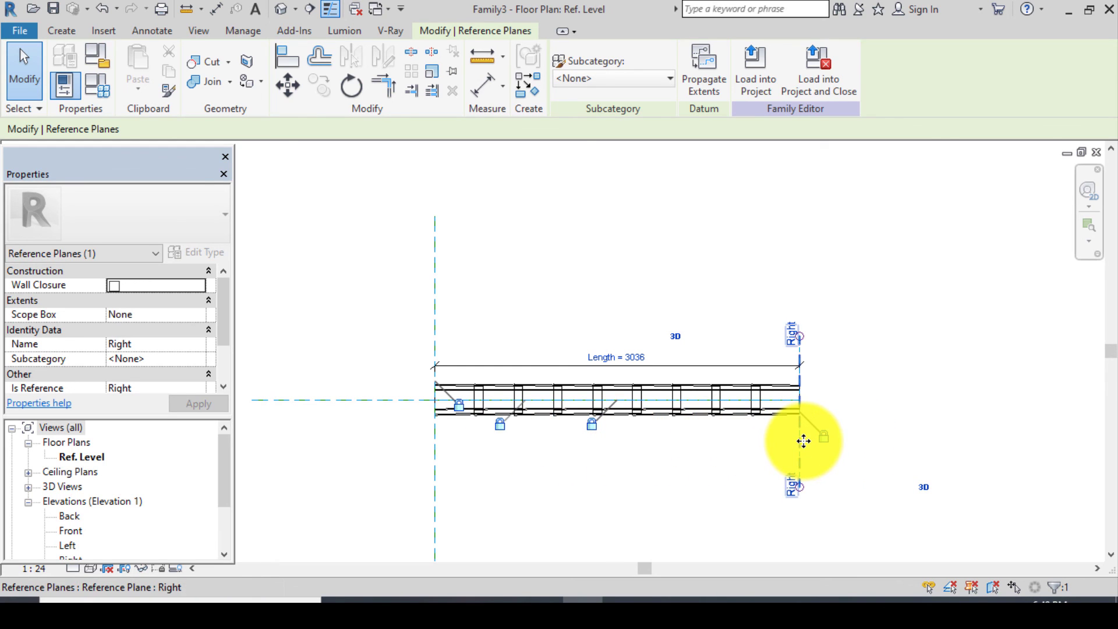
click(627, 457)
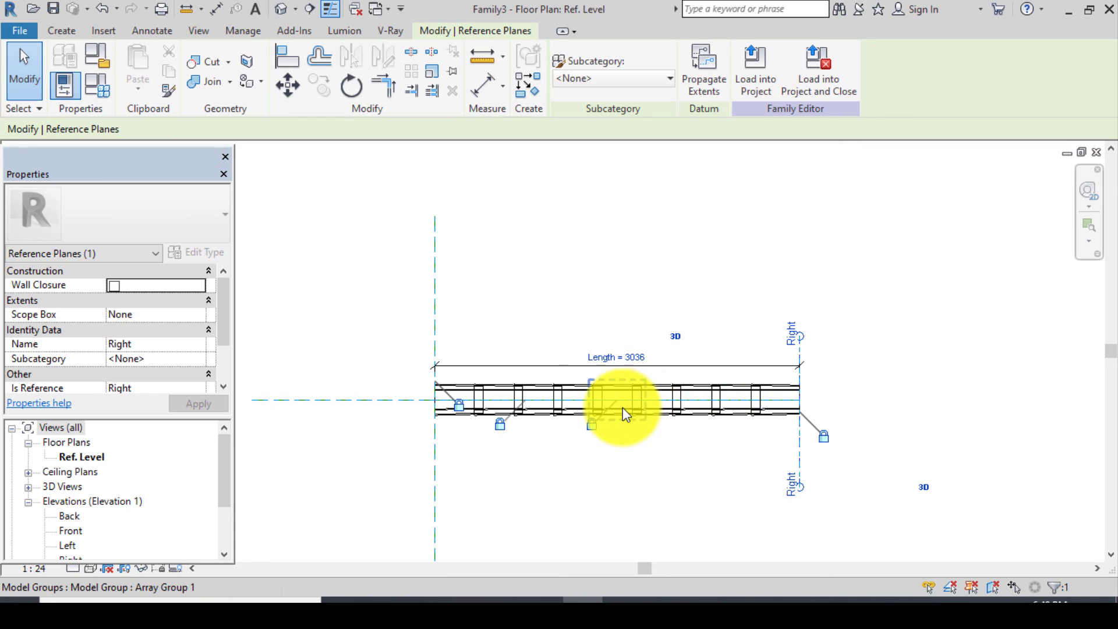
click(710, 494)
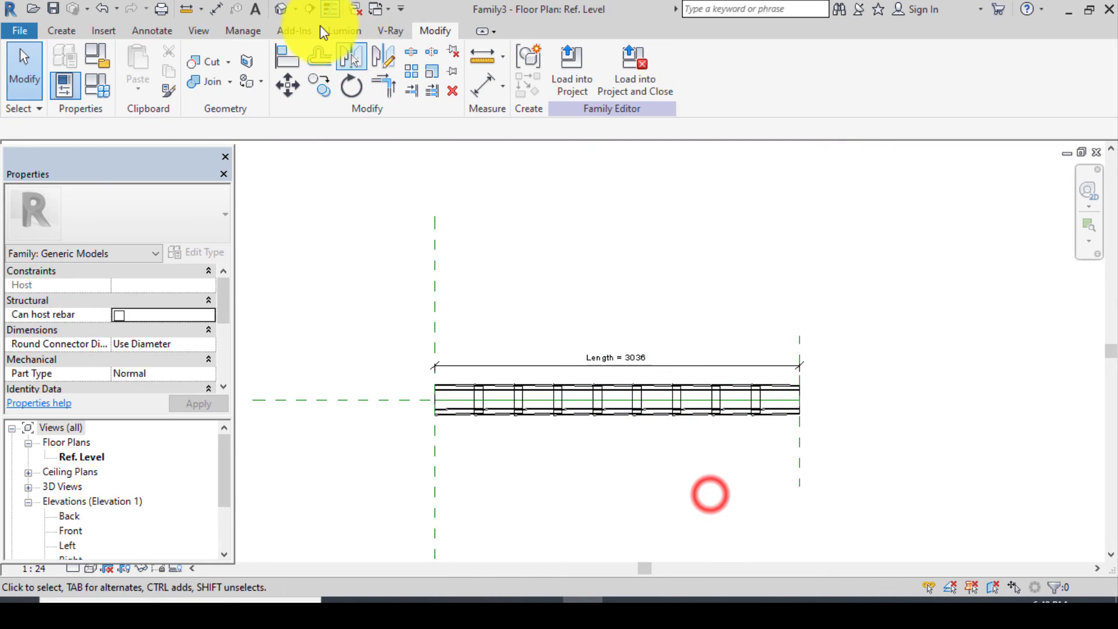
Open the default 3D view and examine the full run of arrayed ridge tiles
click(281, 10)
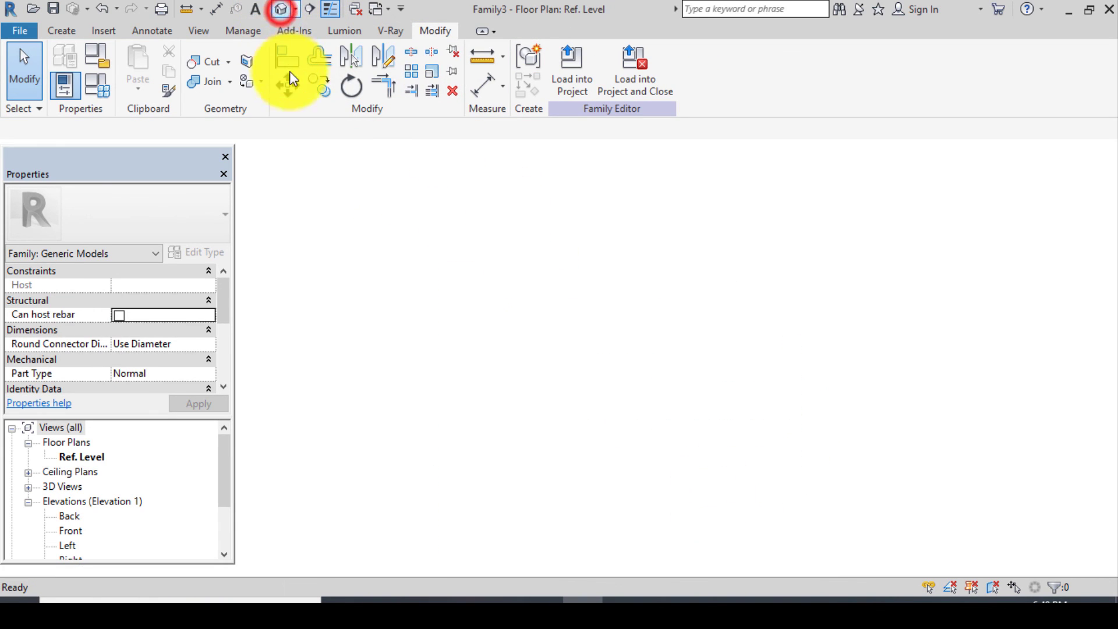
scroll(737, 462, up, 2)
scroll(669, 449, down, 2)
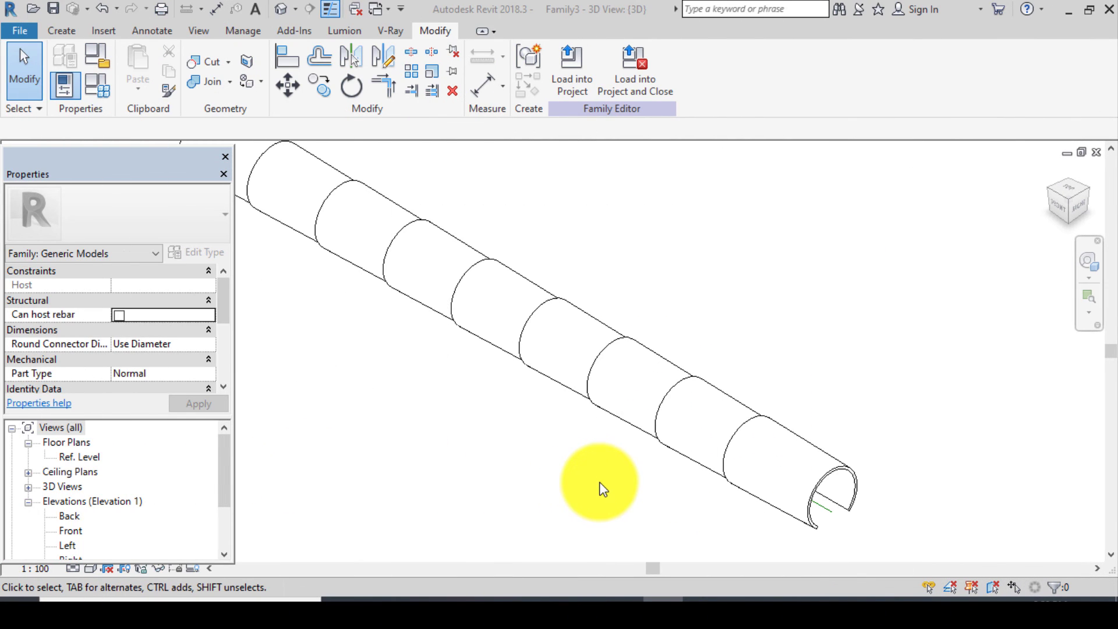
scroll(603, 489, down, 2)
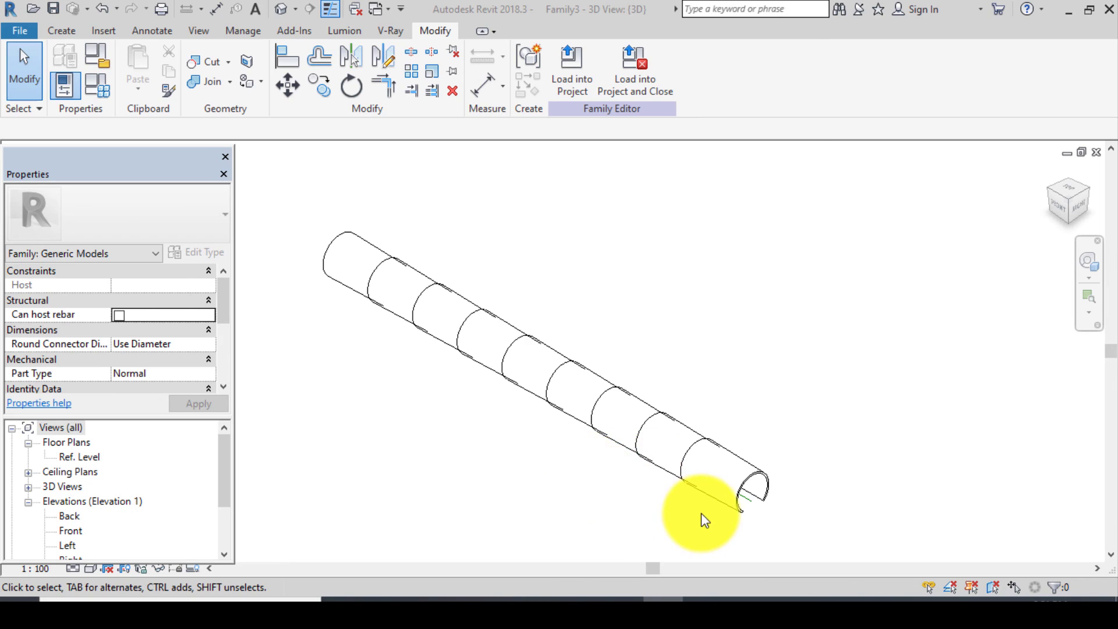